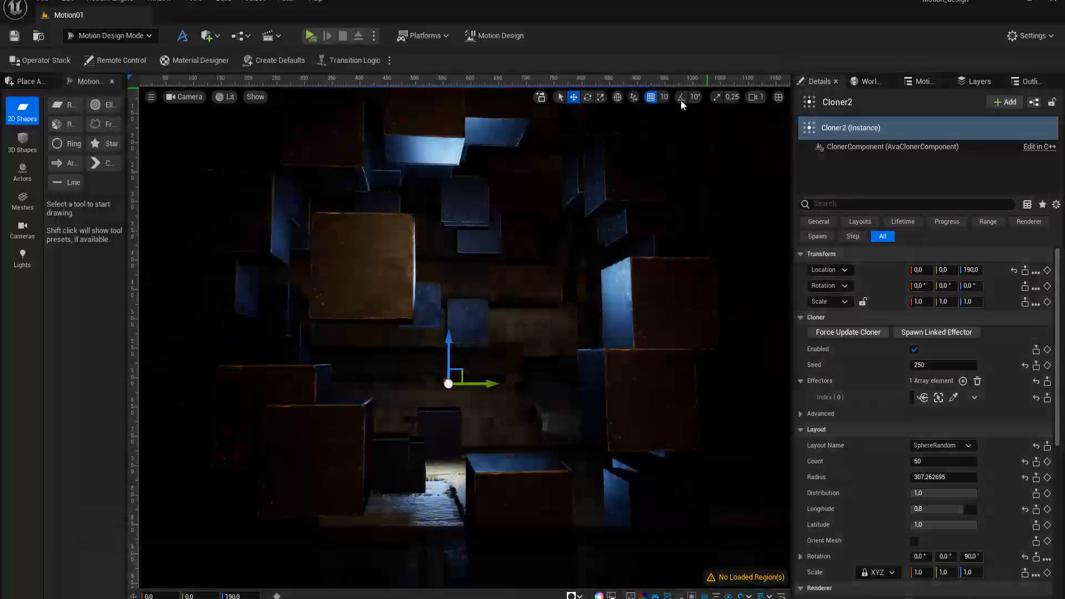
Search the project's plugins for "motion" and check that the Motion Design plugin is enabled.
left_click(67, 2)
left_click(94, 193)
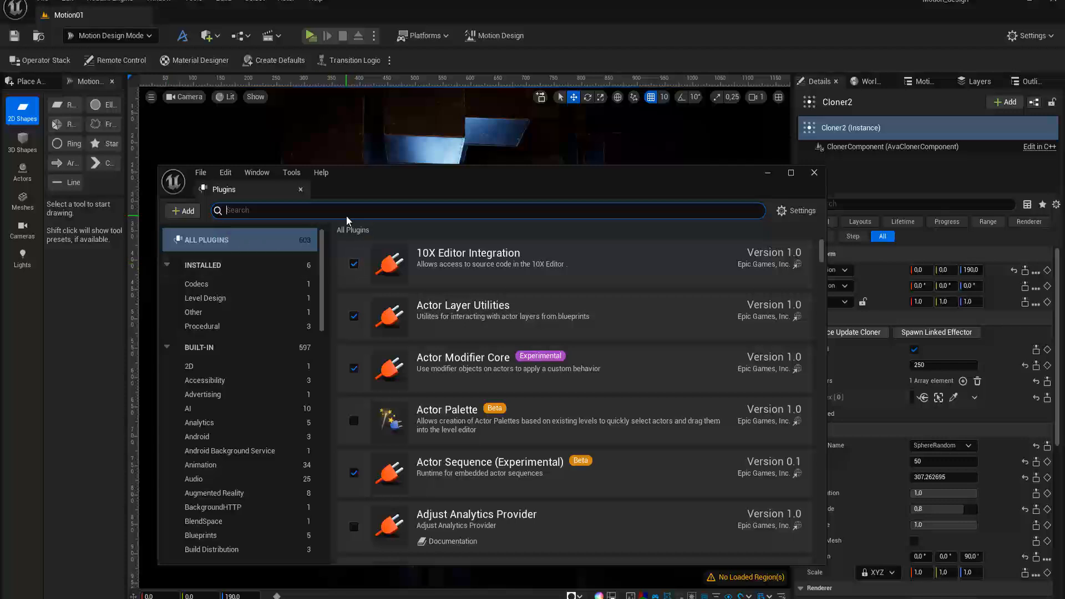
type("motion")
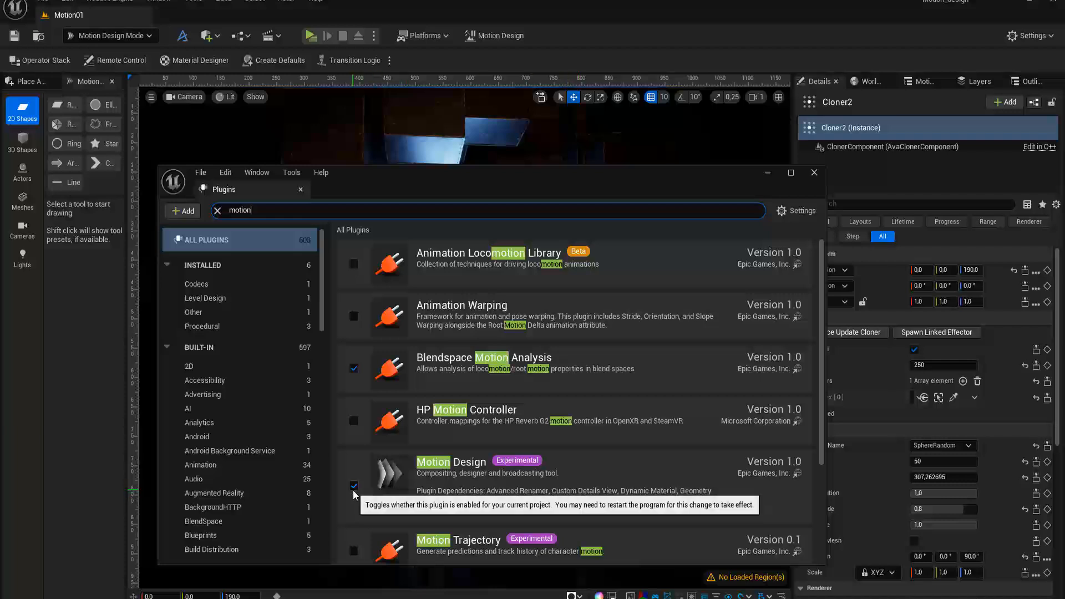
left_click(814, 173)
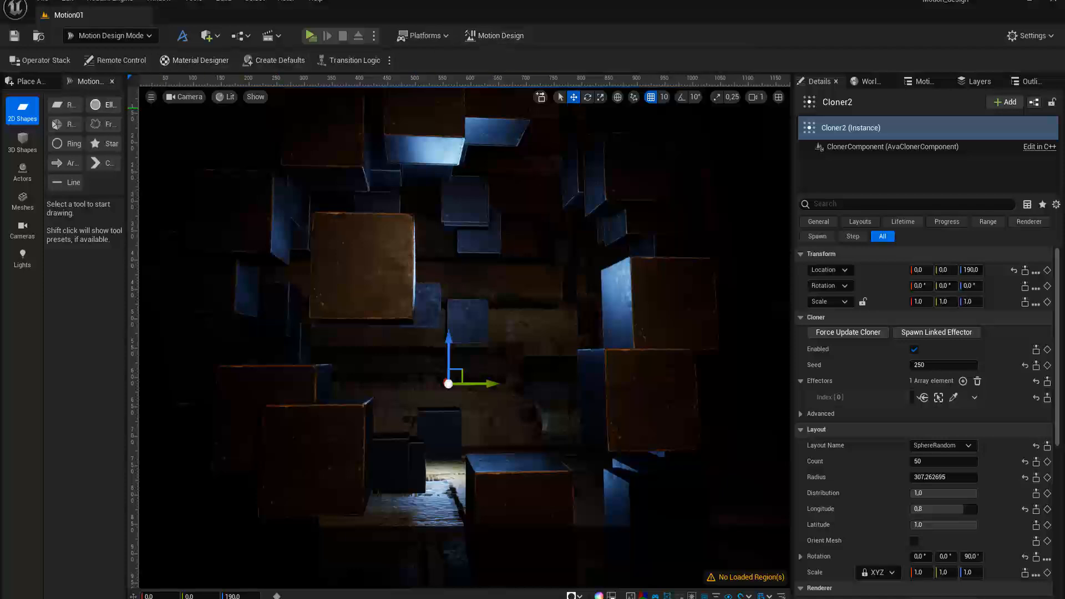
Widen the Motion Design tool area beside the viewport and keep the editor in Motion Design mode.
left_click_drag(129, 132, 213, 150)
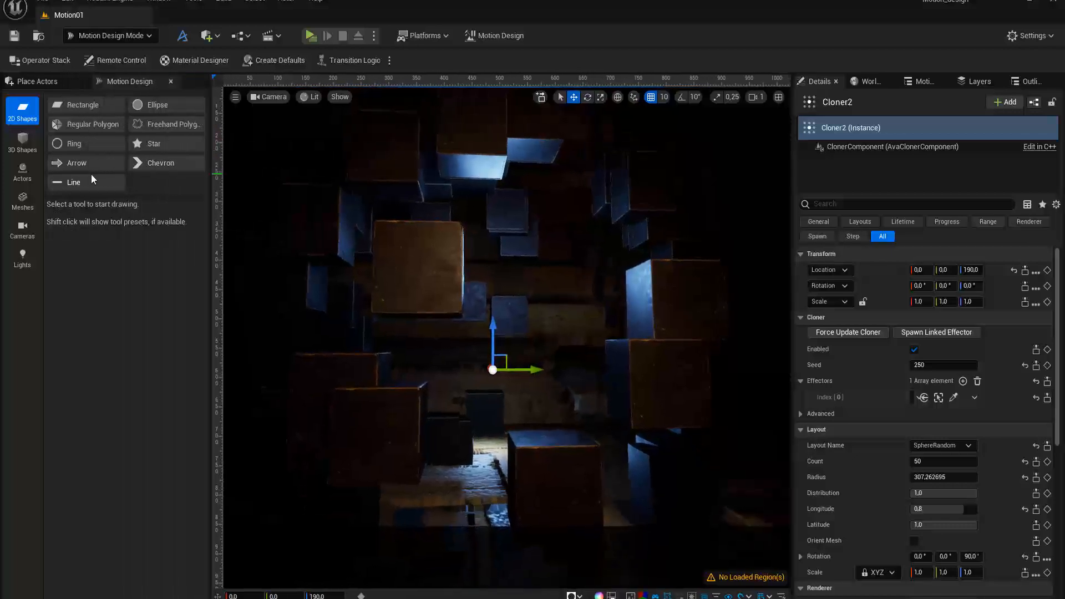
left_click(44, 82)
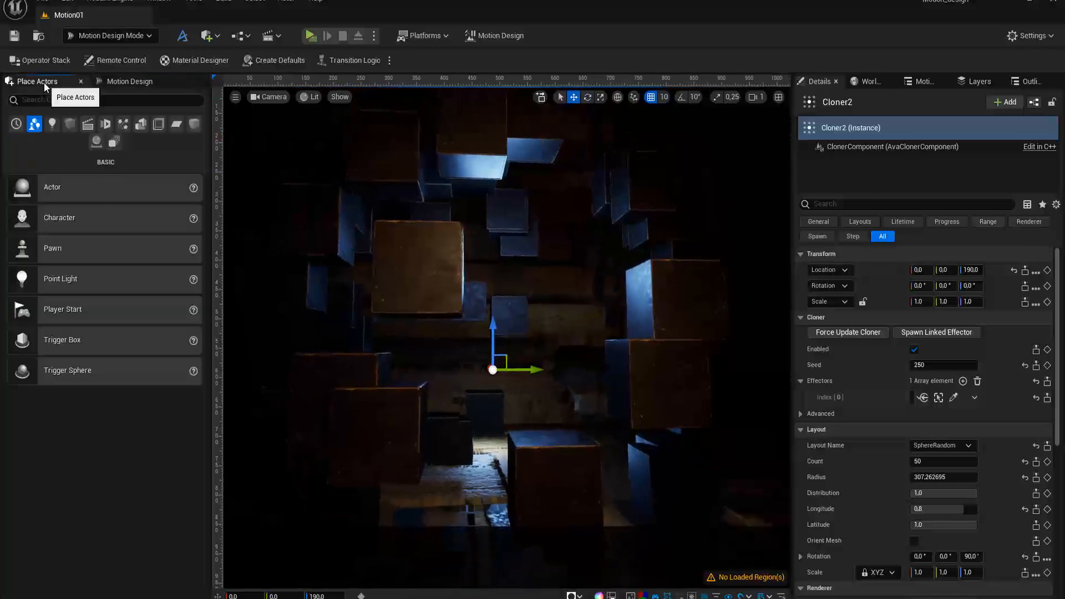
left_click(128, 82)
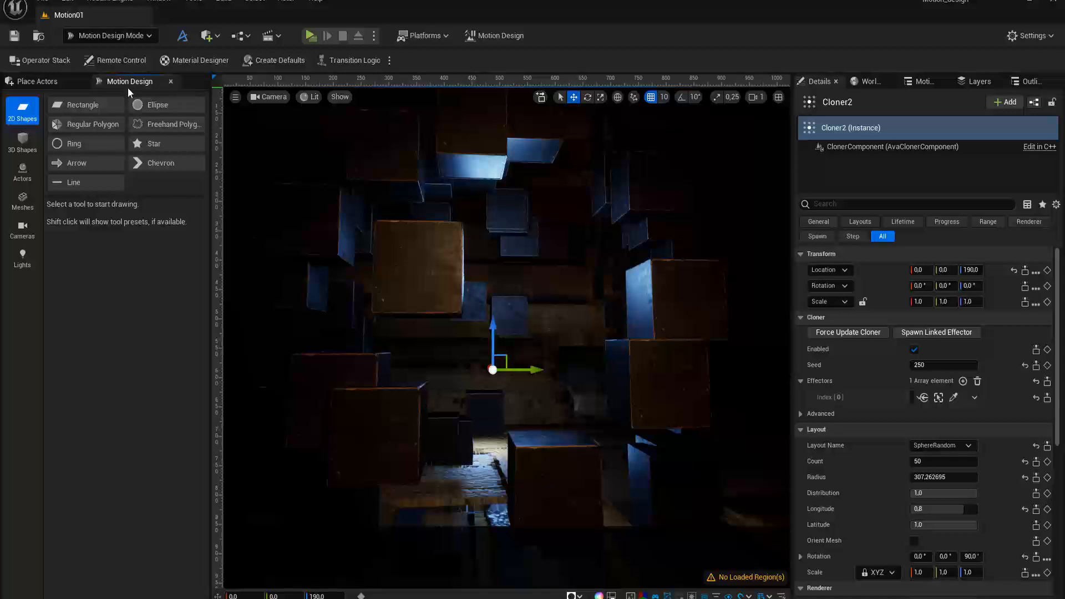
left_click(116, 37)
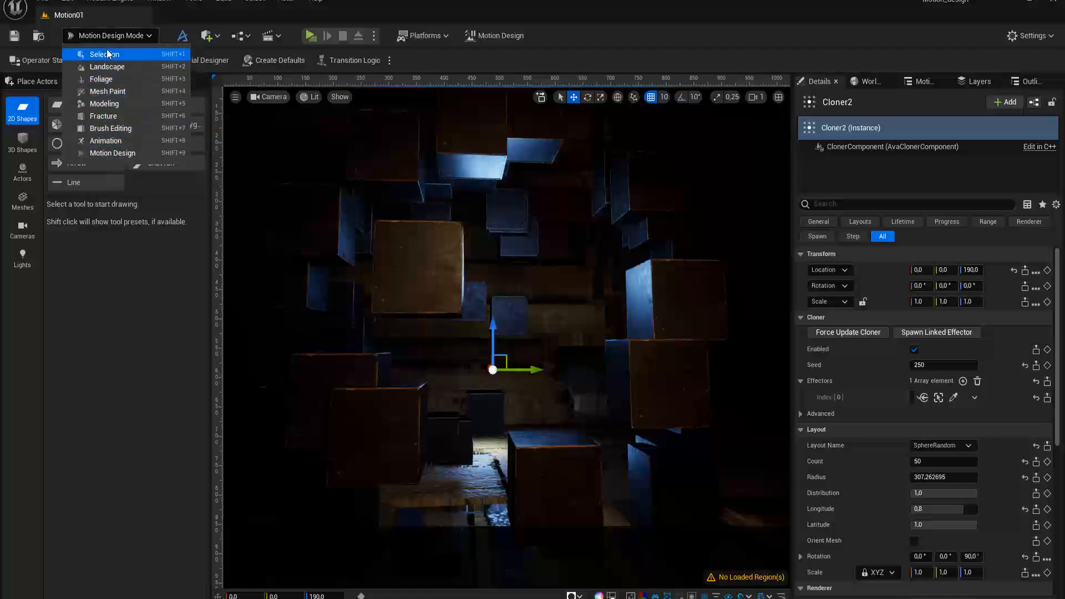
left_click(111, 155)
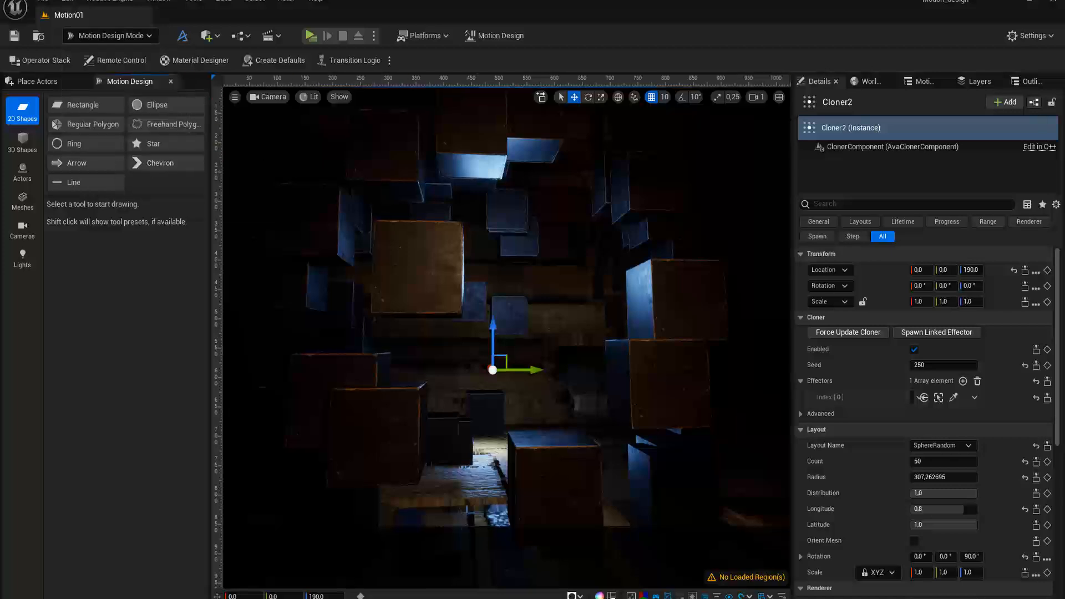
Create a new level from the Empty Level template.
left_click(43, 1)
left_click(63, 44)
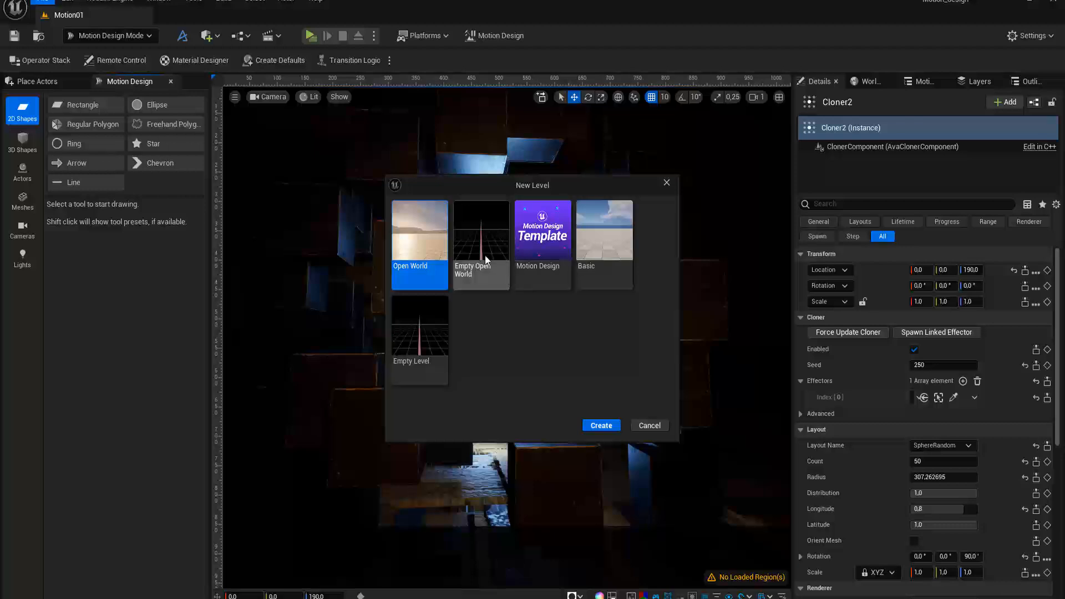
left_click(418, 340)
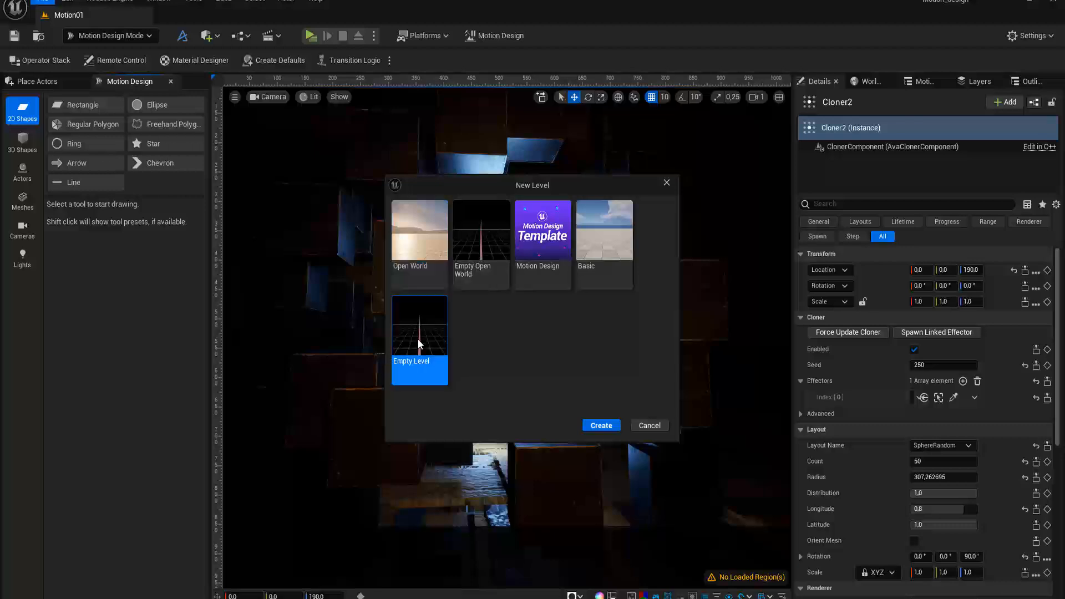
left_click(599, 426)
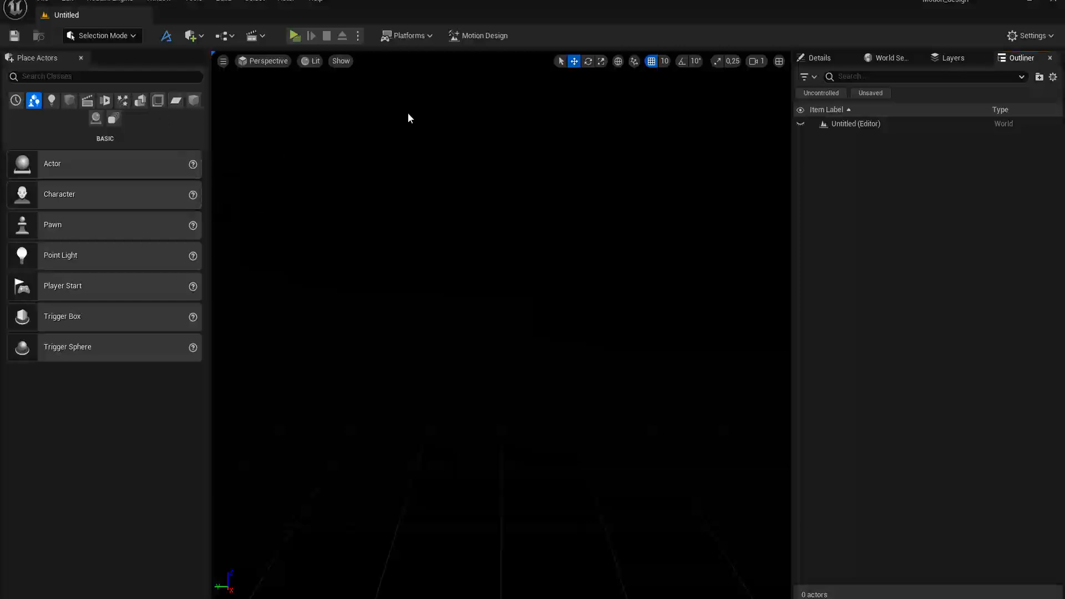
Activate the Motion Design interface for the new level and switch the viewport type to Default Viewport.
left_click(475, 35)
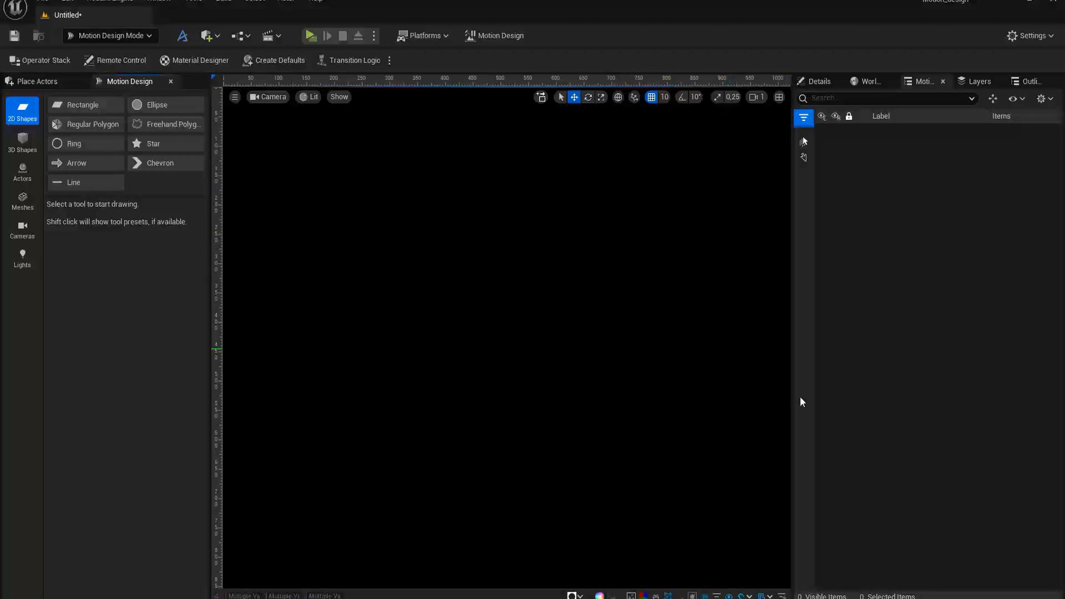
left_click(267, 98)
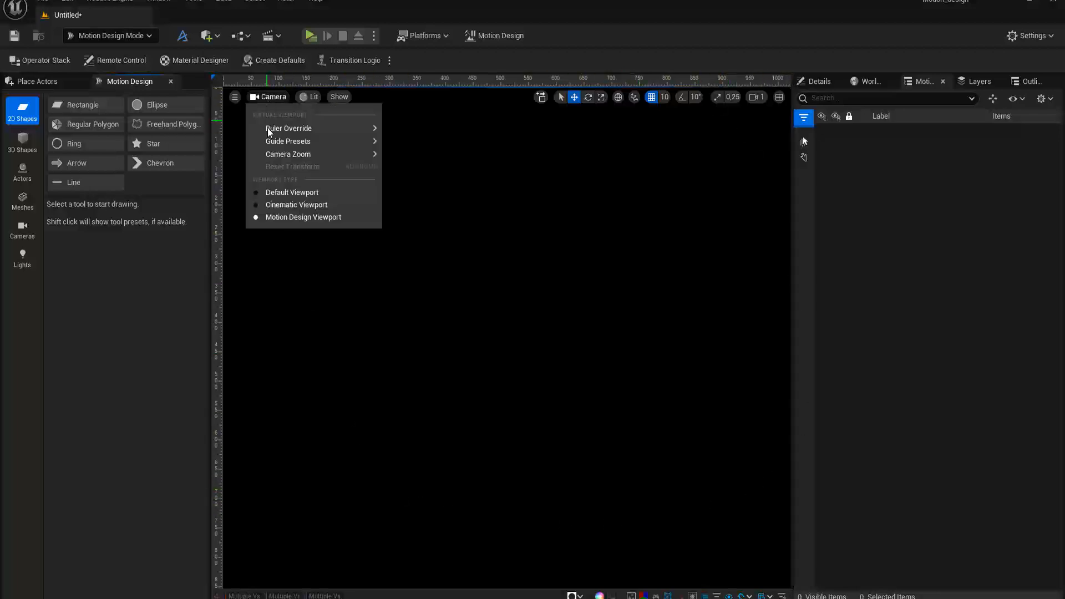
left_click(282, 195)
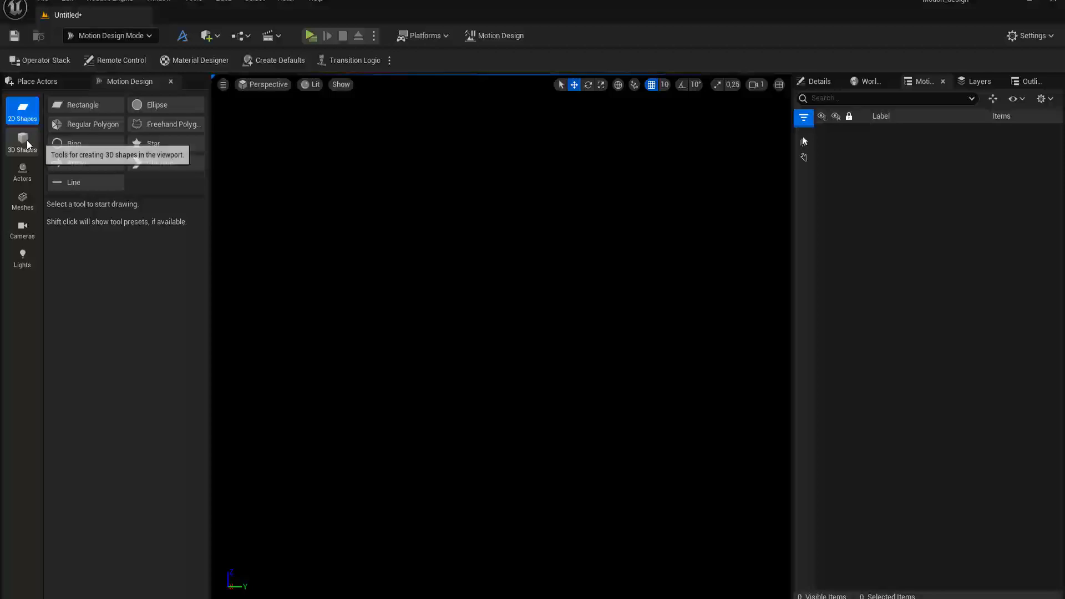
Place a point light from the Place Actors lights in the middle of the empty scene.
left_click(23, 261)
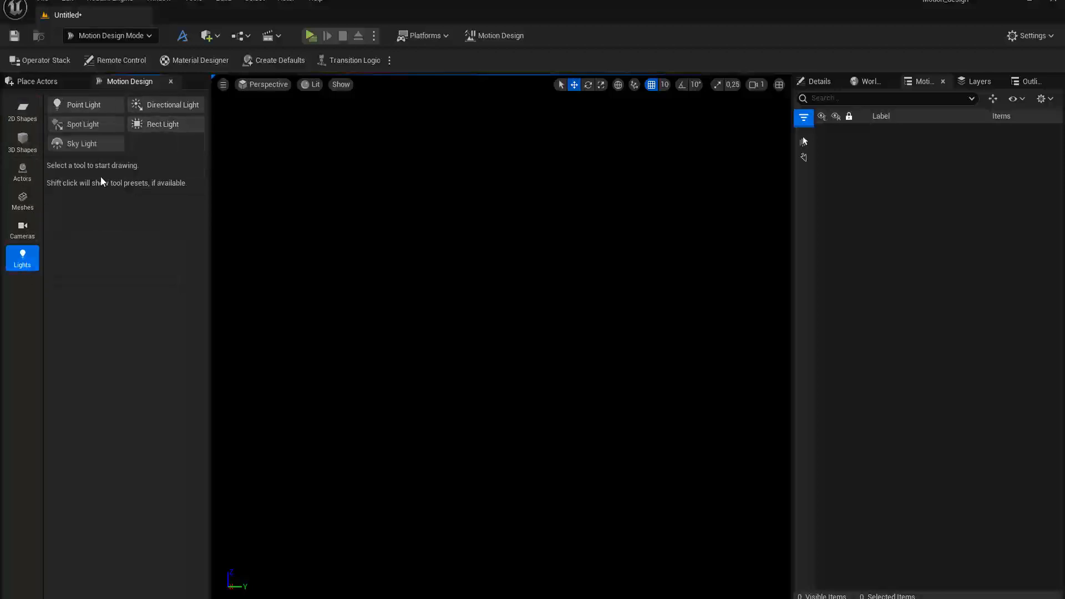
left_click(46, 82)
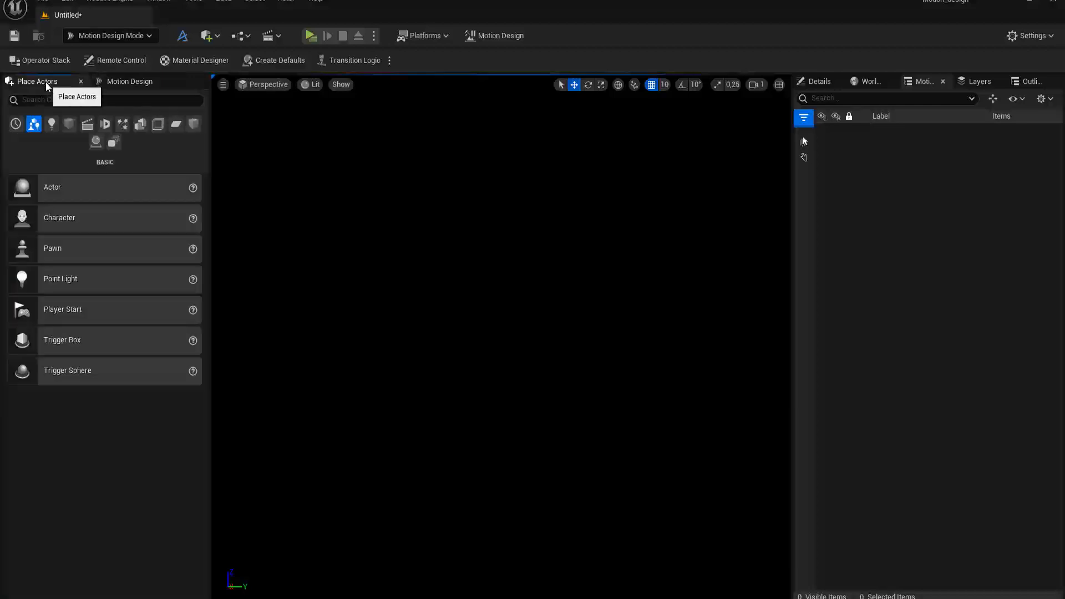
left_click(52, 126)
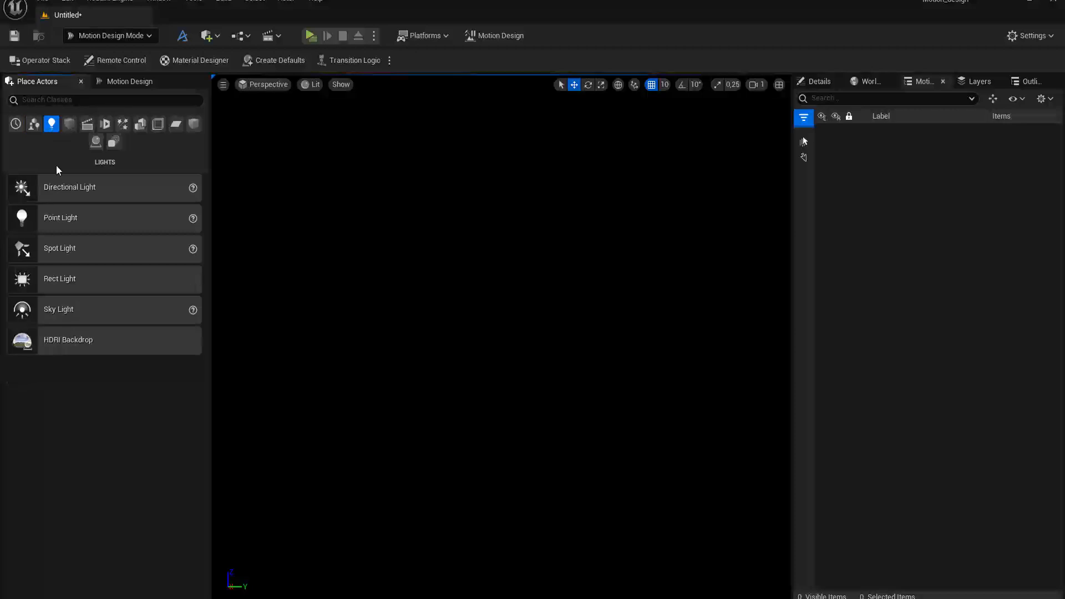
left_click_drag(22, 220, 501, 328)
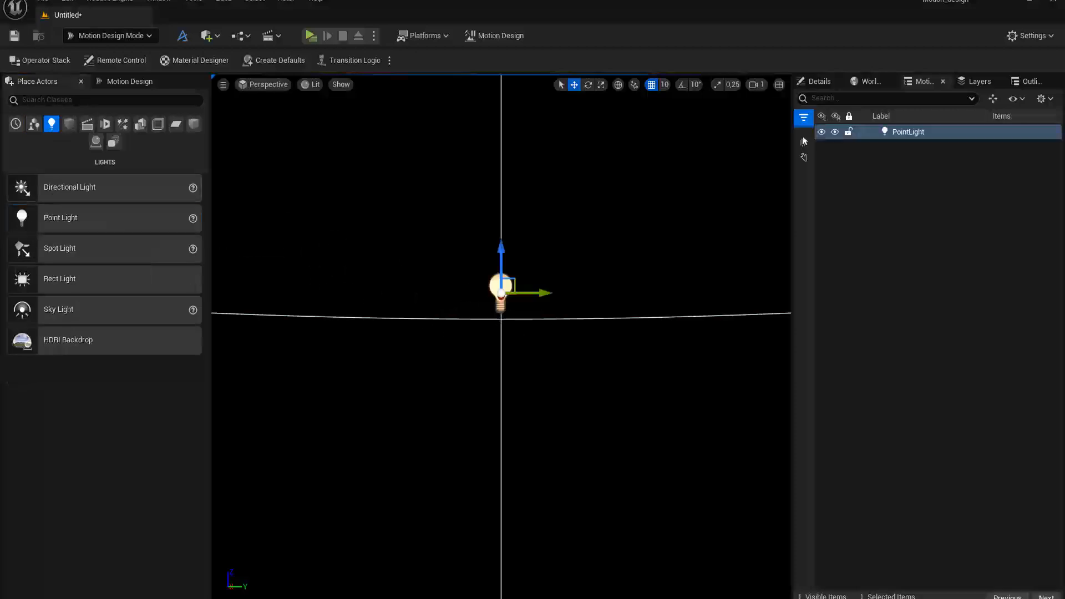
right_click_drag(459, 334, 444, 355)
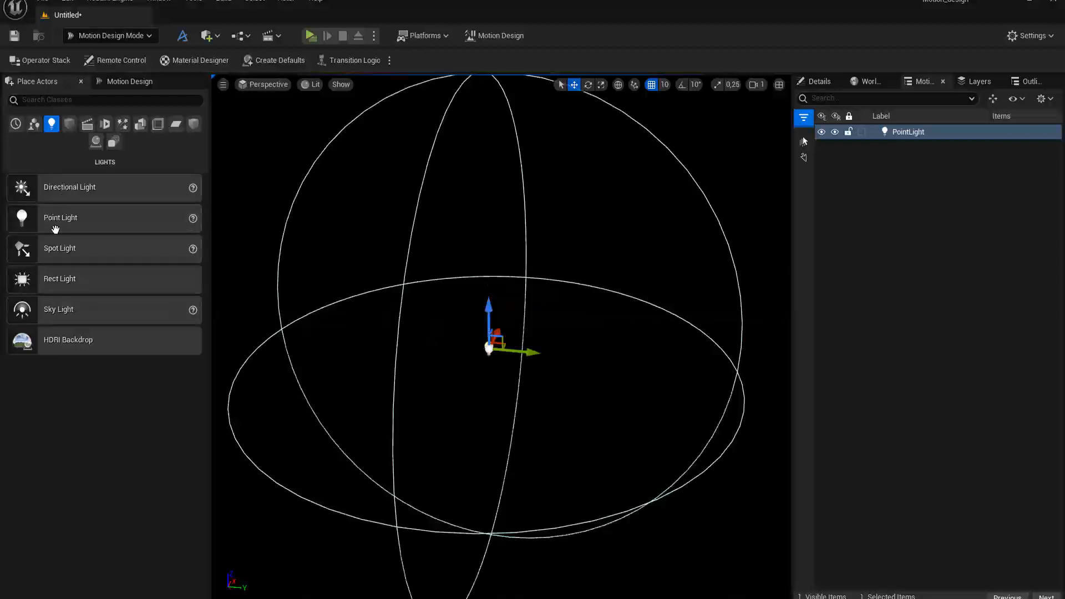
Add a Plane shape beneath the point light and raise the light slightly above it.
left_click(68, 128)
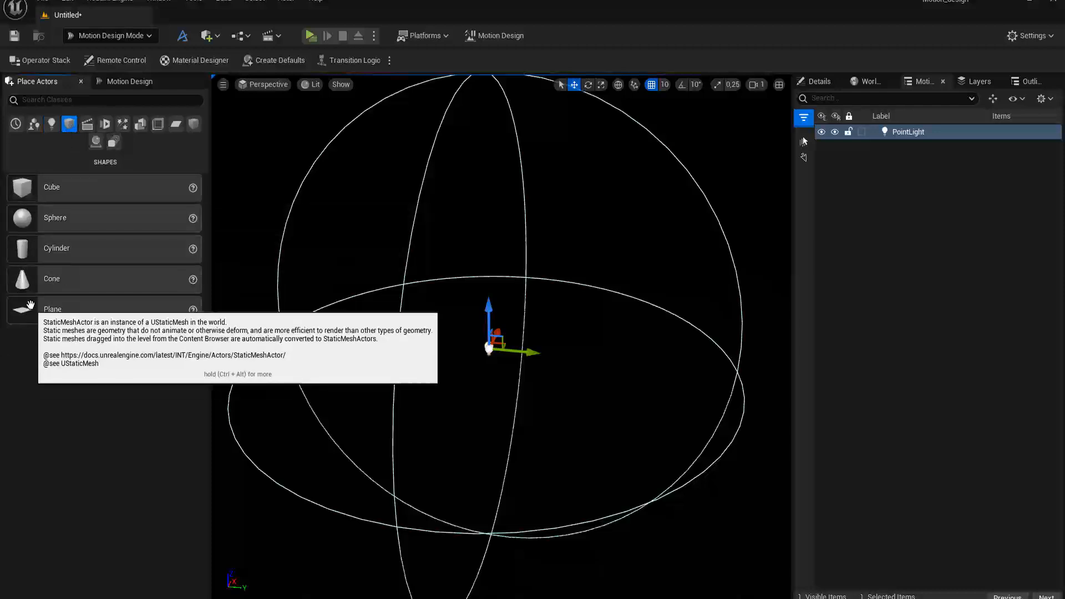
left_click(131, 81)
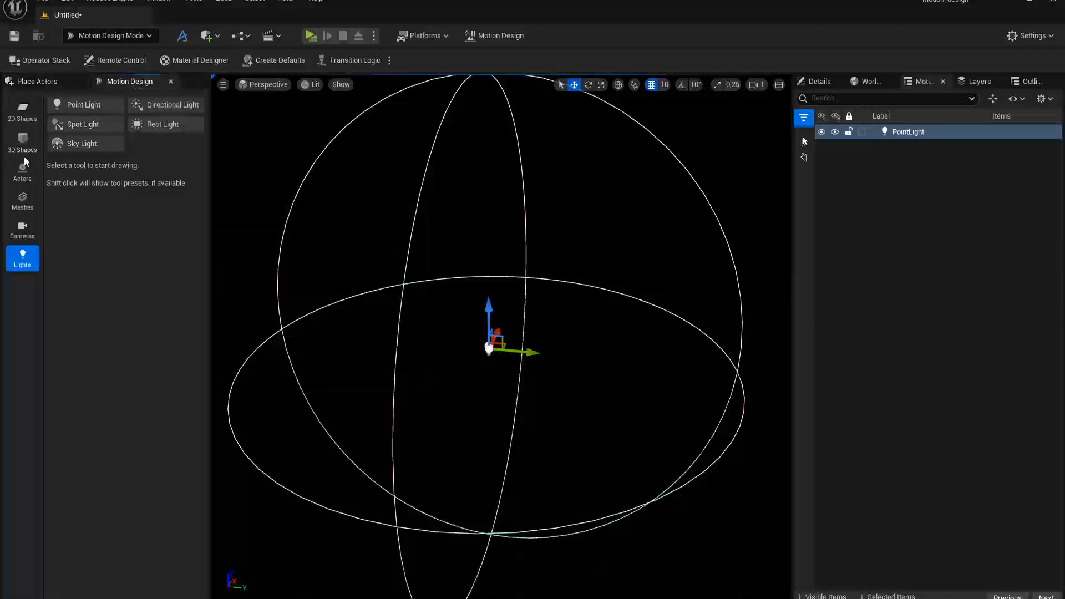
left_click(22, 114)
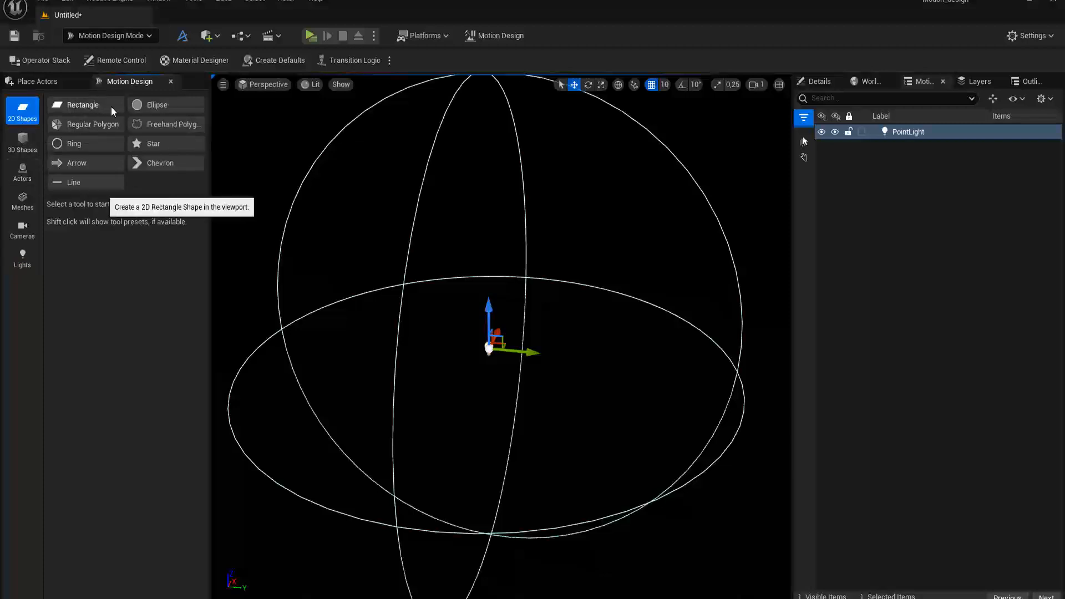
left_click(45, 84)
left_click_drag(26, 312, 499, 404)
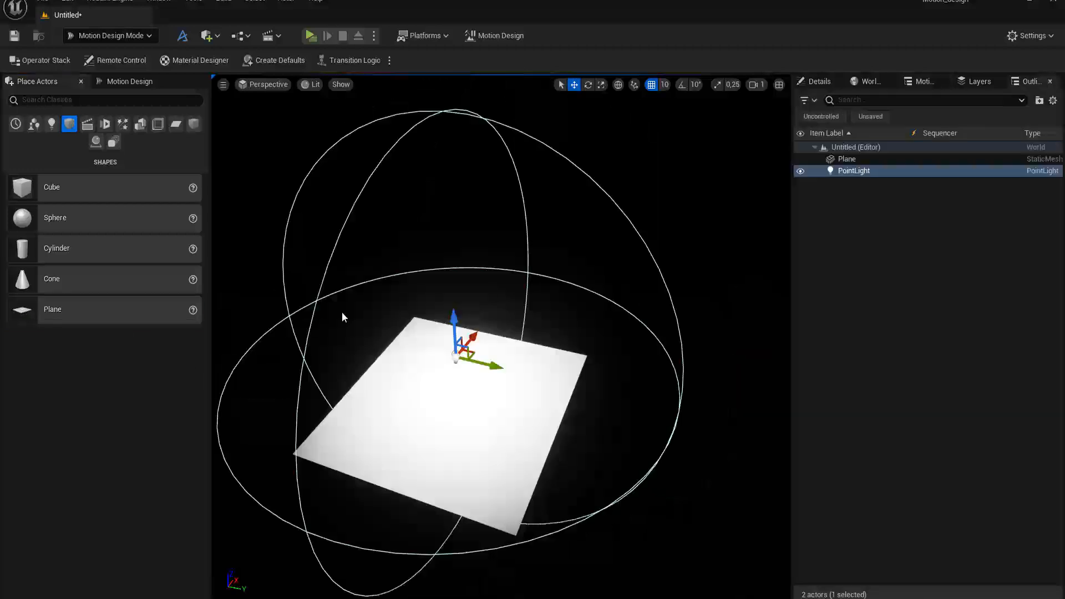
left_click_drag(454, 321, 454, 350)
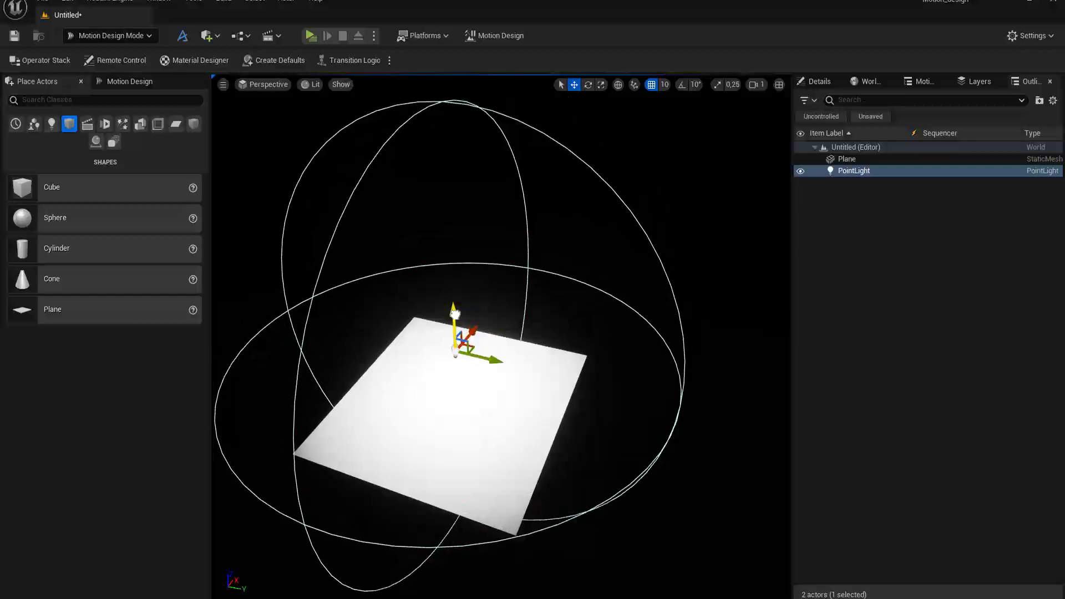
Scale the plane up along its X and Y axes to form a larger floor under the light.
left_click(464, 427)
key("r")
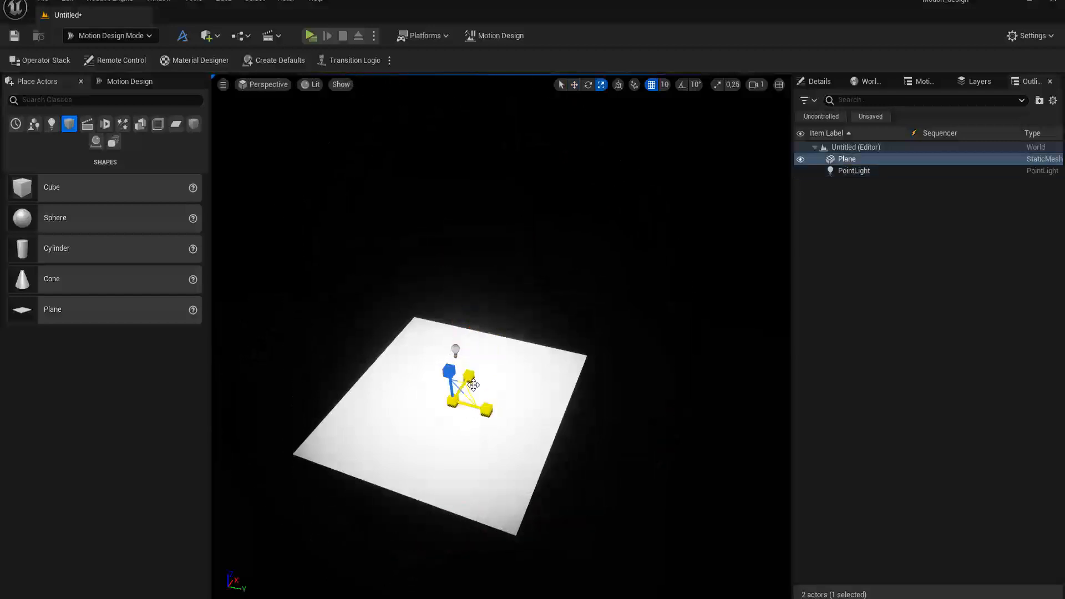
left_click_drag(443, 402, 488, 371)
mouse_move(357, 492)
left_mouse_down("alt")
mouse_move(388, 468)
mouse_move(358, 474)
left_mouse_up("alt")
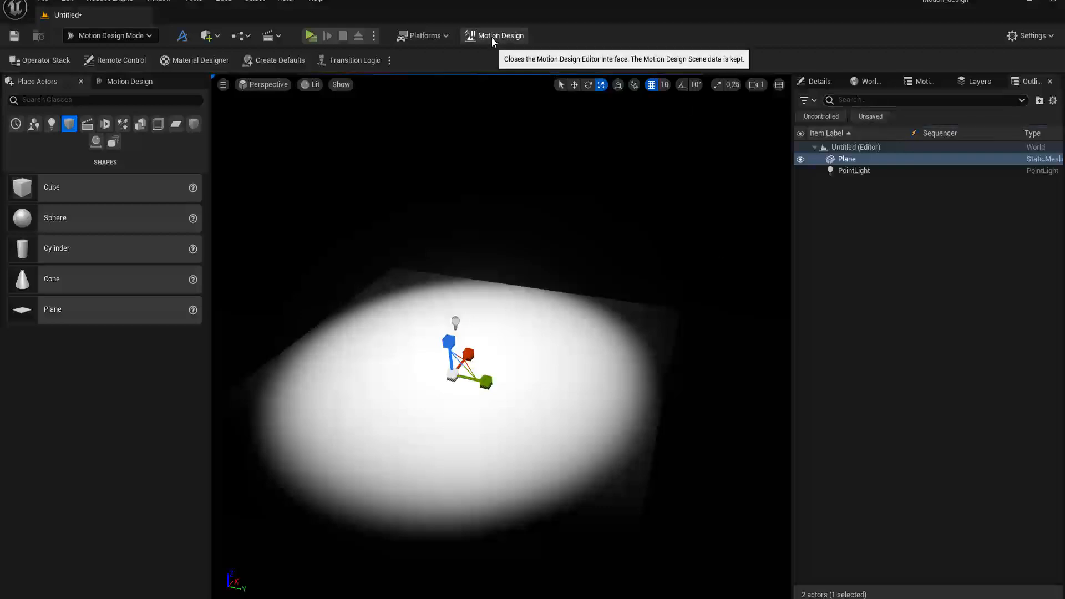
Look through the layers, world settings and object details, ending on the Motion Design Outliner.
left_click(114, 86)
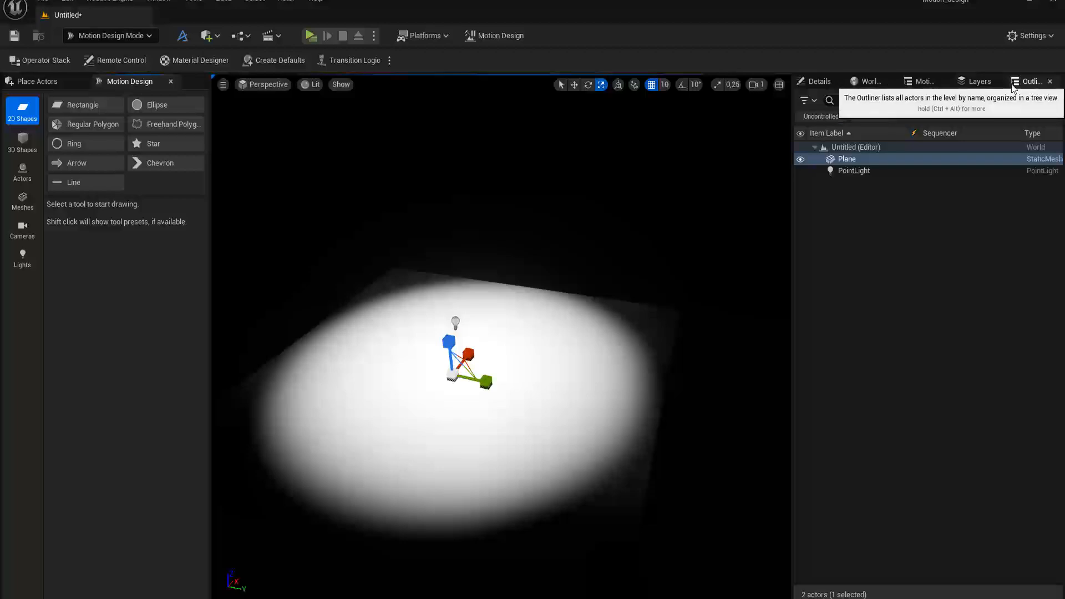
left_click(981, 82)
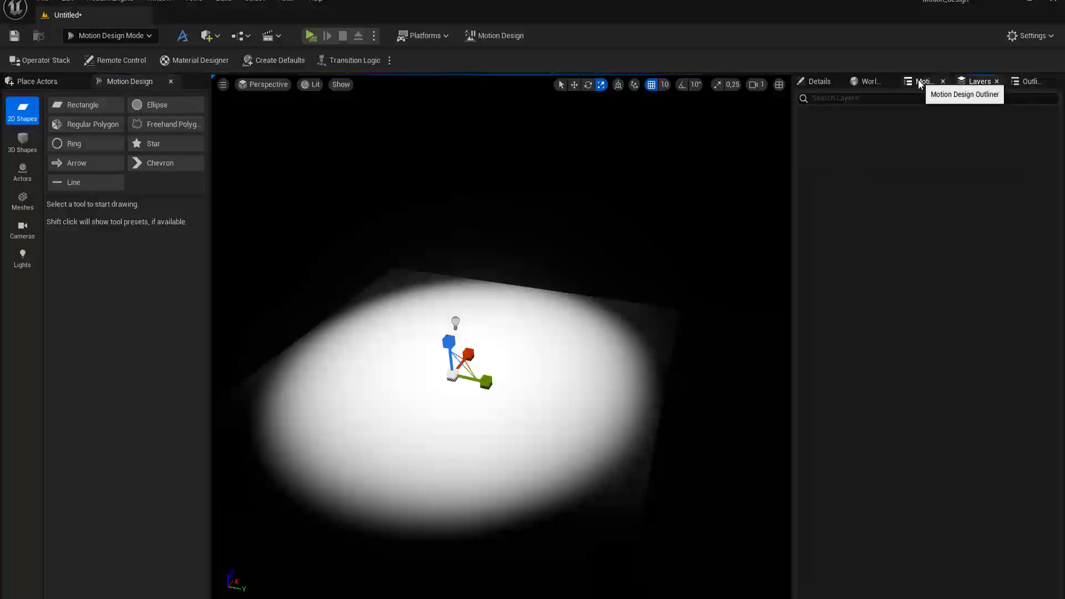
left_click(864, 82)
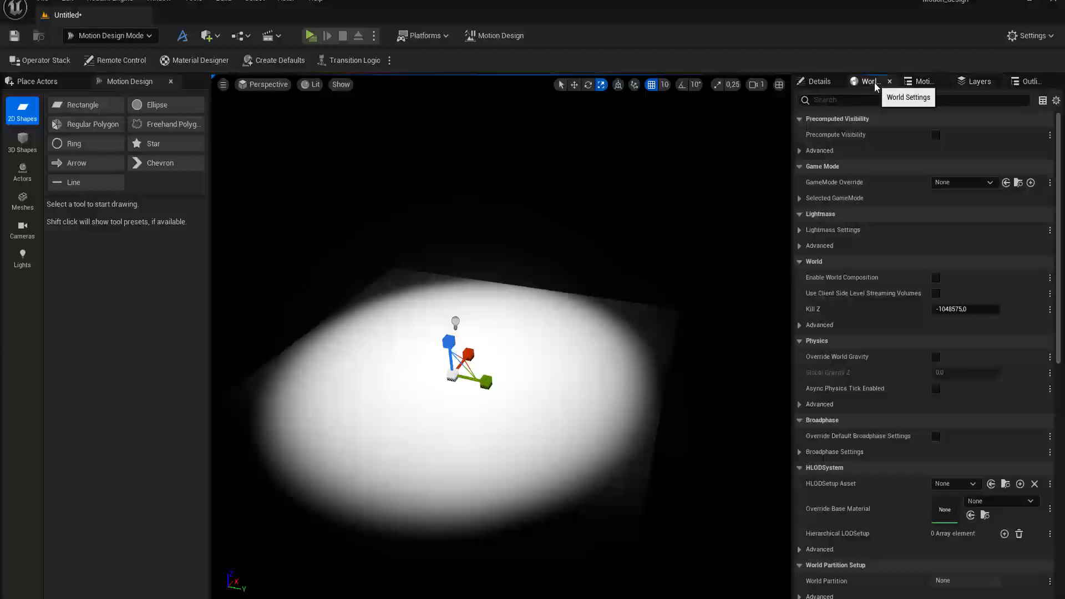
left_click(819, 82)
left_click(923, 82)
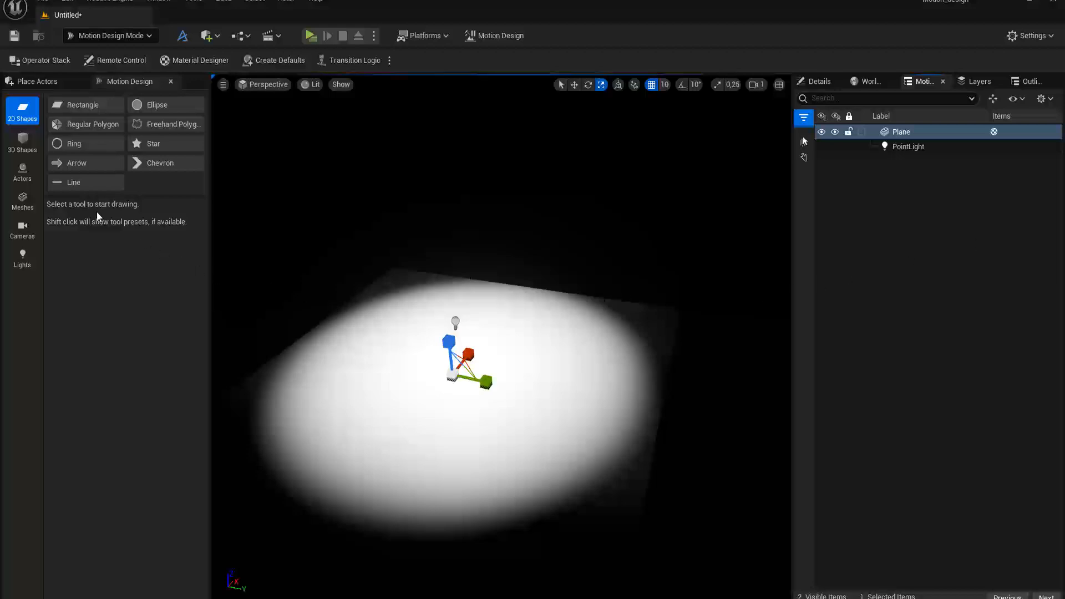
Place a Cloner actor on the lit plane and select it.
left_click(23, 142)
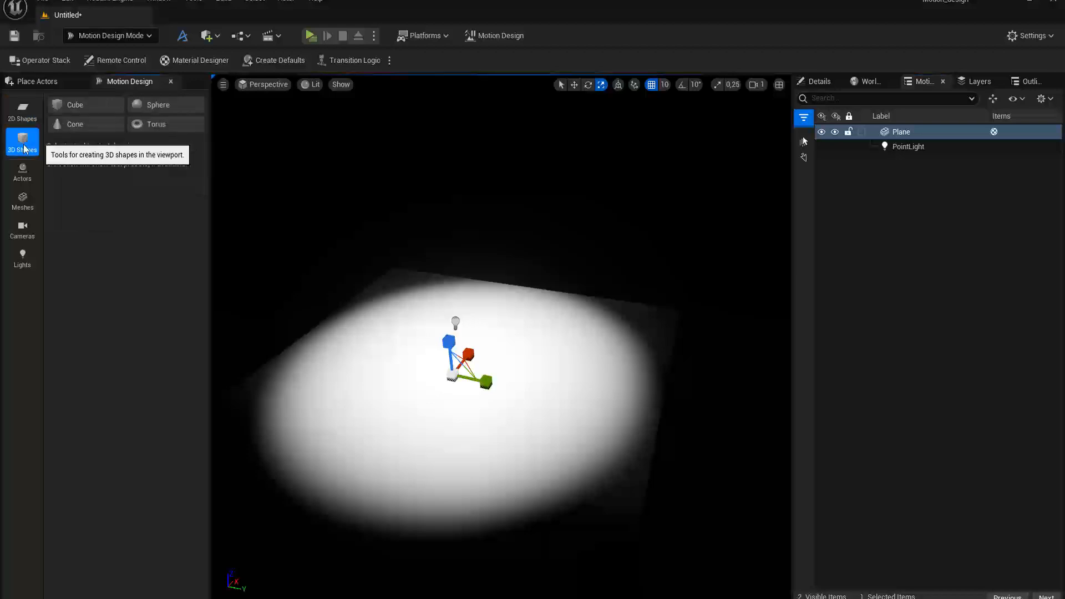
left_click(24, 175)
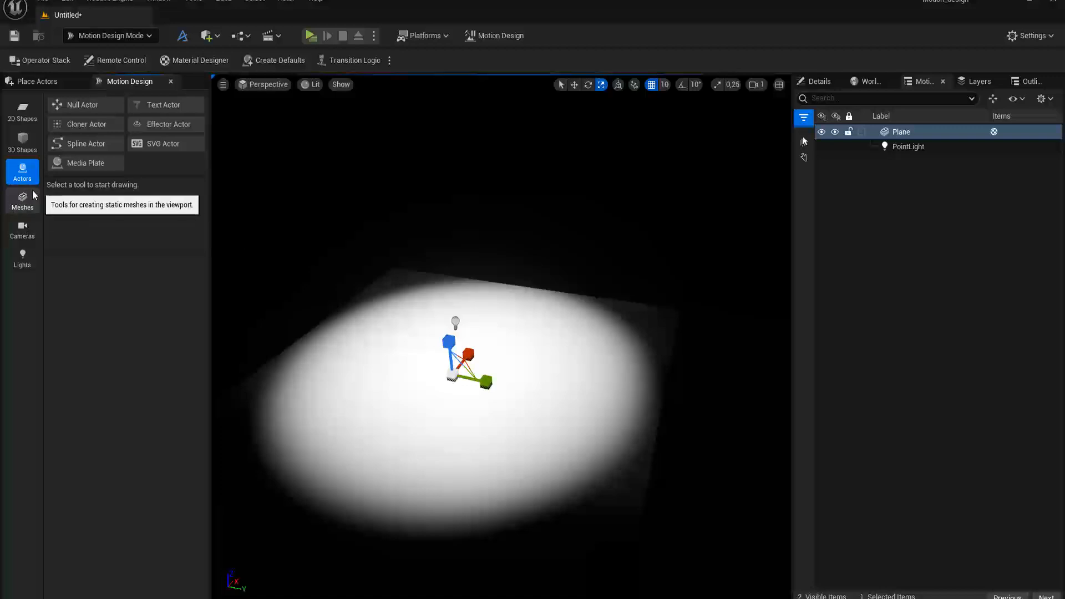
left_click(80, 125)
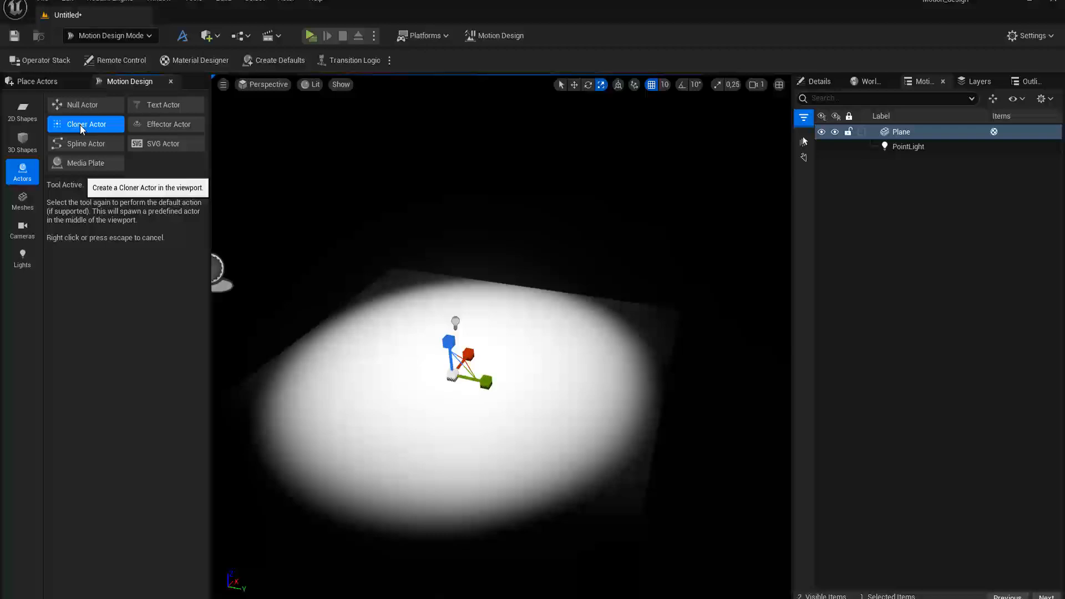
left_click(458, 378)
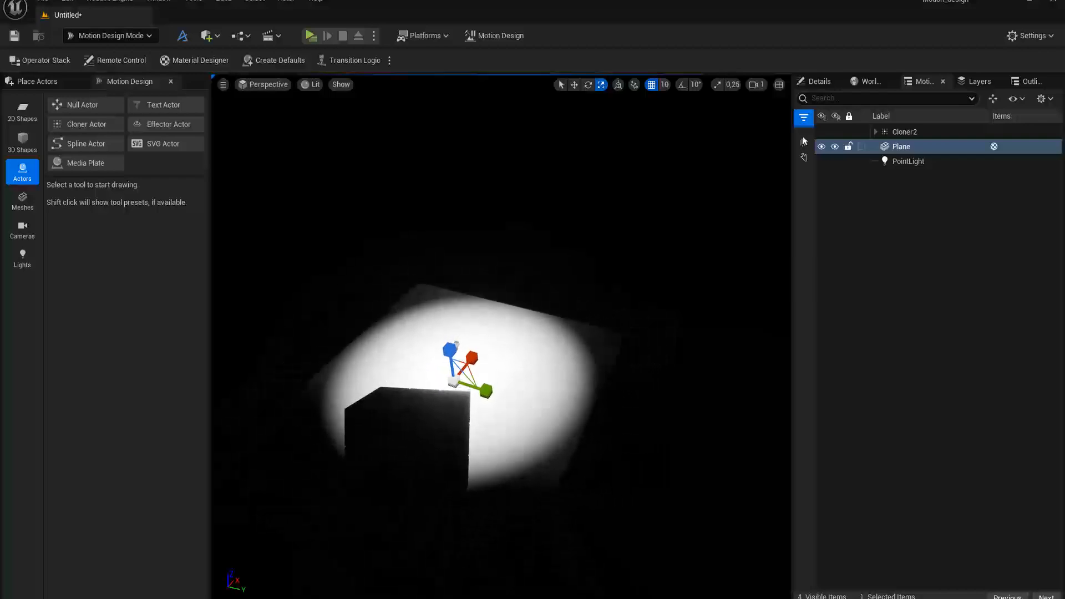
left_click(433, 445)
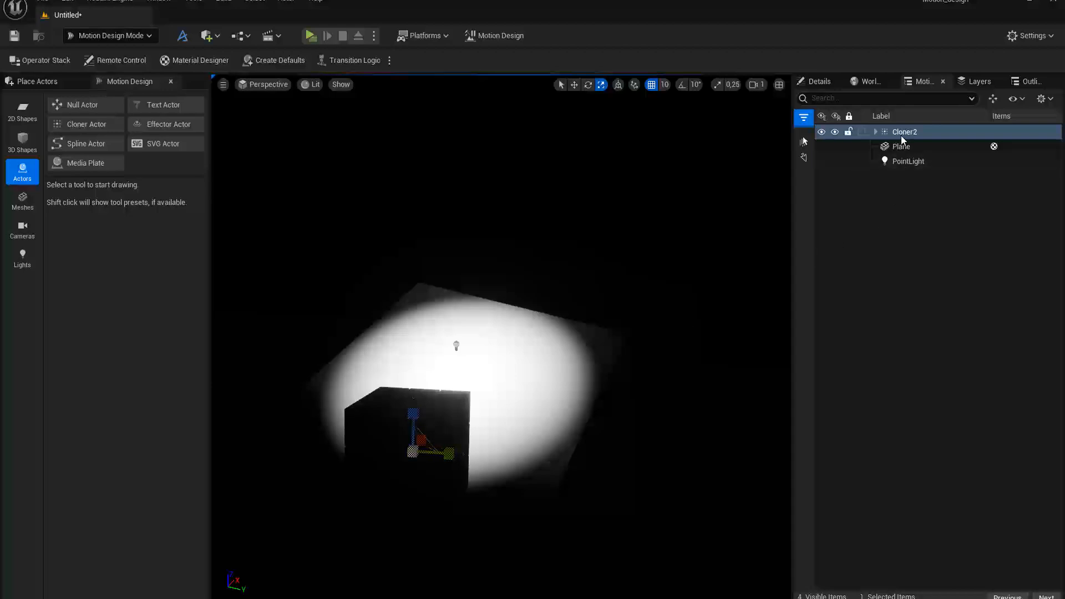
Set the cloner's location to 0 on the X, Y and Z axes.
left_click(820, 82)
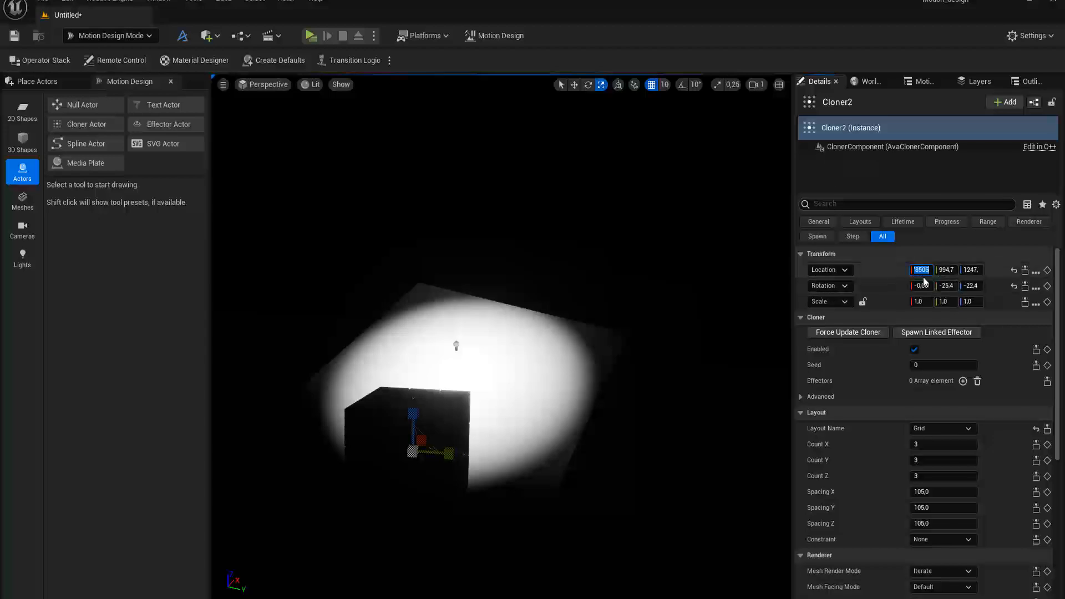
type("0")
left_click(945, 271)
type("0")
left_click(970, 272)
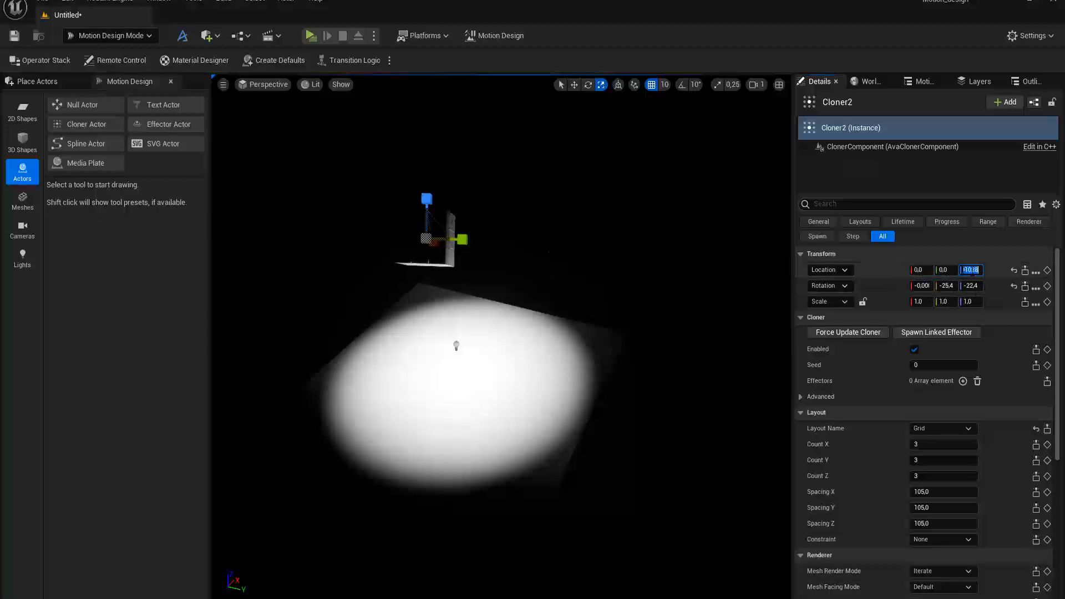
type("0")
Set the cloner's rotation to 0° on all three axes.
key("Tab")
type("0")
left_click(946, 286)
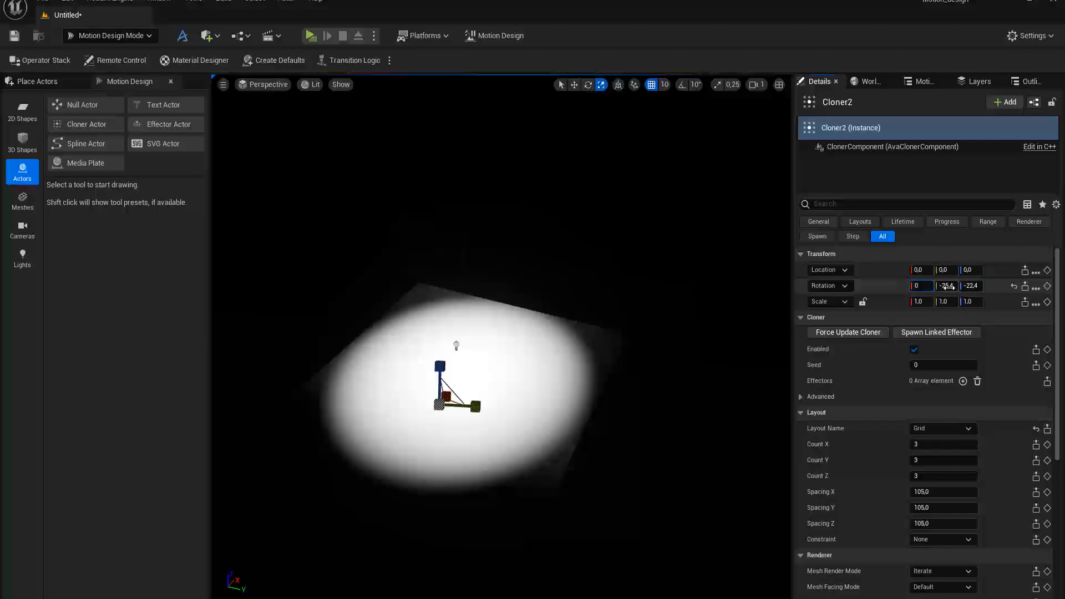
type("0")
left_click(971, 287)
type("0")
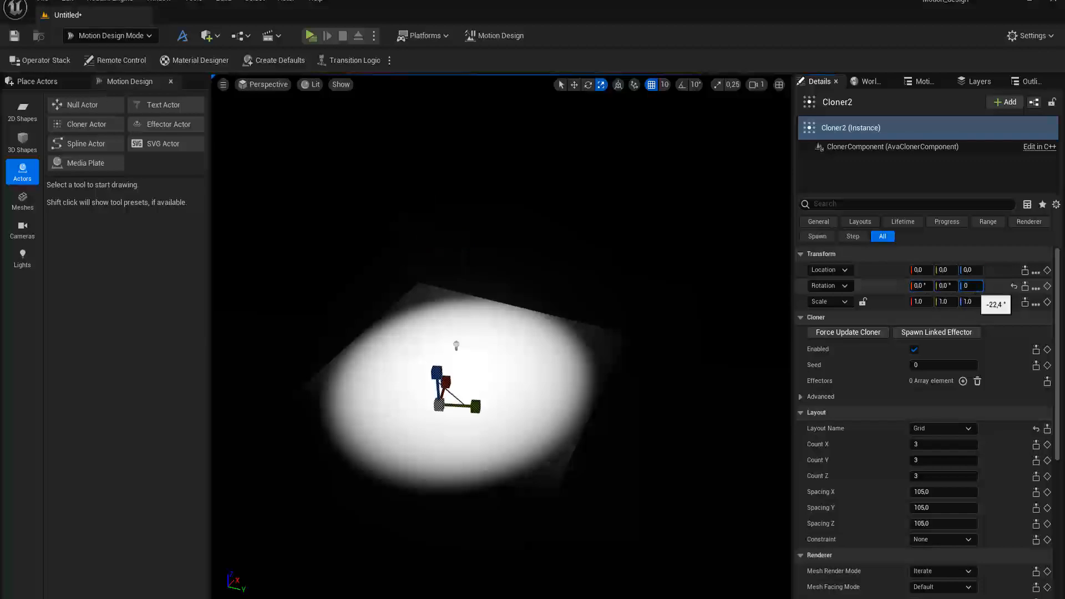
key("Return")
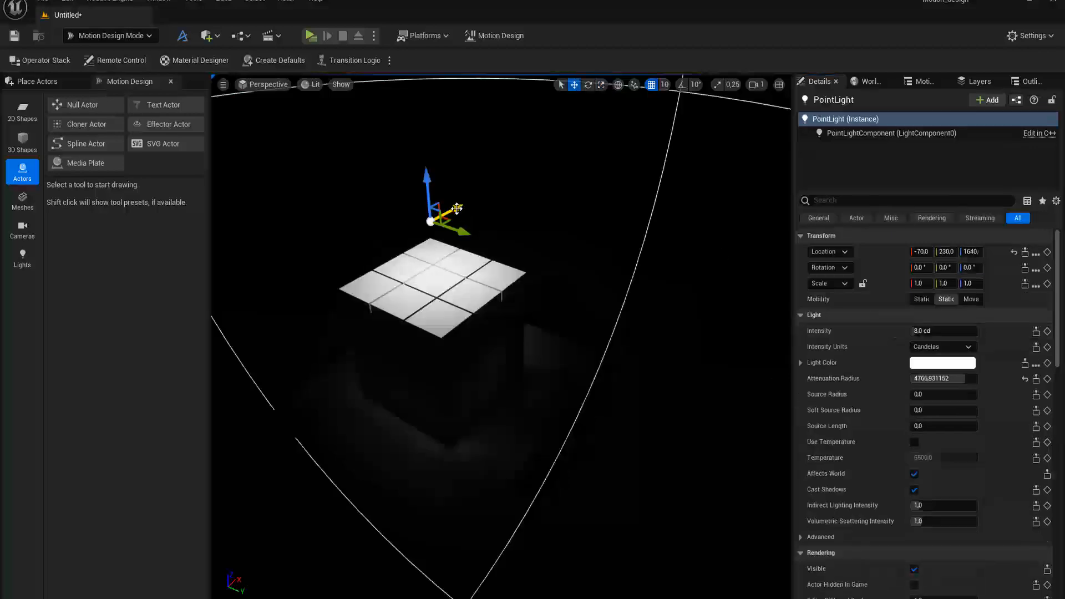
Duplicate the point light twice along its X axis, placing one copy at about X 1910 and another at about X -1590.
left_click_drag(456, 208, 617, 144, "alt")
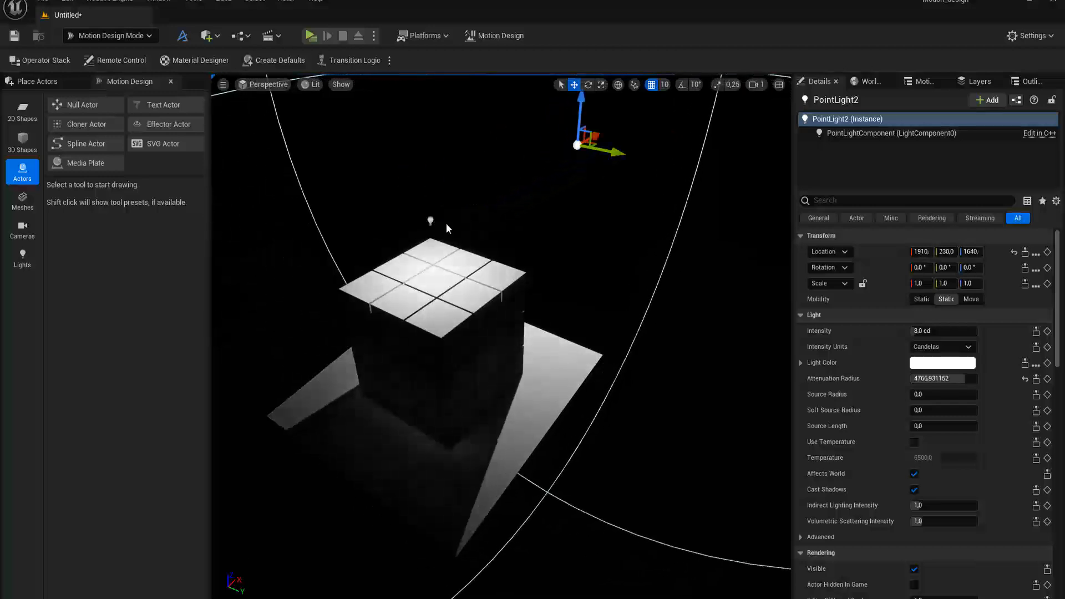
left_click(430, 221)
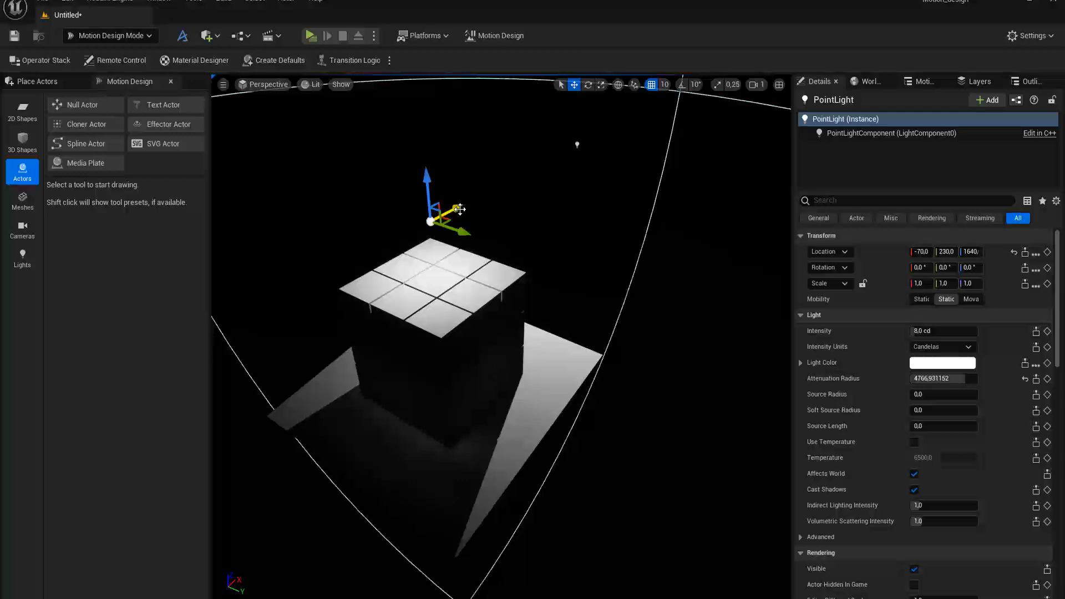
left_click_drag(456, 208, 280, 333, "alt")
Rotate the floor plane about its Y axis to about 0.67° so it lies nearly level.
left_click_drag(466, 449, 430, 400, "alt")
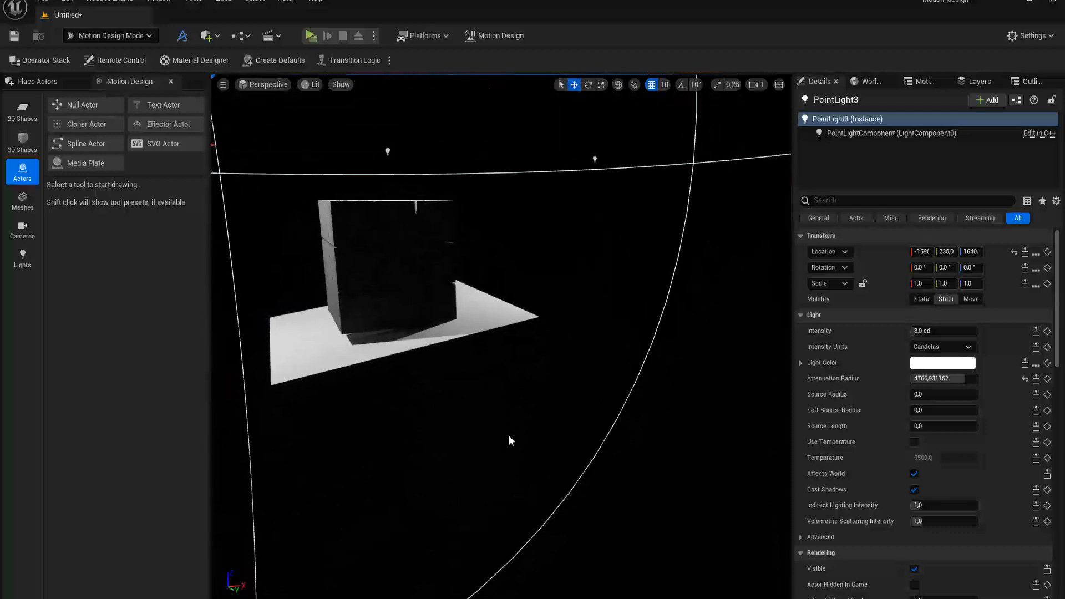
left_click(480, 306)
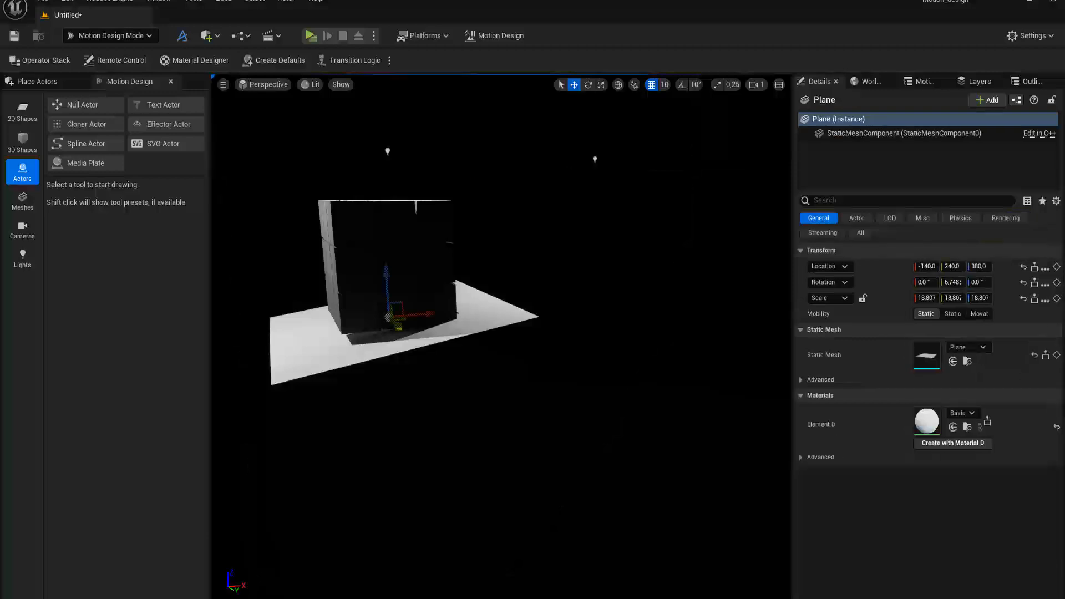
key("e")
left_click_drag(352, 276, 366, 266)
Enlarge the floor plane to a scale of about 25.85 along X and 30.14 along Y.
left_click_drag(338, 396, 345, 437, "alt")
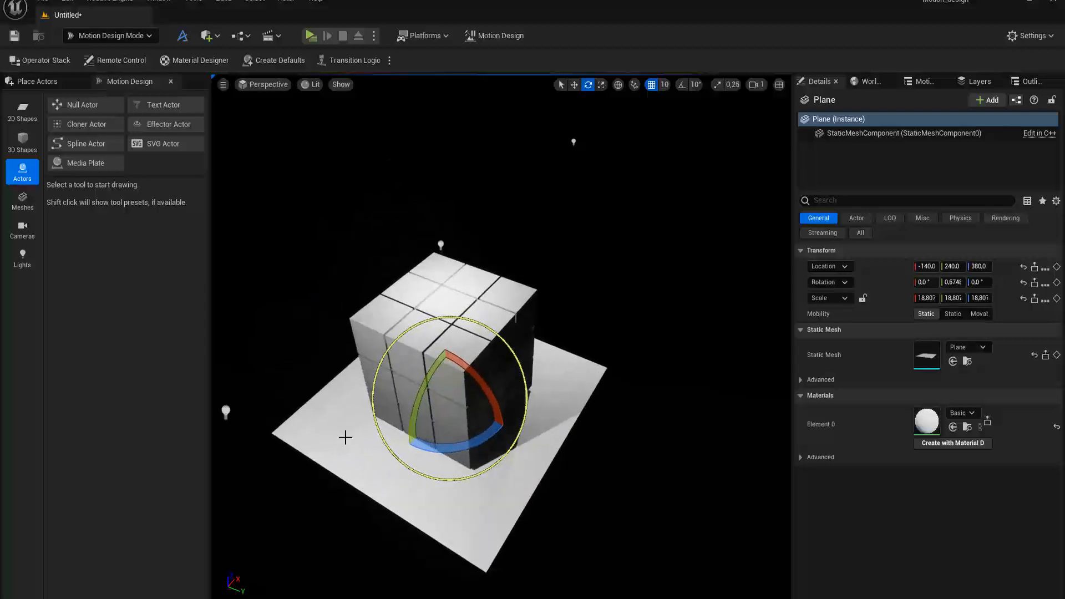
key("r")
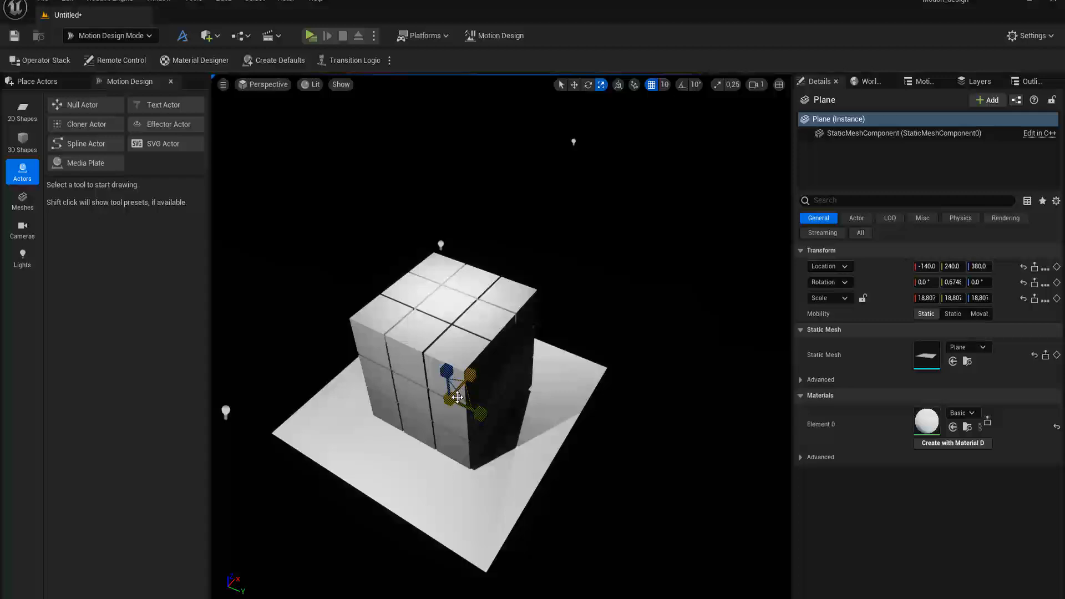
left_click_drag(460, 388, 489, 355)
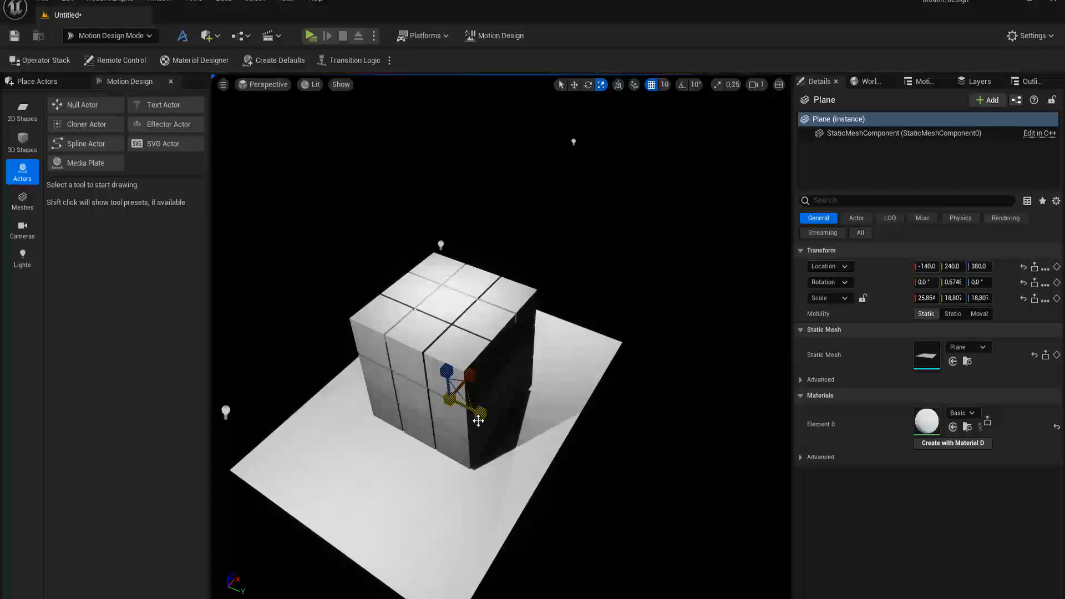
left_click_drag(478, 418, 249, 361)
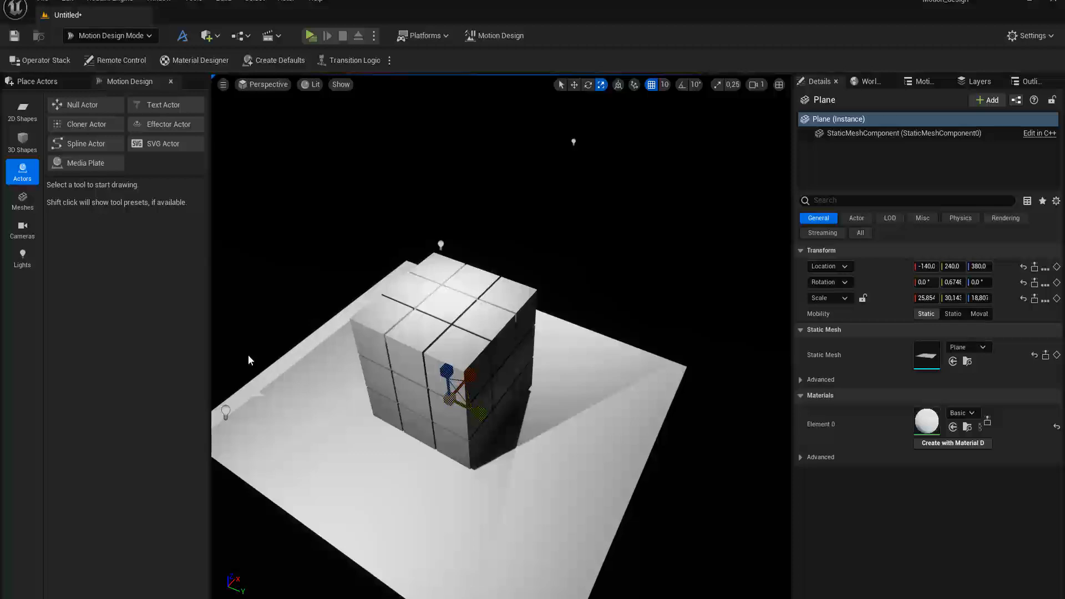
Examine the cloned cubes up close and the details of the DefaultCube nested under the cloner.
mouse_move(477, 366)
left_mouse_down("alt")
mouse_move(527, 311)
mouse_move(428, 339)
mouse_move(372, 289)
mouse_move(377, 330)
mouse_move(347, 428)
left_mouse_up("alt")
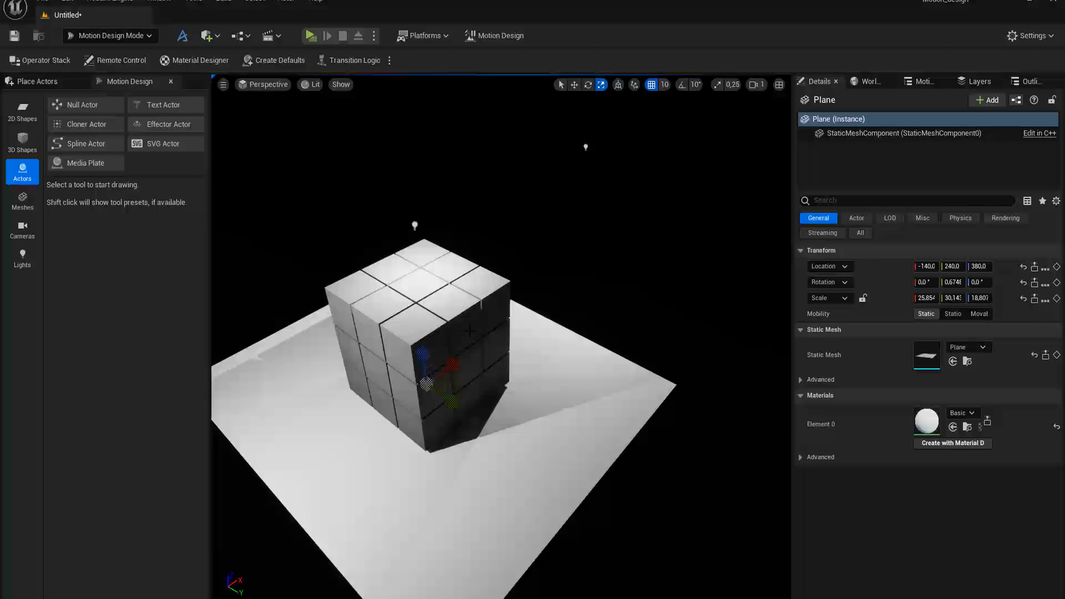
scroll(477, 349, "up", 5)
left_click_drag(477, 350, 477, 382, "alt")
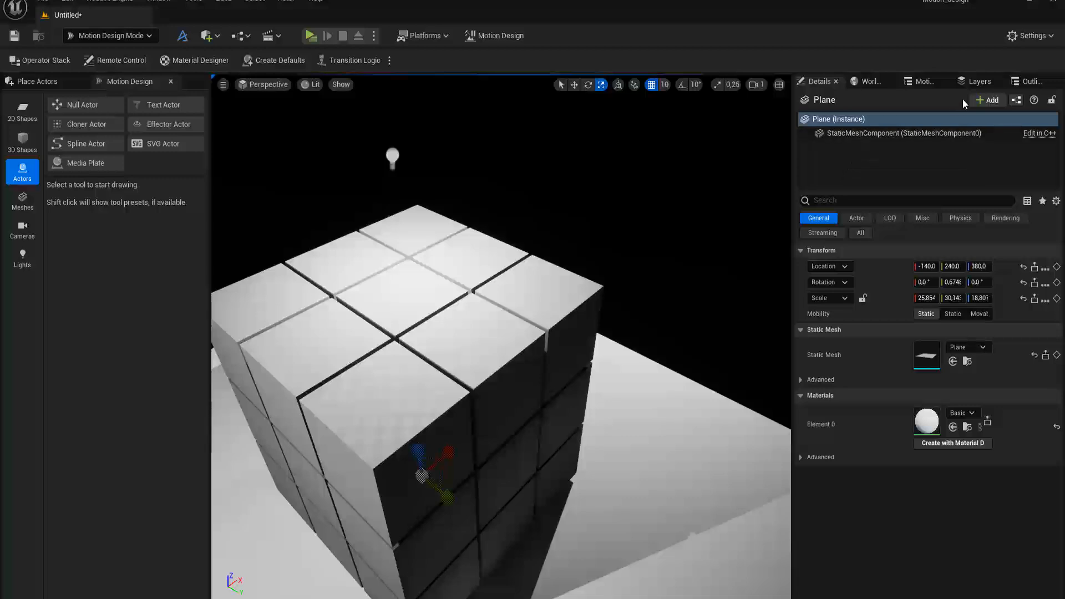
left_click(926, 84)
left_click(904, 133)
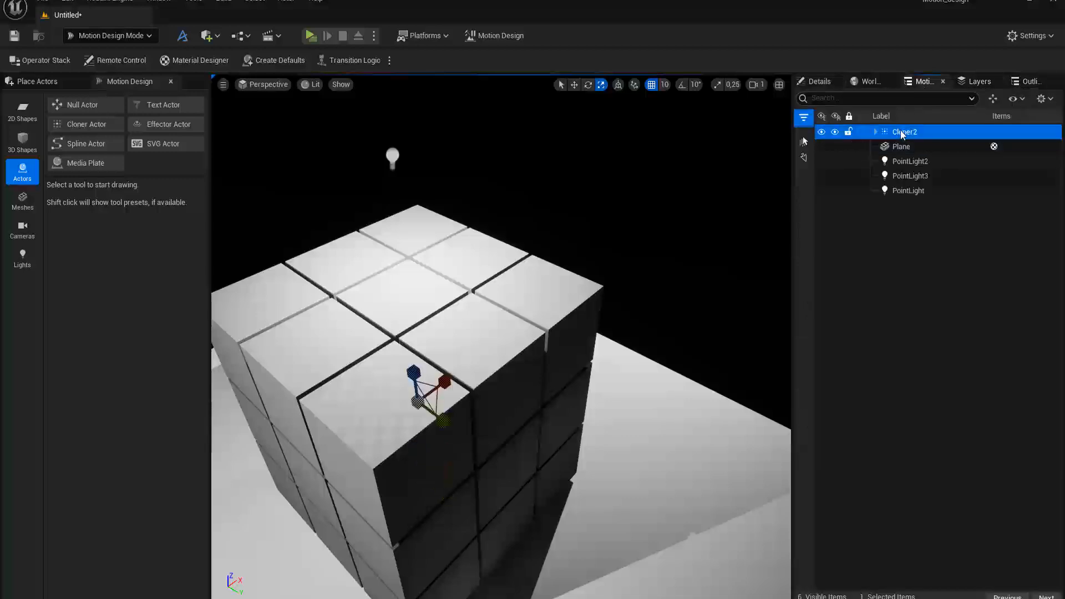
left_click(876, 133)
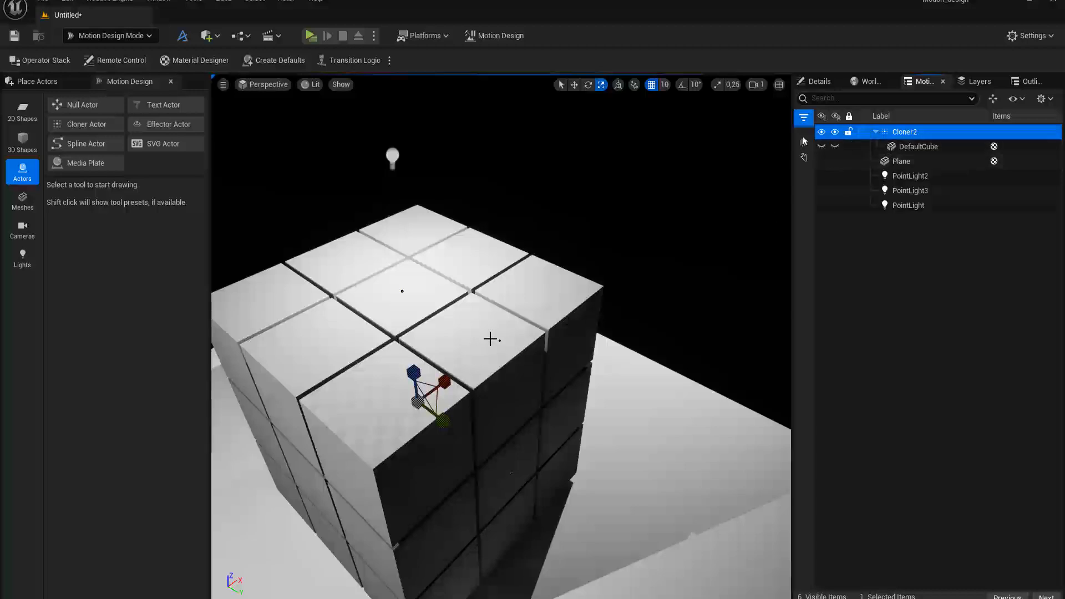
left_click(931, 147)
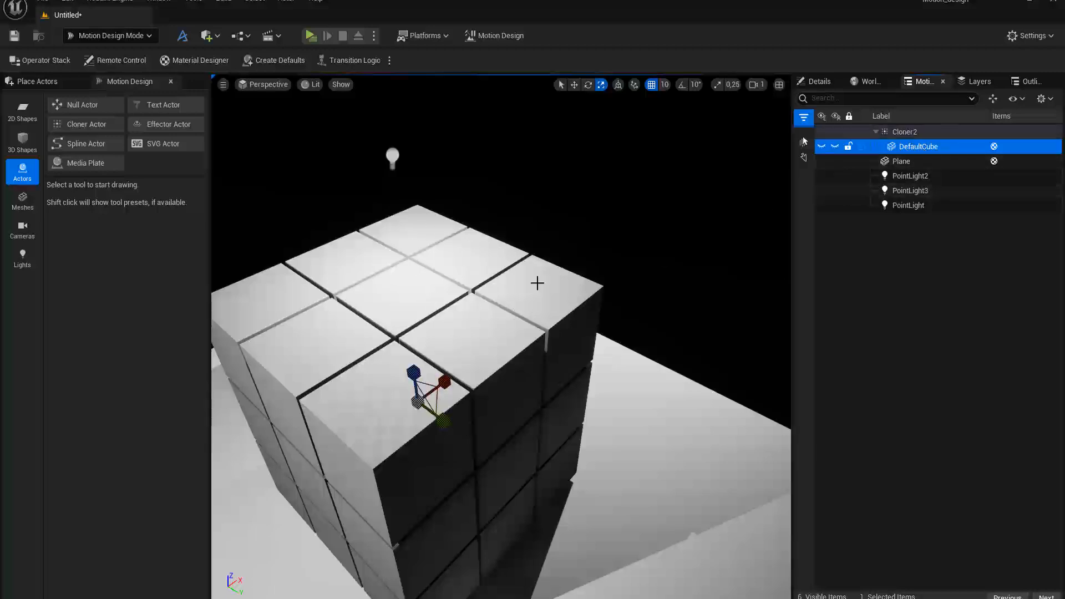
left_click(820, 82)
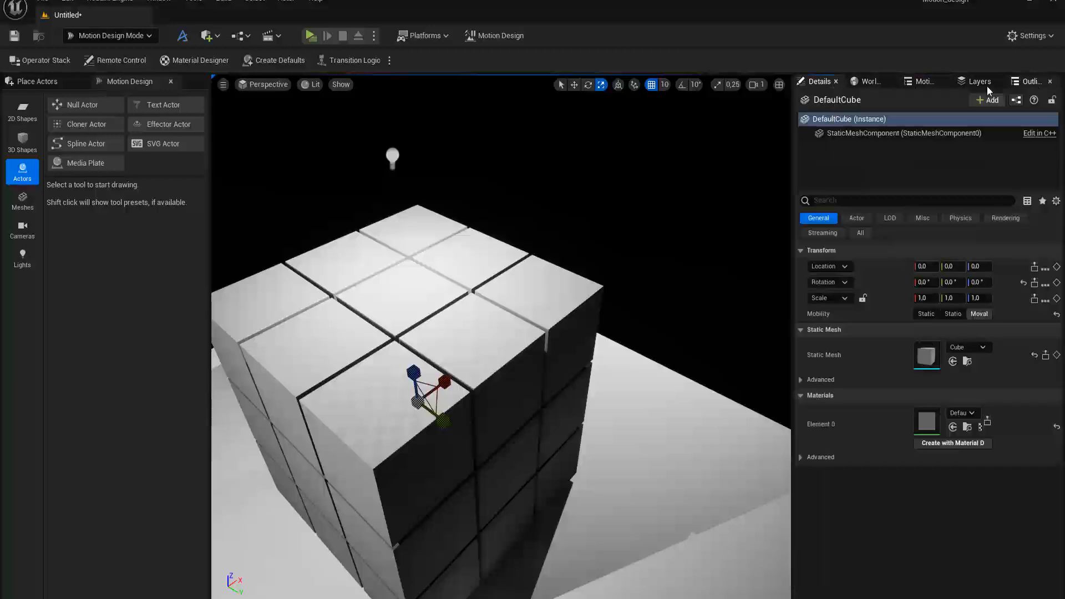
Reselect the parent cloner and bring up its layout settings.
left_click(918, 81)
left_click(904, 132)
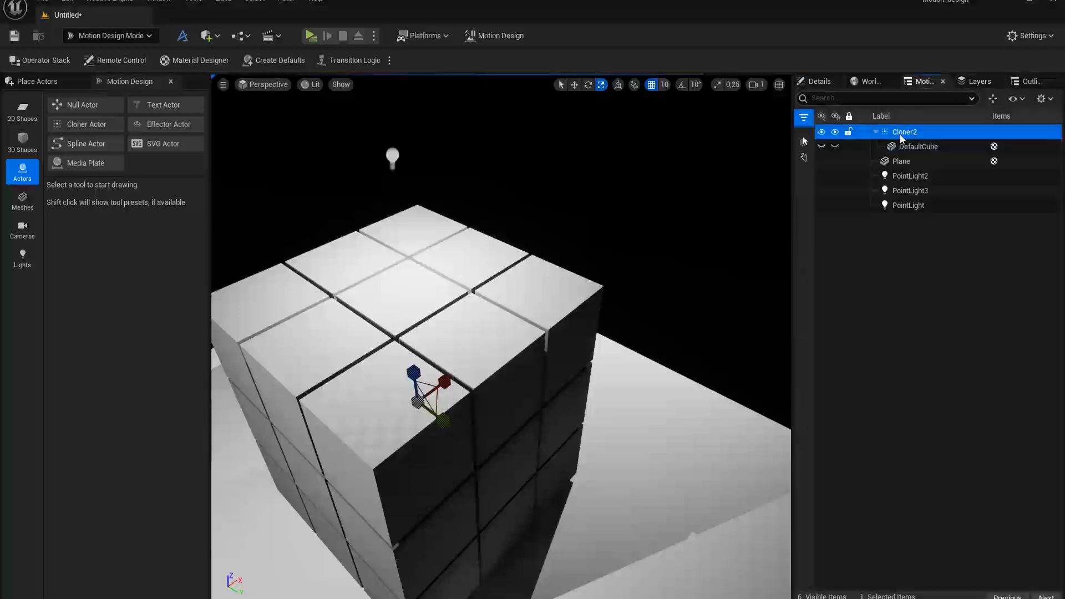
left_click(818, 82)
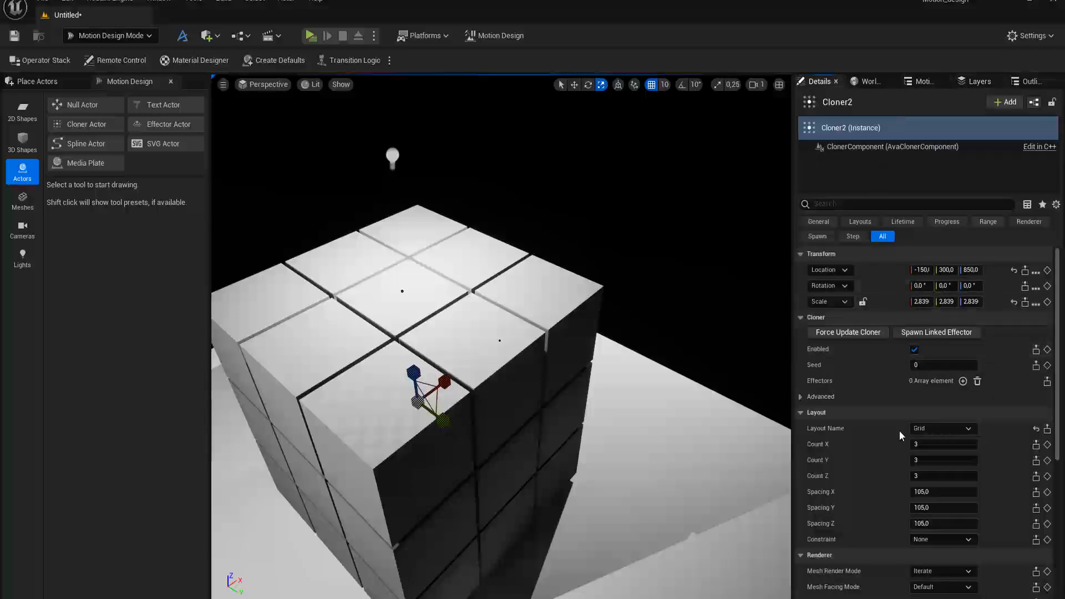
scroll(896, 434, "down", 3)
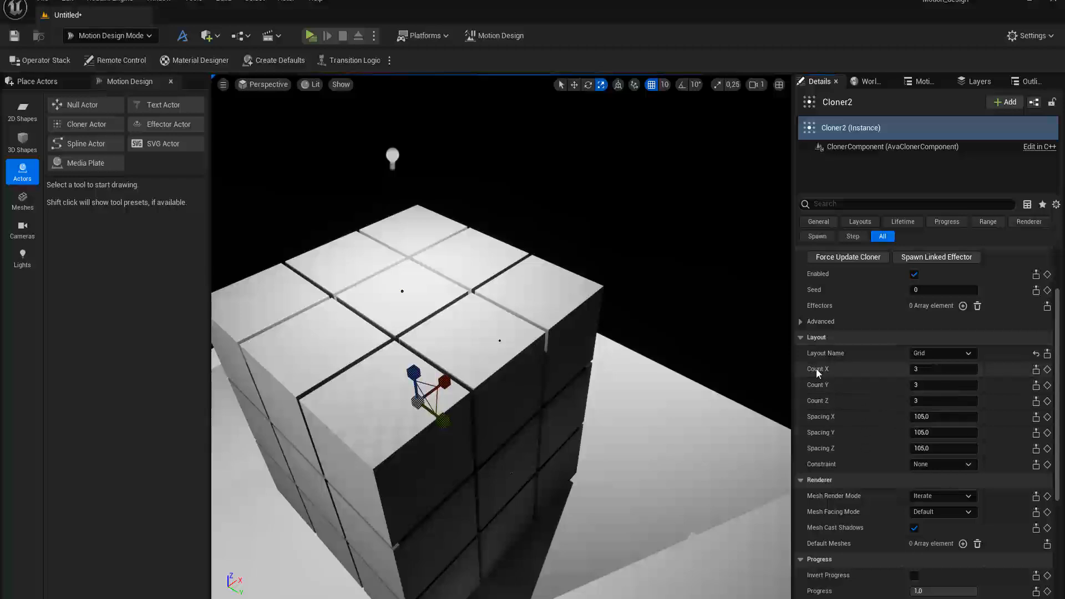
Try the Line and Circle layouts on the cloner, and return it to the Grid layout.
left_click(932, 355)
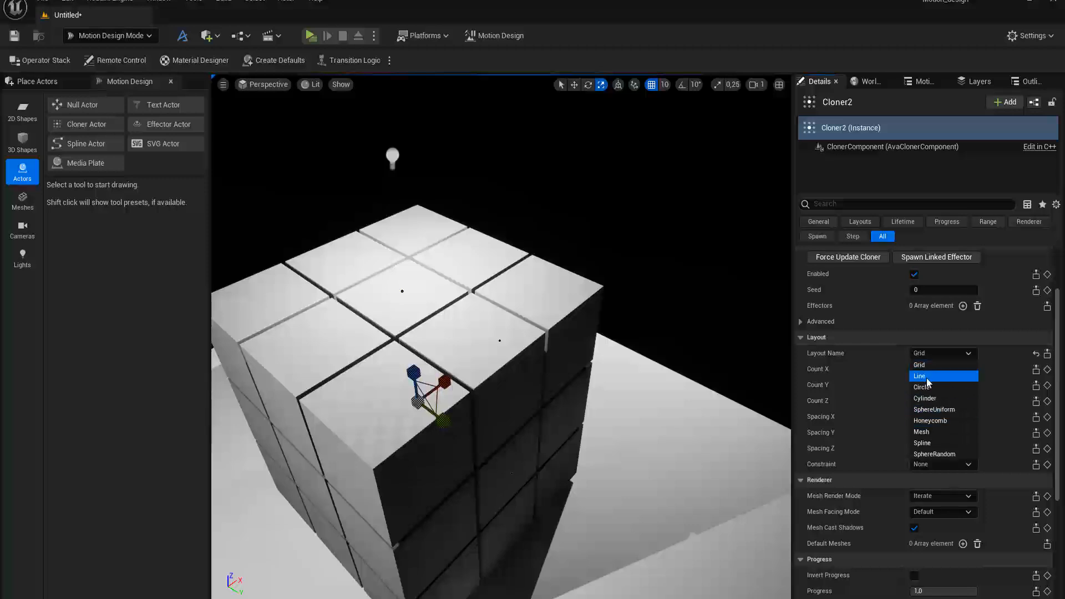
left_click(926, 377)
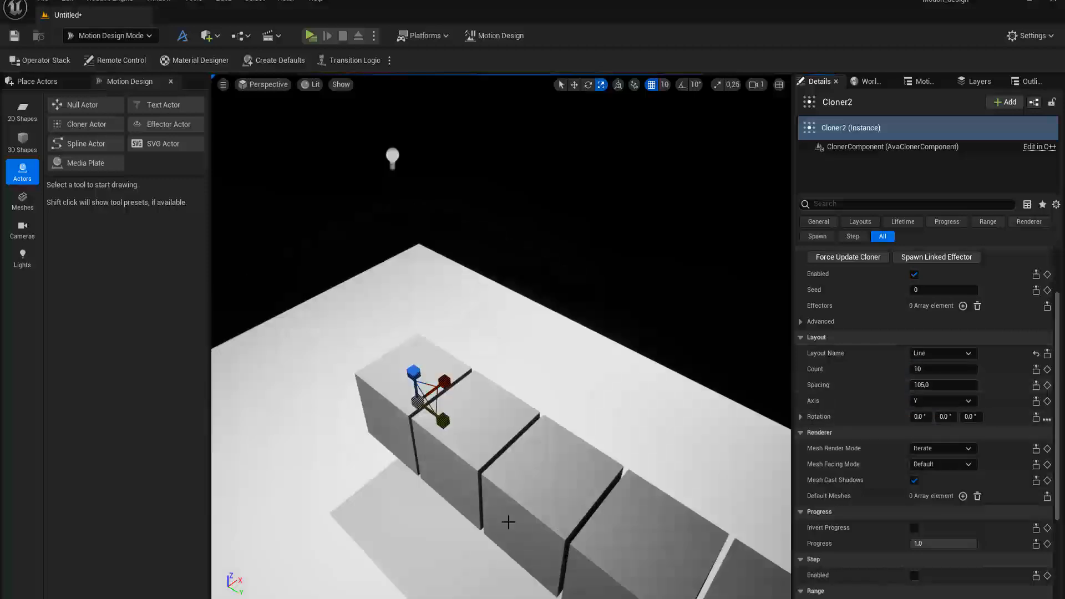
scroll(510, 522, "down", 4)
middle_click_drag(525, 524, 674, 585)
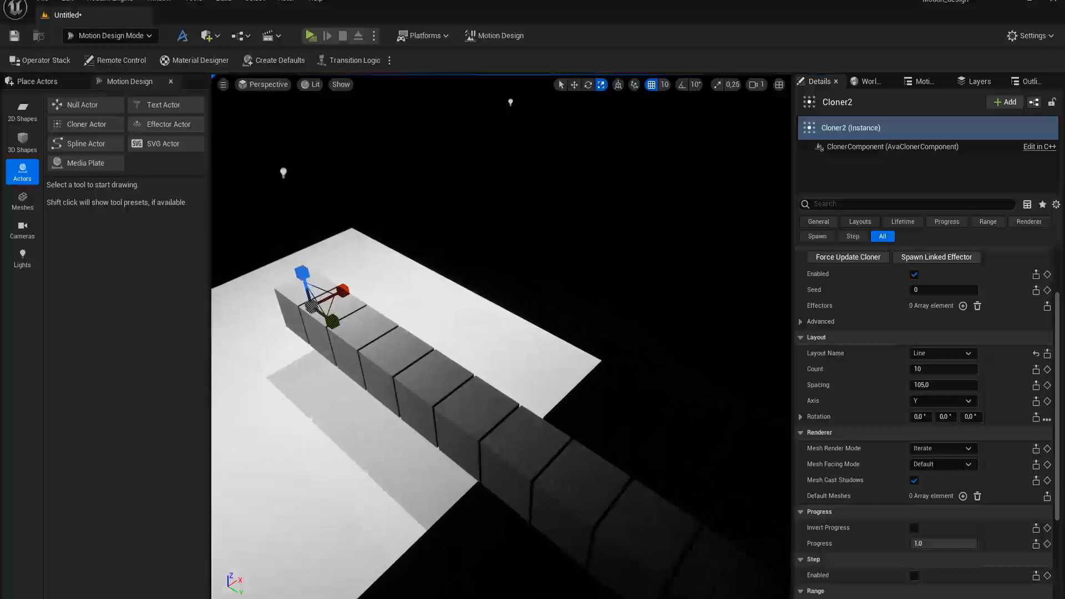
middle_click_drag(460, 388, 610, 455)
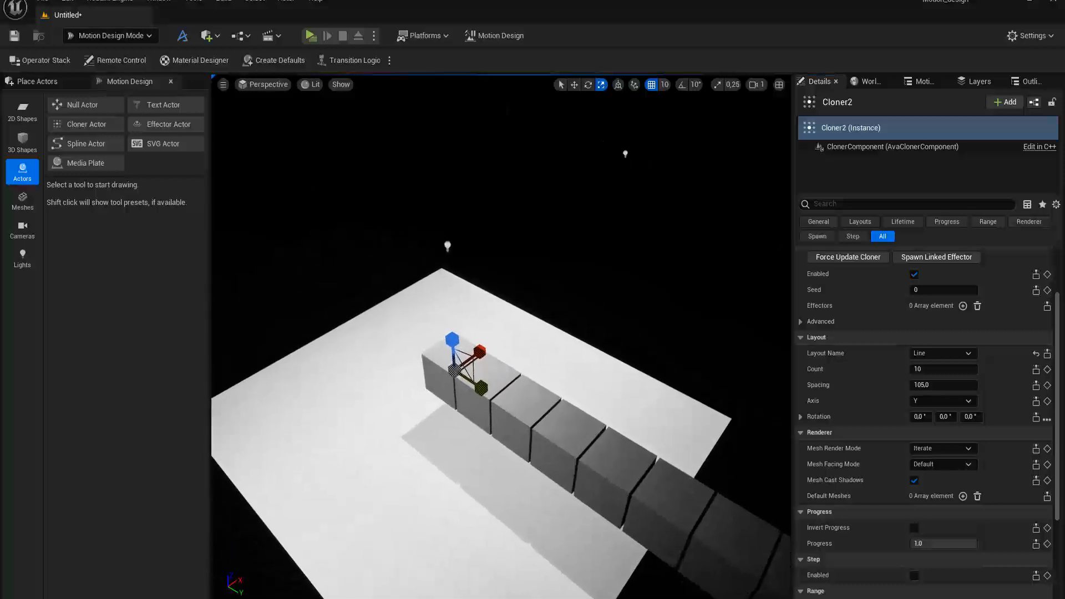
left_click(928, 355)
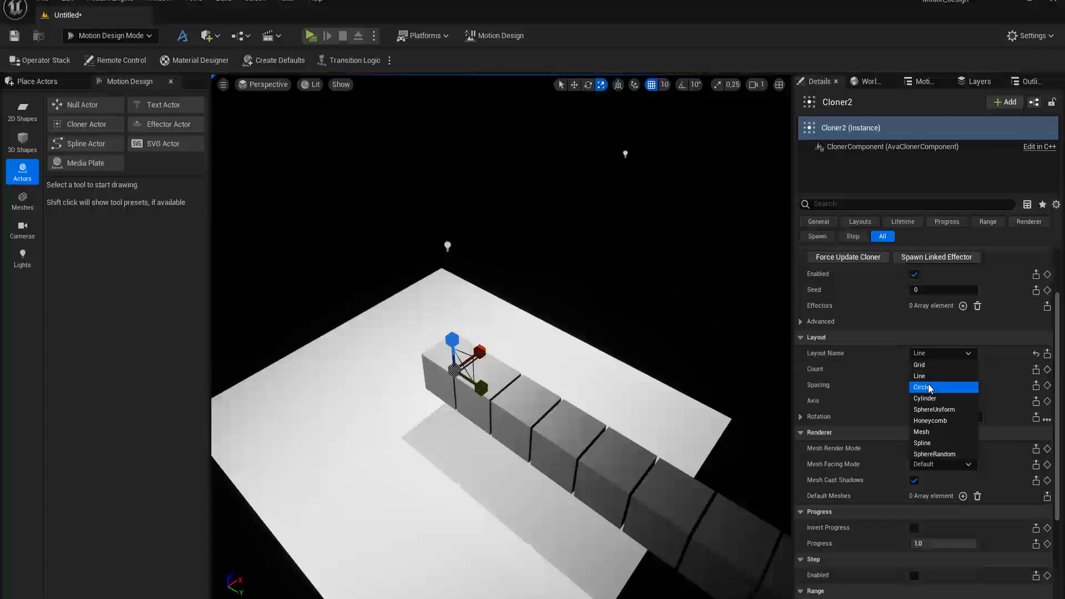
left_click(928, 385)
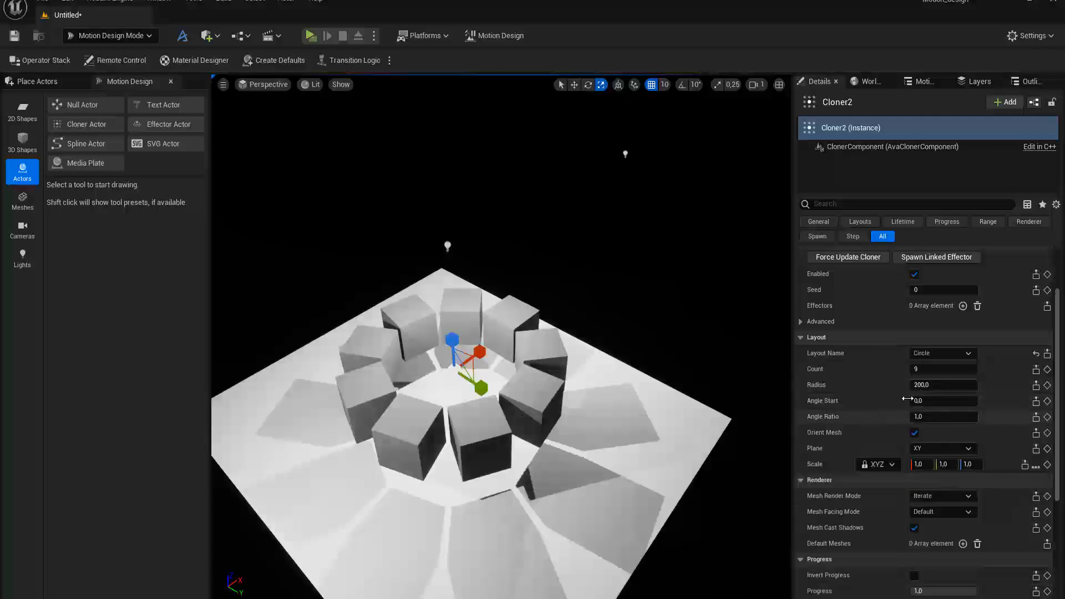
left_click(941, 354)
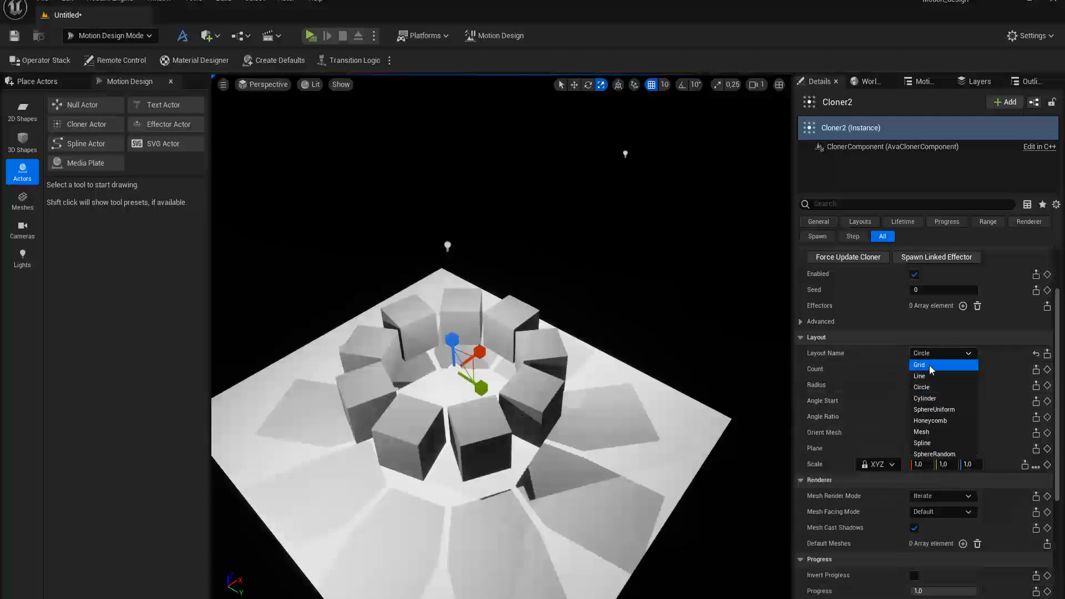
left_click(931, 366)
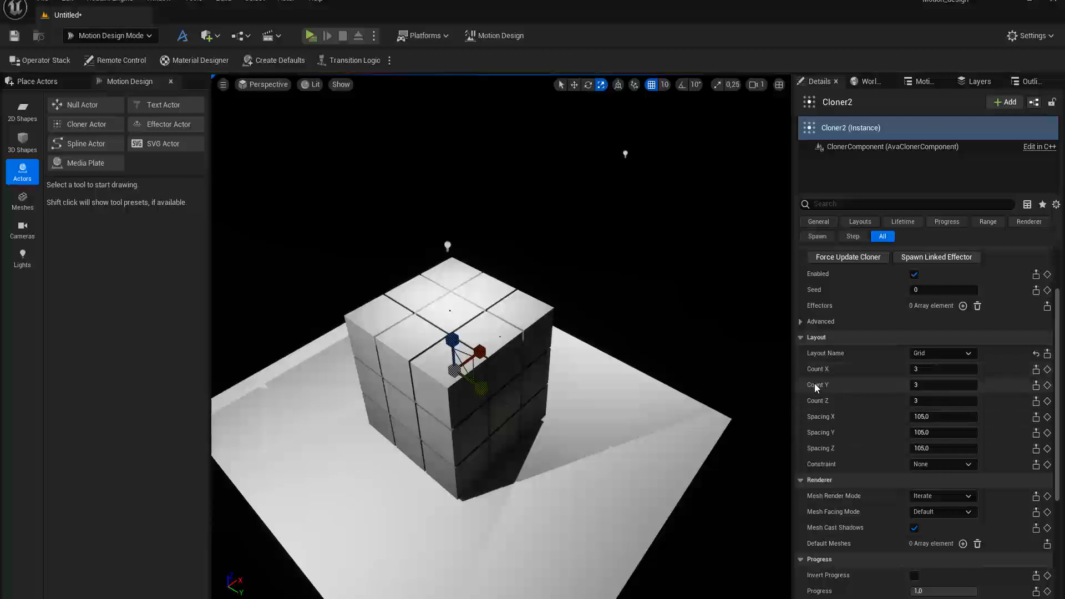
Set the grid's Z count to 0 to flatten the cloner to a single layer of cubes.
left_click(921, 401)
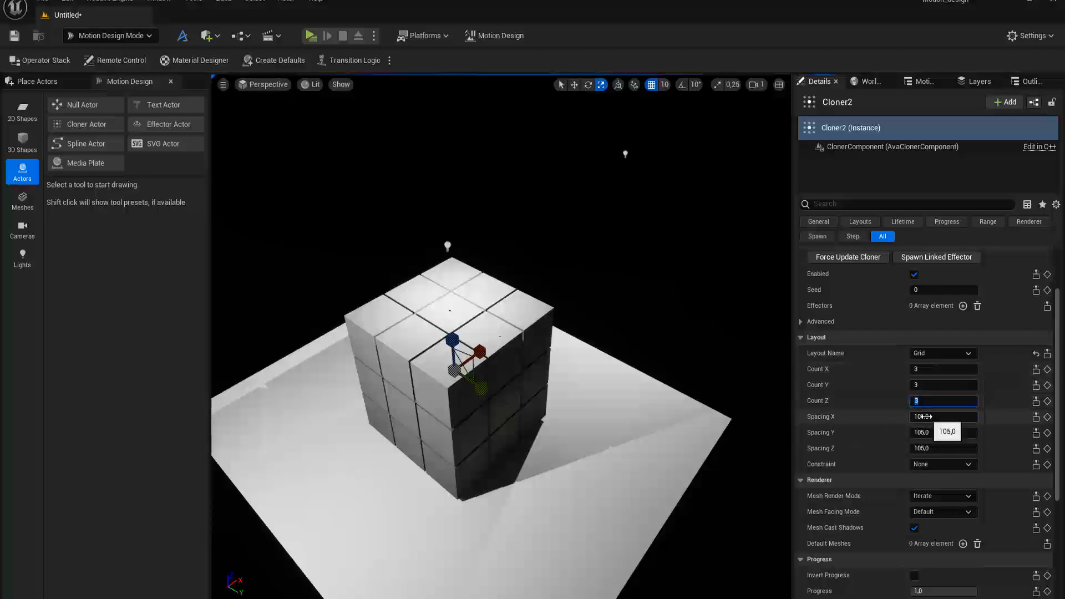
type("0")
key("Return")
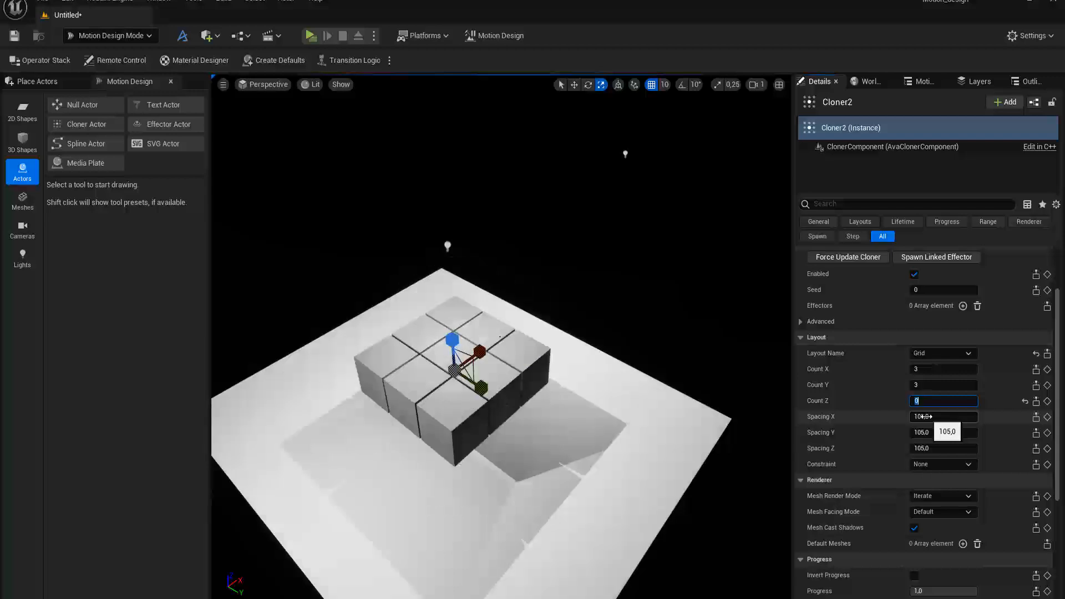
Set the cloner grid's Y count to 6 and its X count to 6.
mouse_move(499, 333)
left_mouse_down("alt")
mouse_move(525, 383)
mouse_move(516, 297)
mouse_move(511, 336)
left_mouse_up("alt")
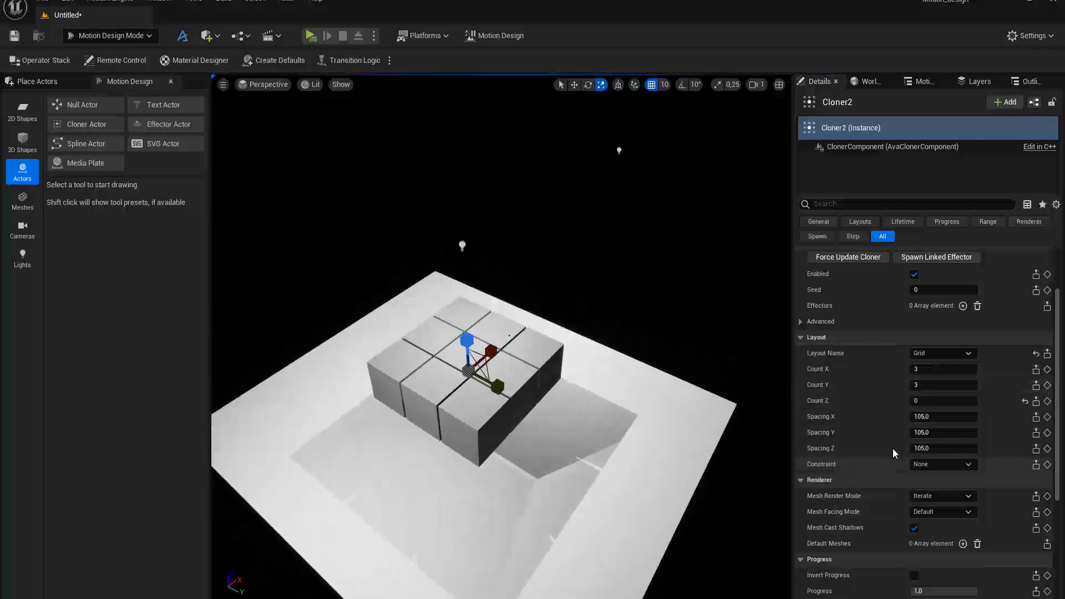
left_click(928, 385)
type("6")
key("shift+Tab")
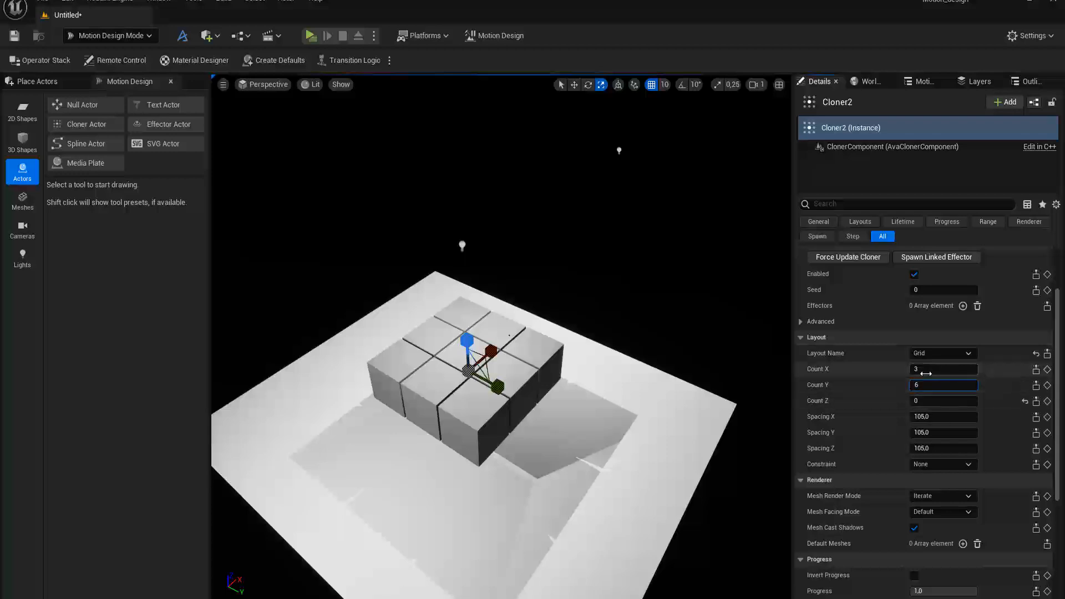
type("8")
key("Return")
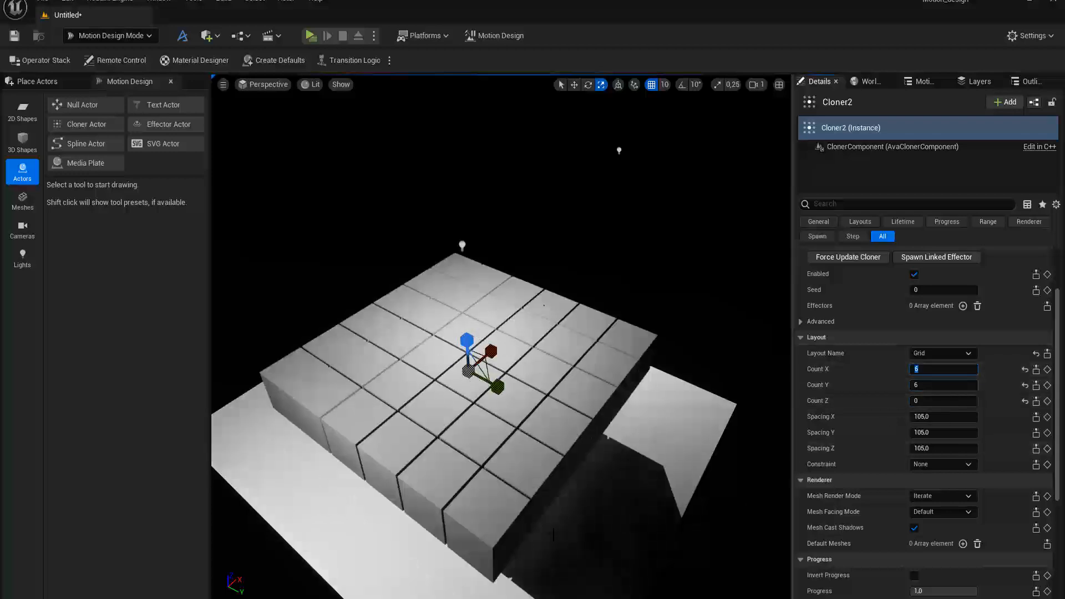
Clear the selection and bring up the Motion Design outliner listing the cloner and its cube.
left_click_drag(616, 355, 577, 394, "alt")
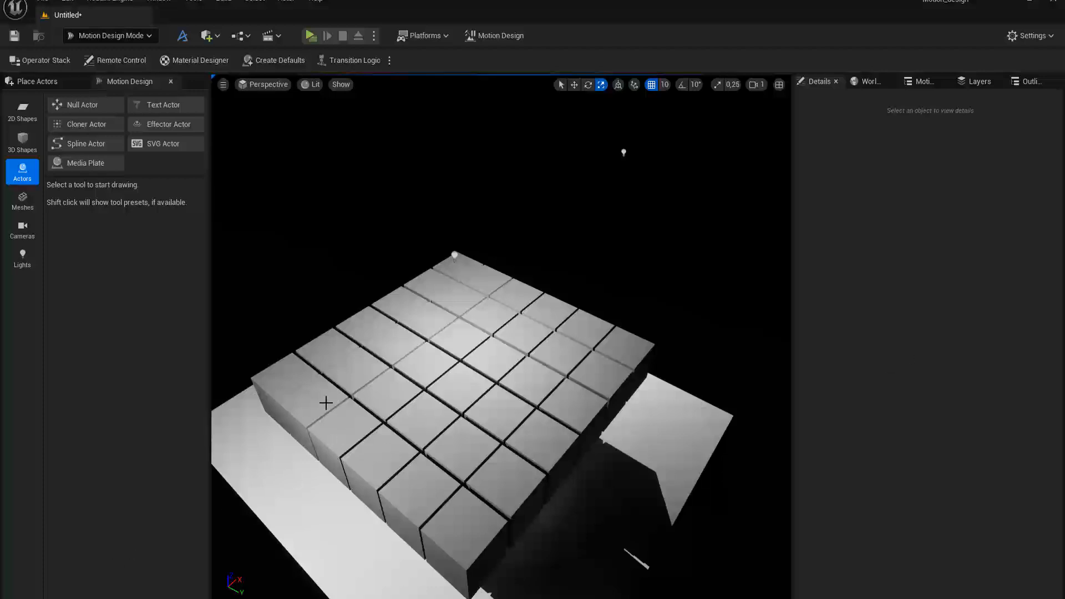
left_click(983, 83)
left_click(916, 82)
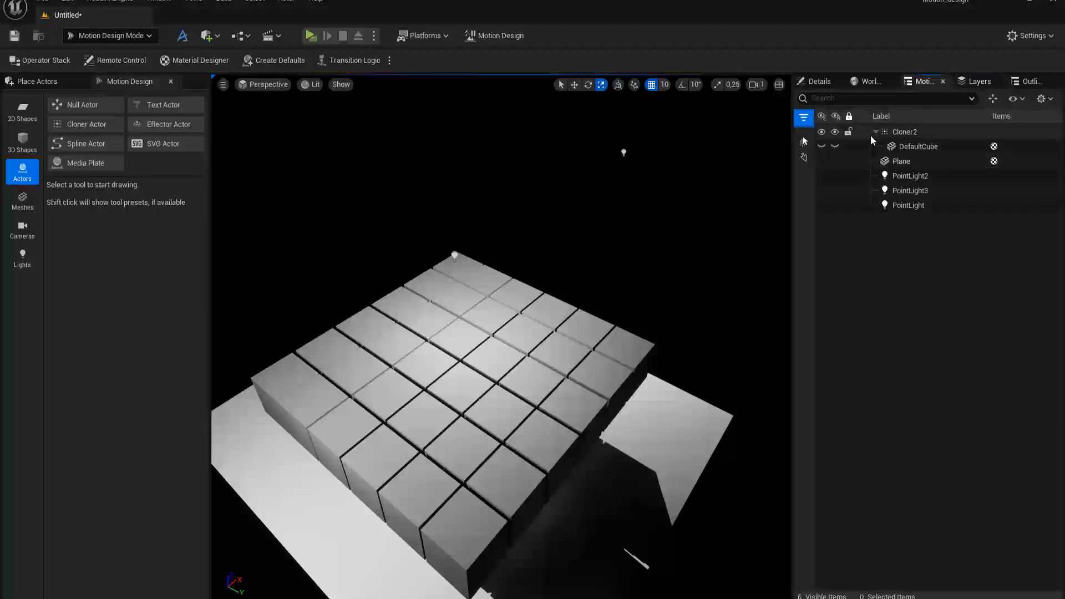
Try placing the SM_Barrel_05_Opened mesh beside the cube grid, raise it above the floor, and delete it.
key("ctrl+space")
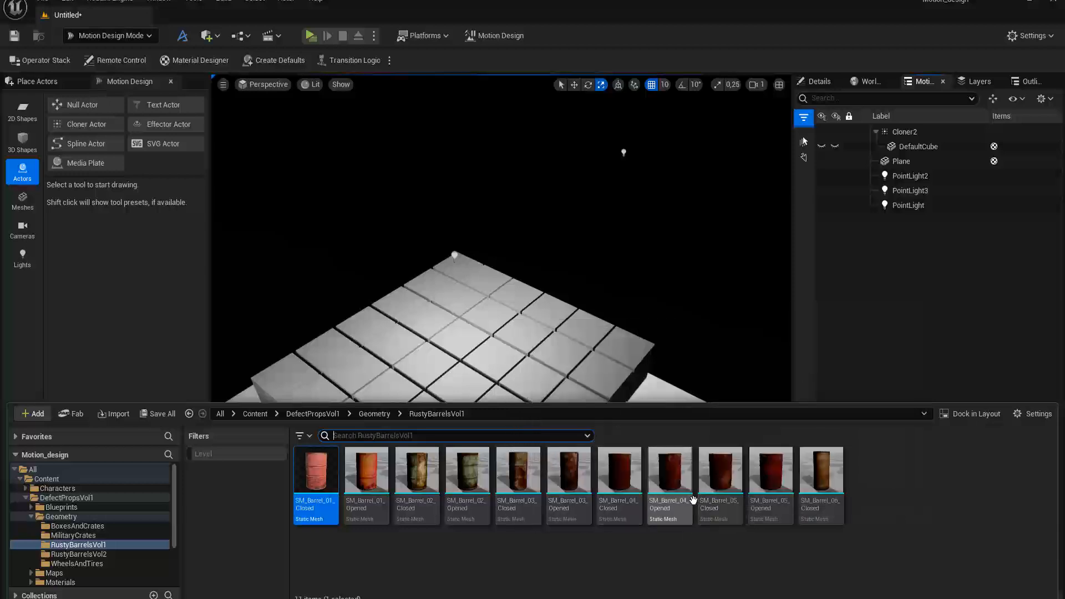
left_click_drag(774, 477, 673, 423)
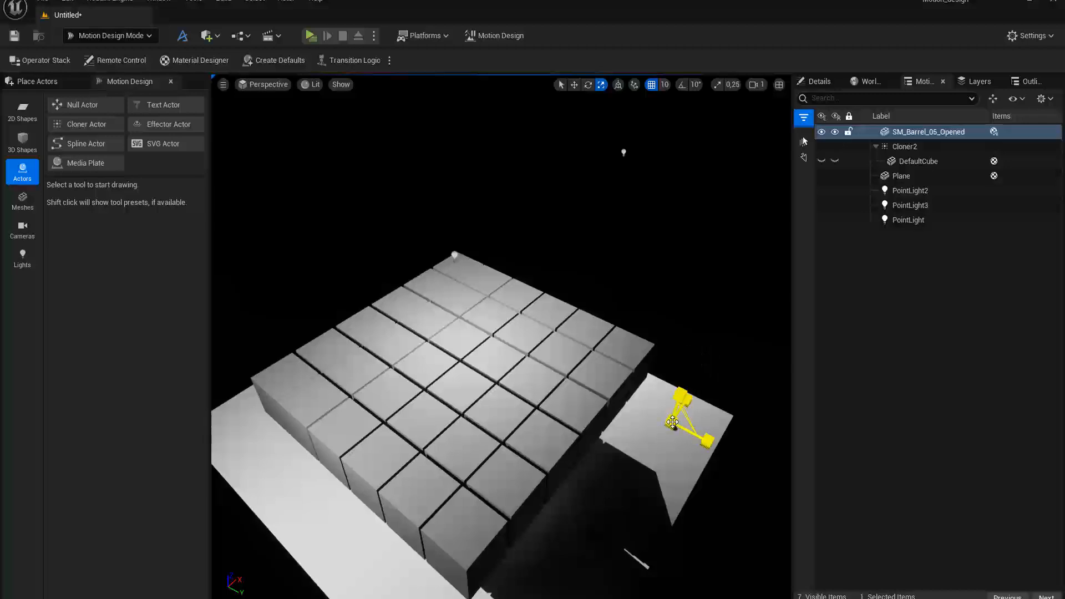
key("w")
left_click_drag(679, 382, 686, 324)
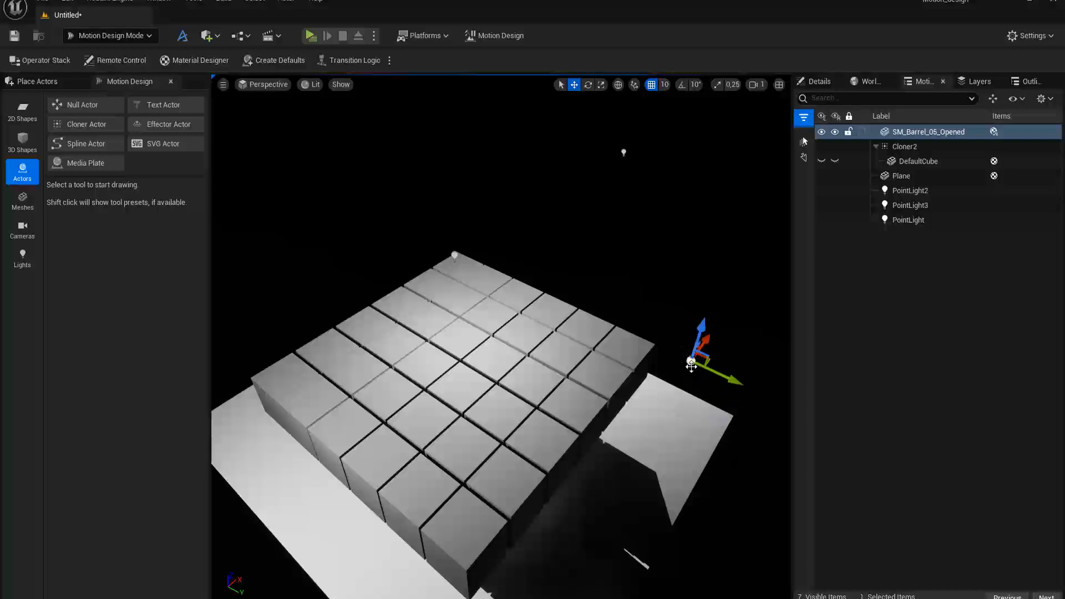
key("Delete")
Add the SM_Barrel_01_Closed mesh from RustyBarrelsVol1 to the level and parent it to Cloner2.
key("ctrl+space")
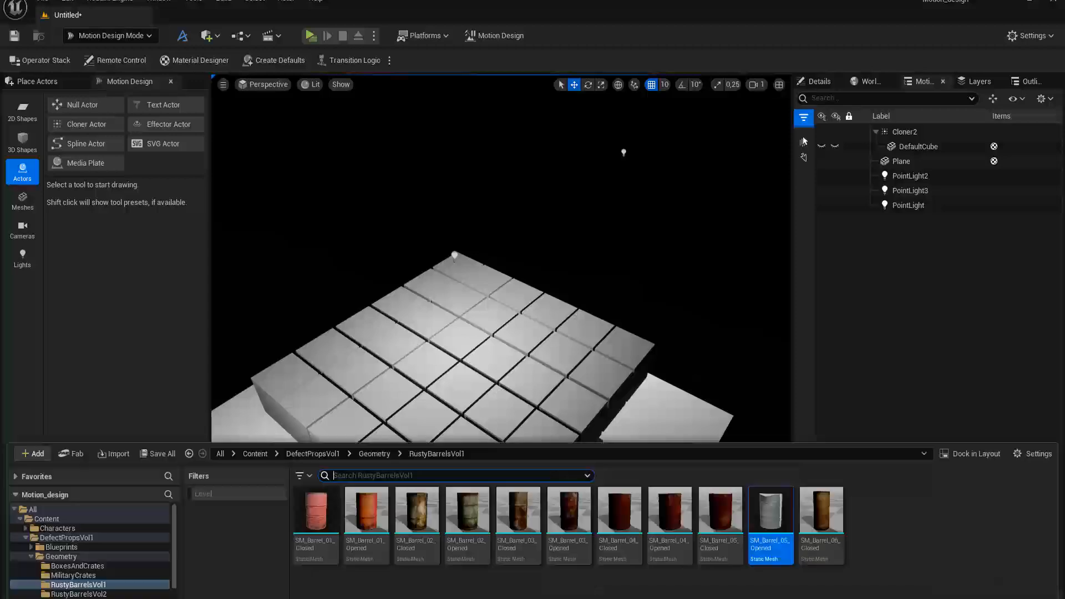
left_click_drag(316, 471, 680, 333)
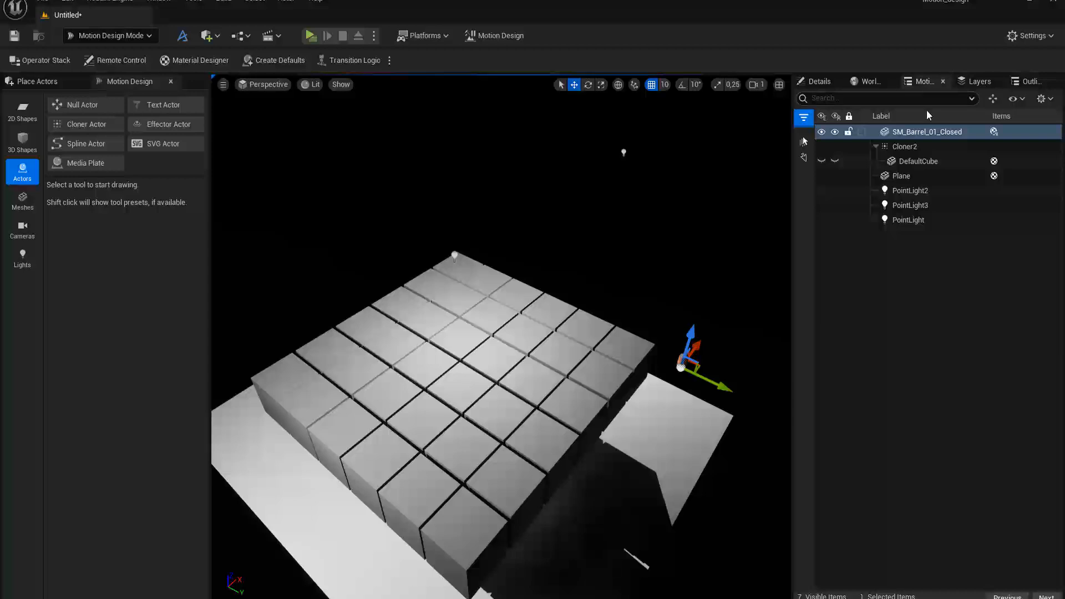
left_click_drag(914, 135, 913, 145)
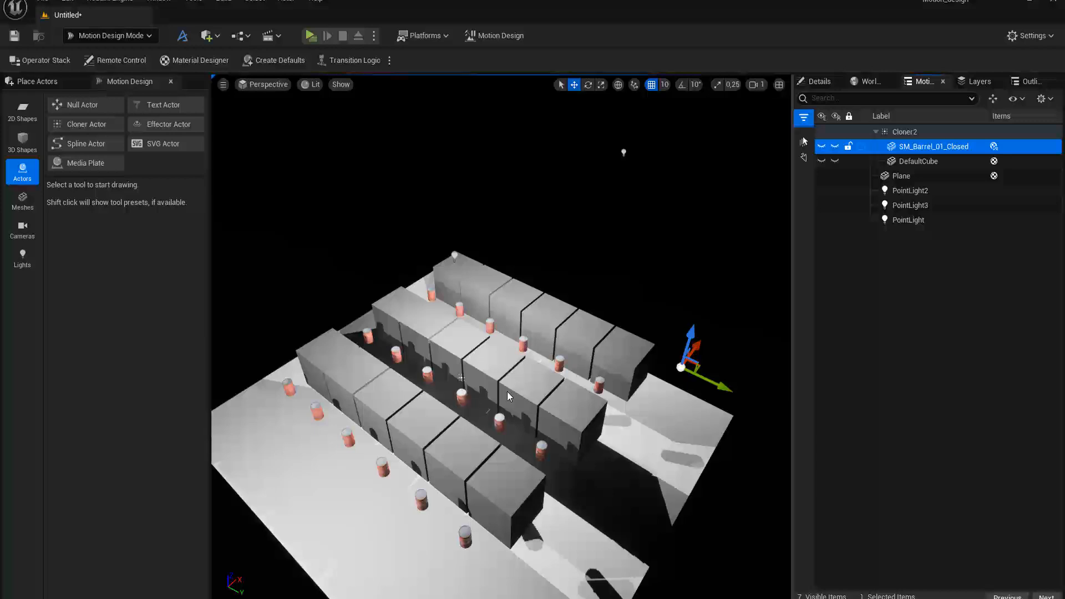
Delete the DefaultCube child from Cloner2 so only the barrel is cloned.
left_click(917, 164)
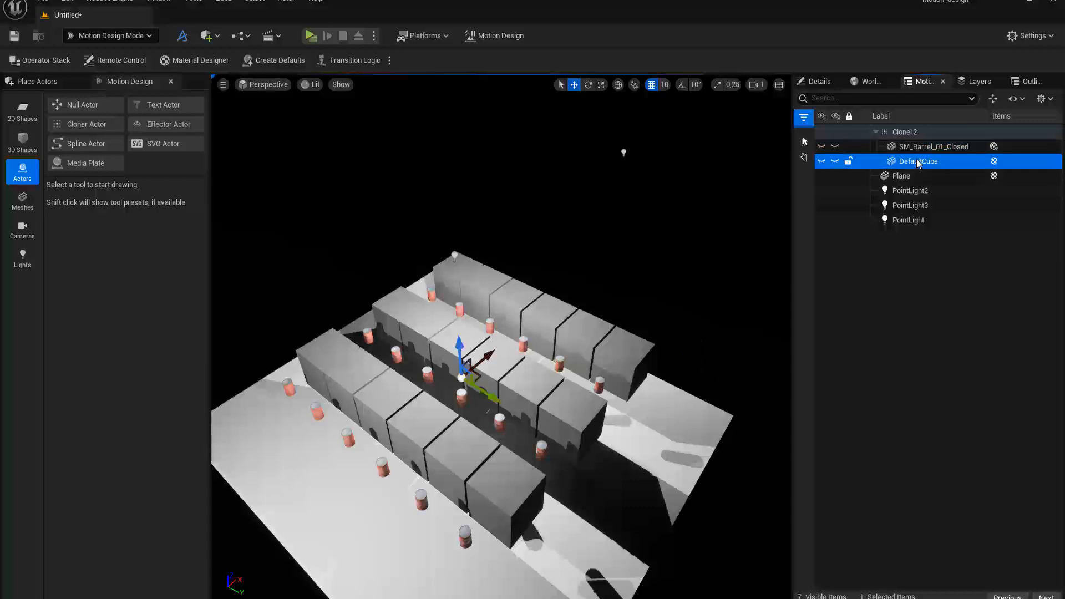
left_click(917, 164)
key("Delete")
left_click(894, 164)
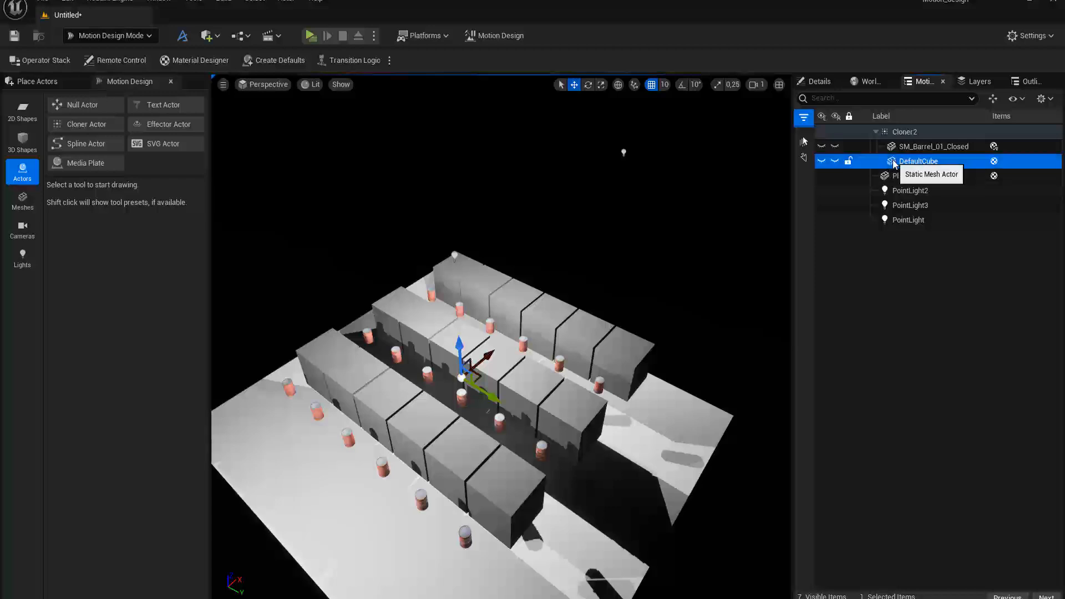
key("Delete")
left_click(570, 354)
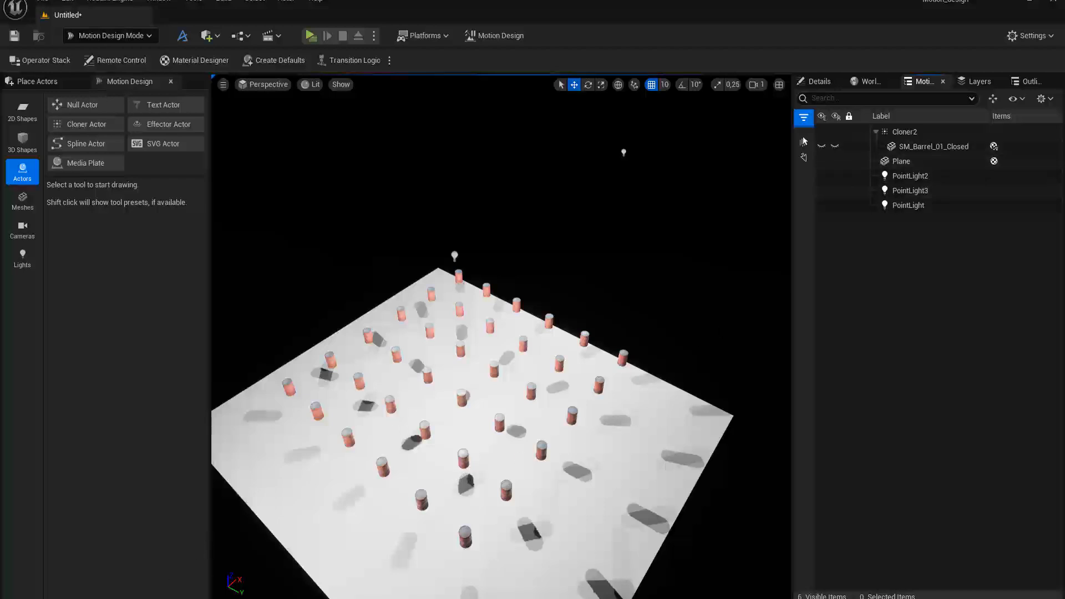
Add the SM_Barrel_02_Opened mesh to the level and parent it to Cloner2 alongside the first barrel.
key("ctrl+space")
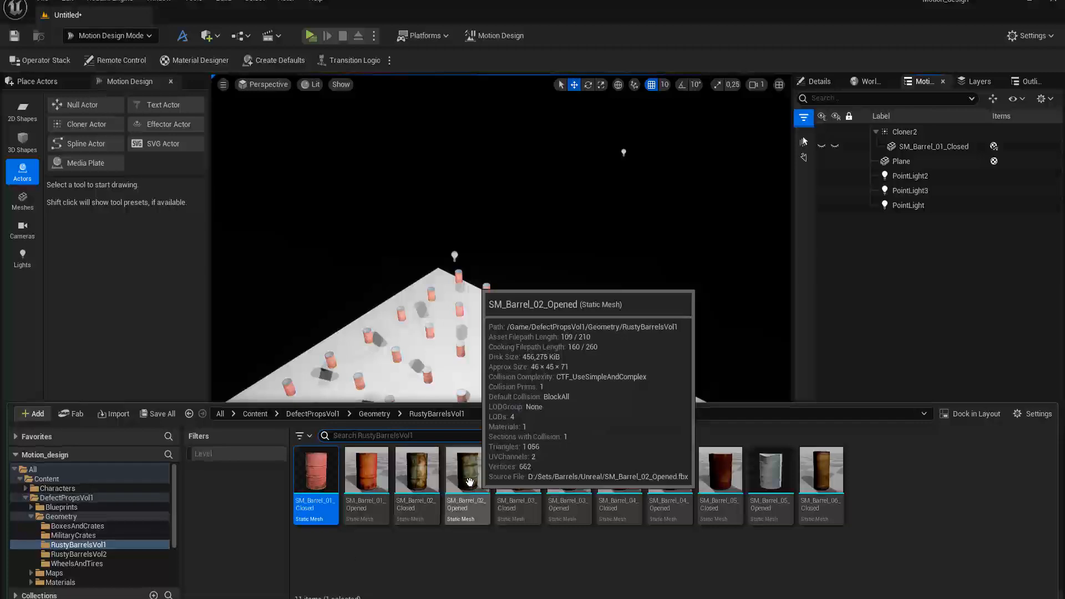
left_click_drag(466, 477, 656, 402)
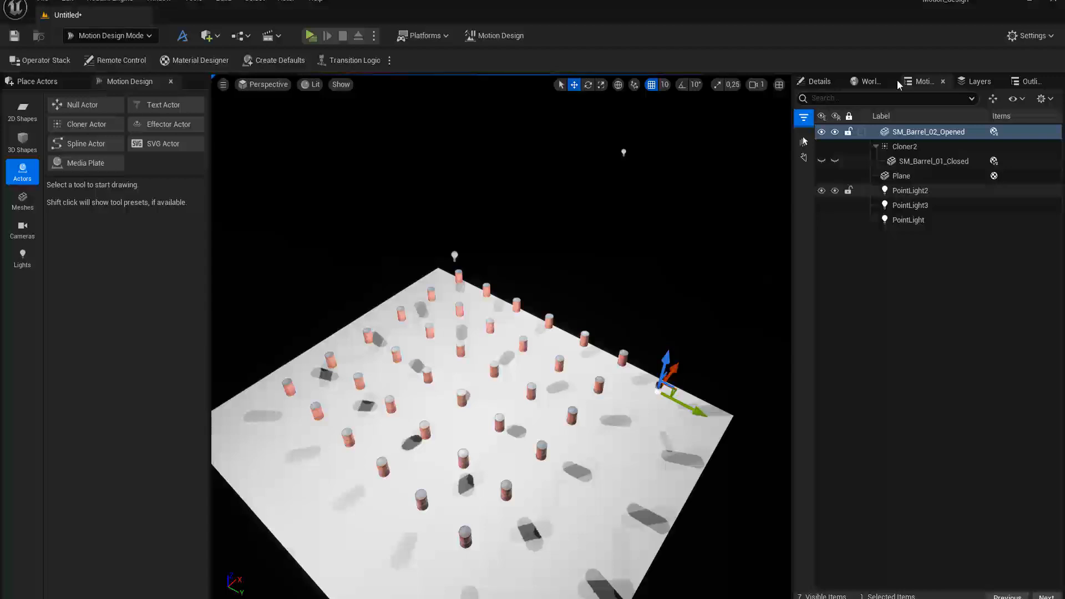
left_click_drag(911, 131, 910, 146)
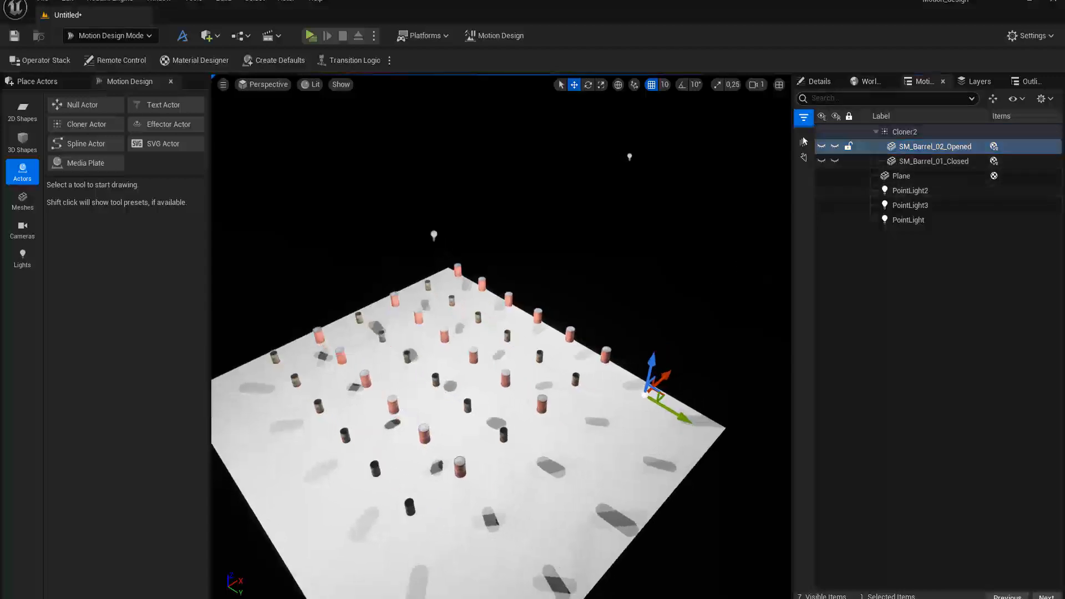
left_click_drag(541, 466, 574, 460, "alt")
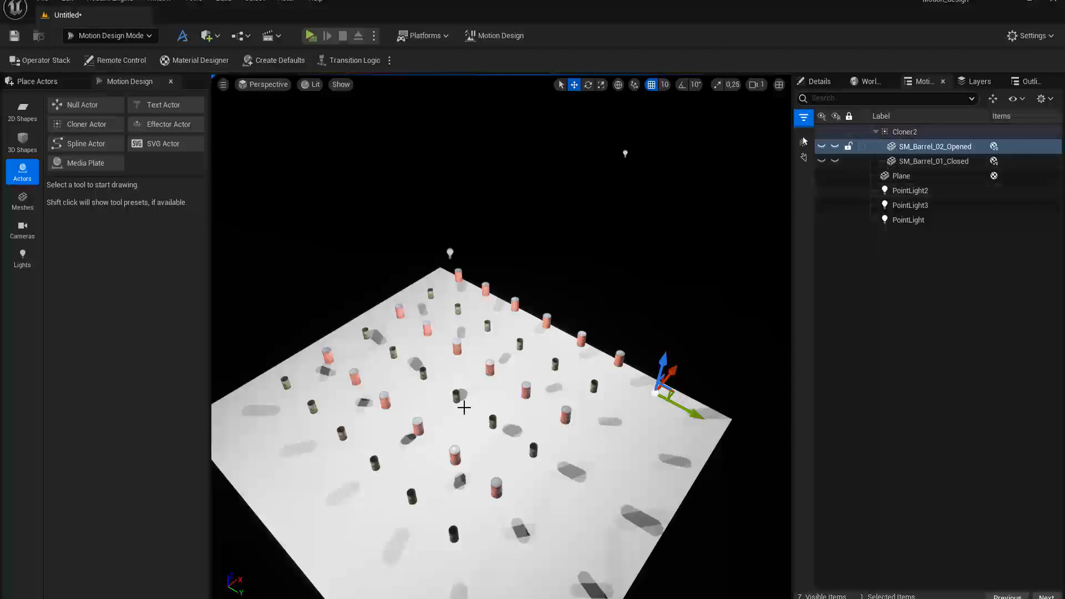
Select Cloner2 and examine its grid count and spacing settings.
left_click(821, 83)
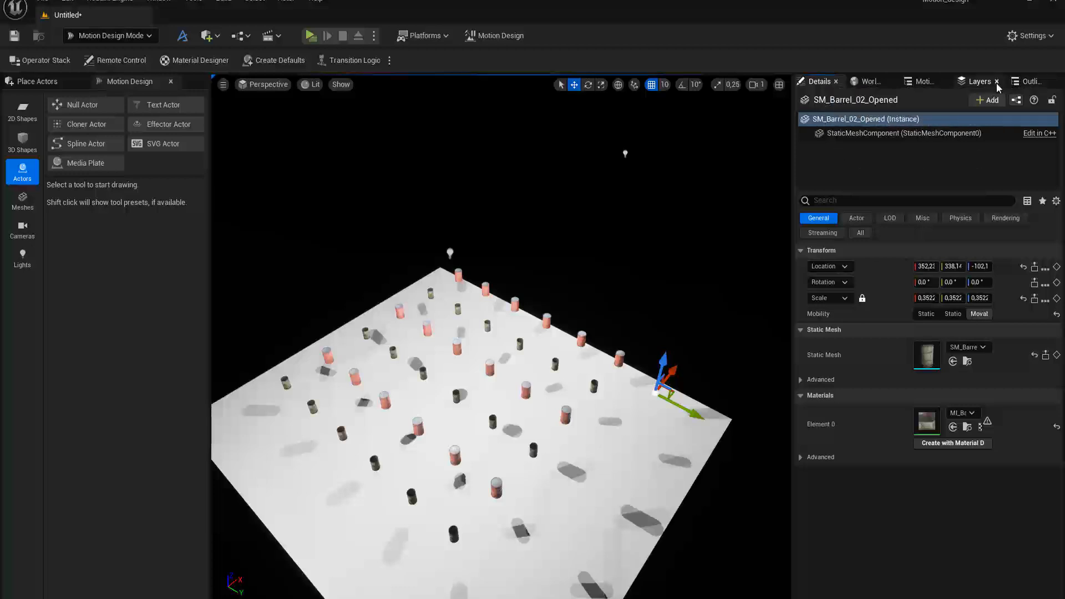
left_click(921, 82)
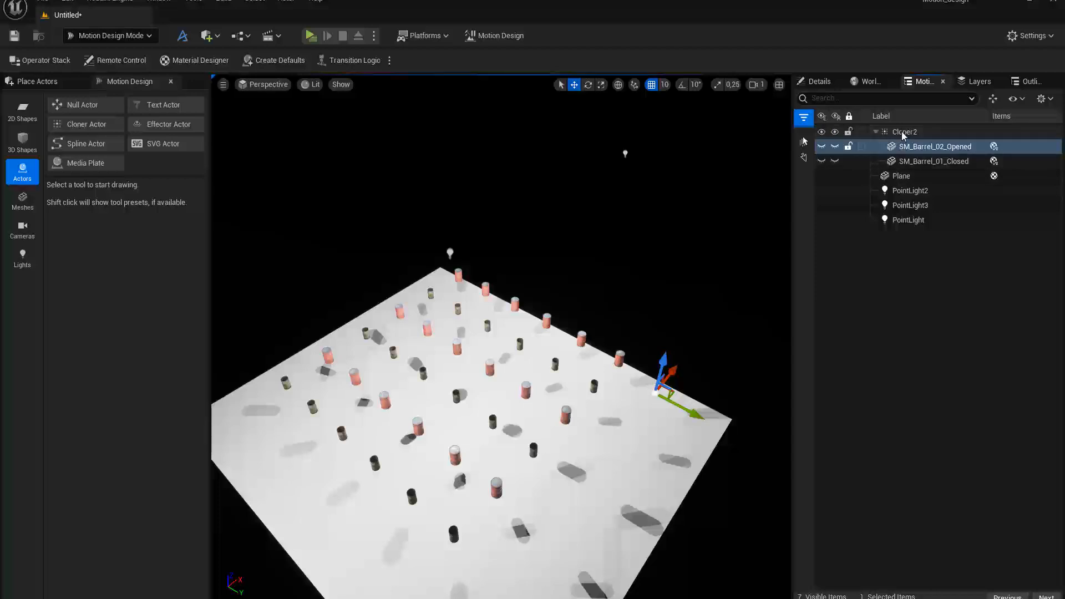
left_click(904, 132)
left_click(820, 82)
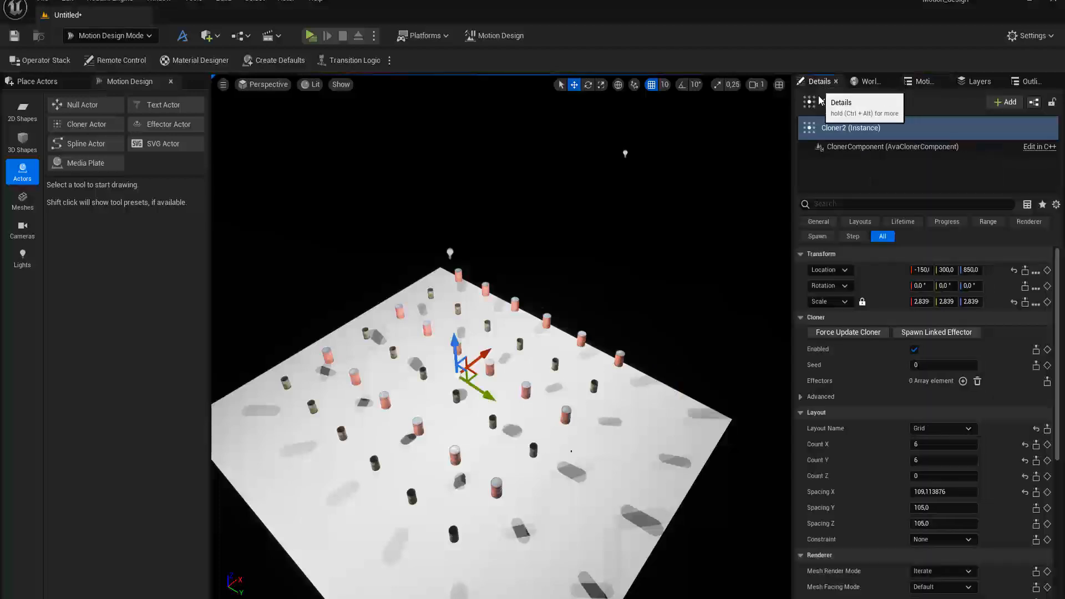
scroll(882, 445, "down", 2)
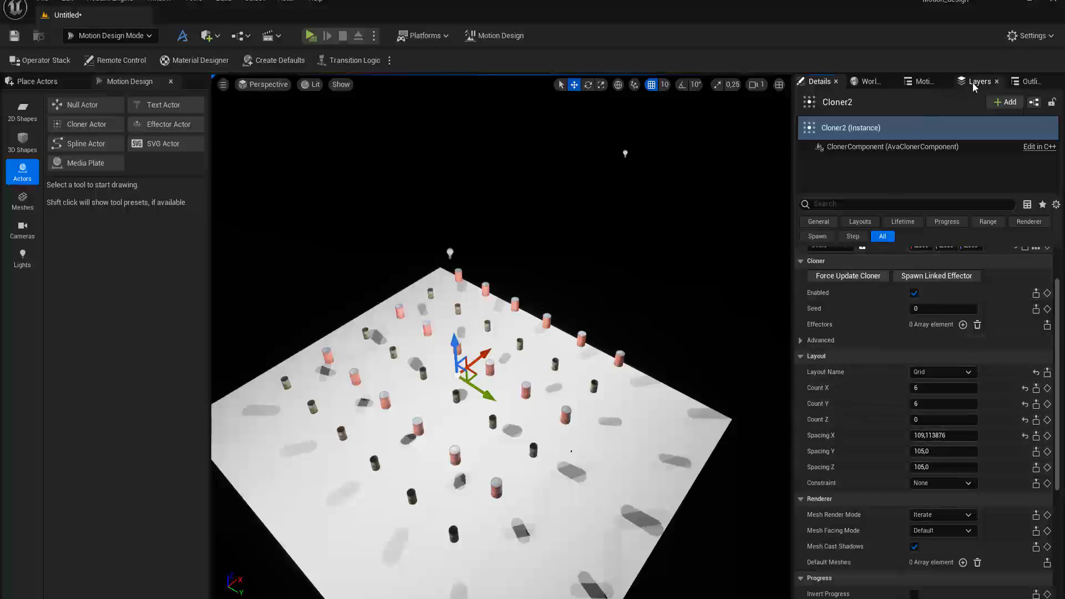
Try a uniform scale of 2 on SM_Barrel_01_Closed, and settle on a uniform scale of 1.2.
left_click(1033, 83)
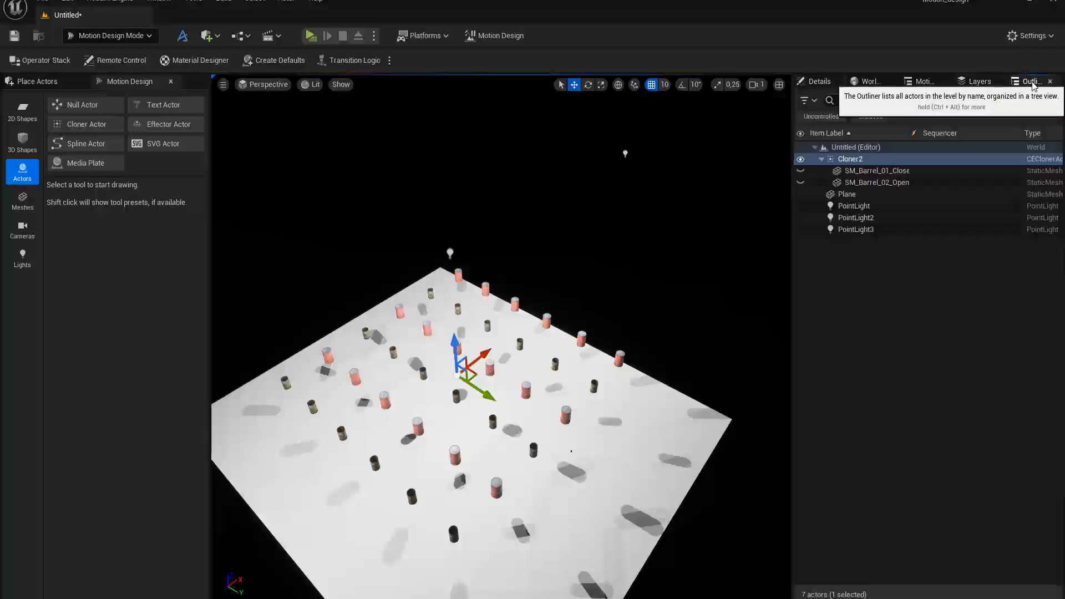
left_click(859, 172)
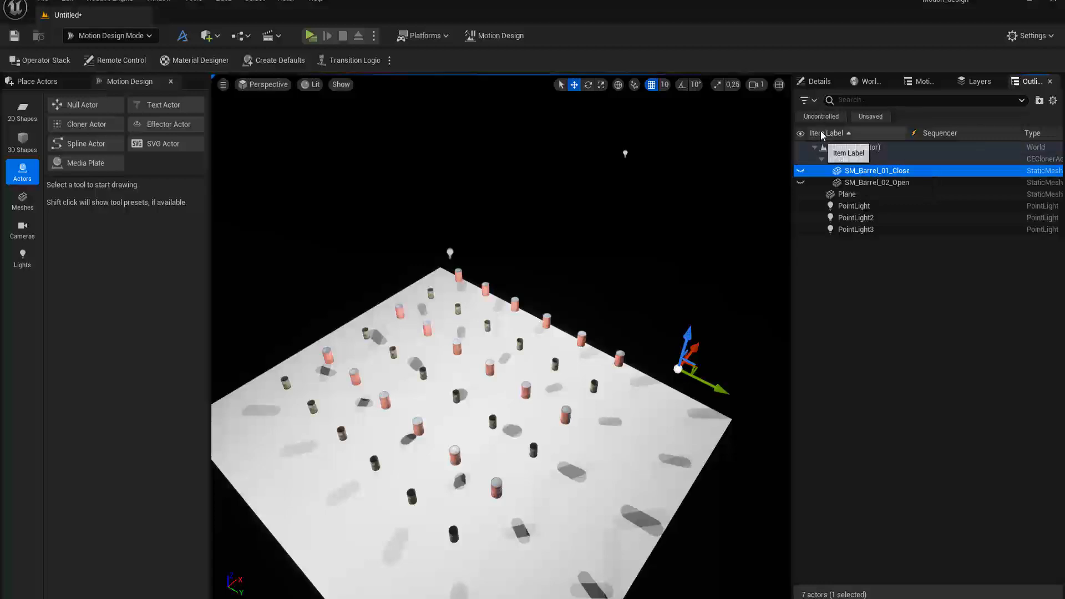
left_click(819, 86)
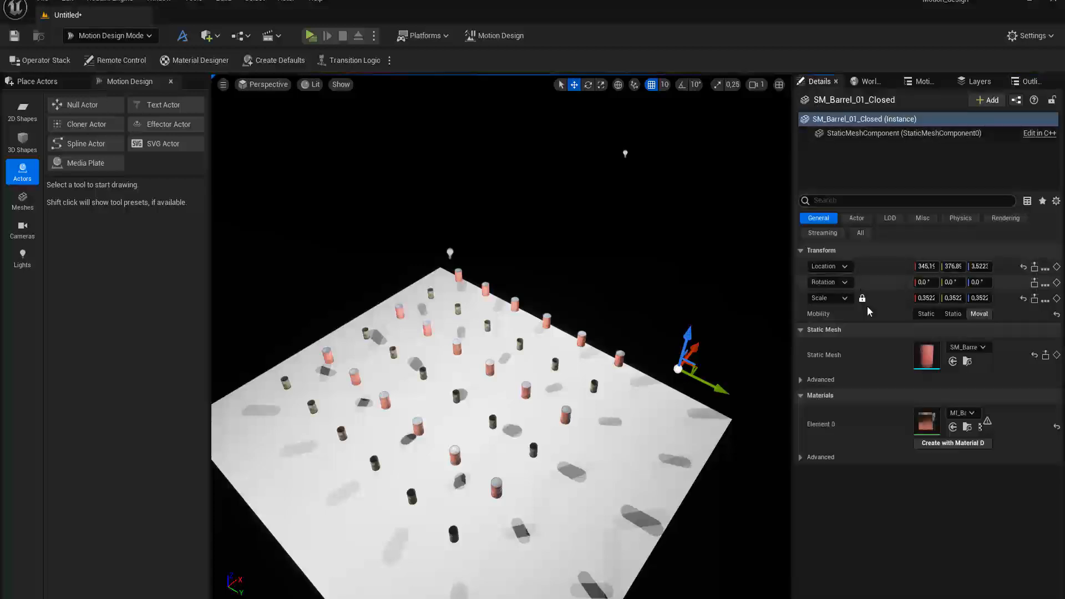
left_click(922, 298)
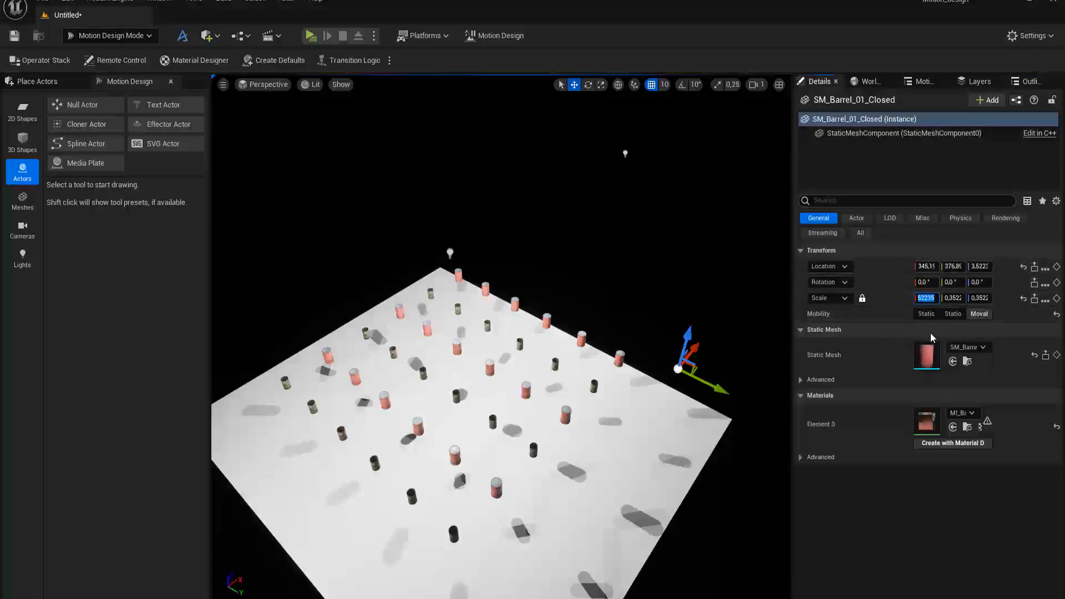
type("2")
key("Return")
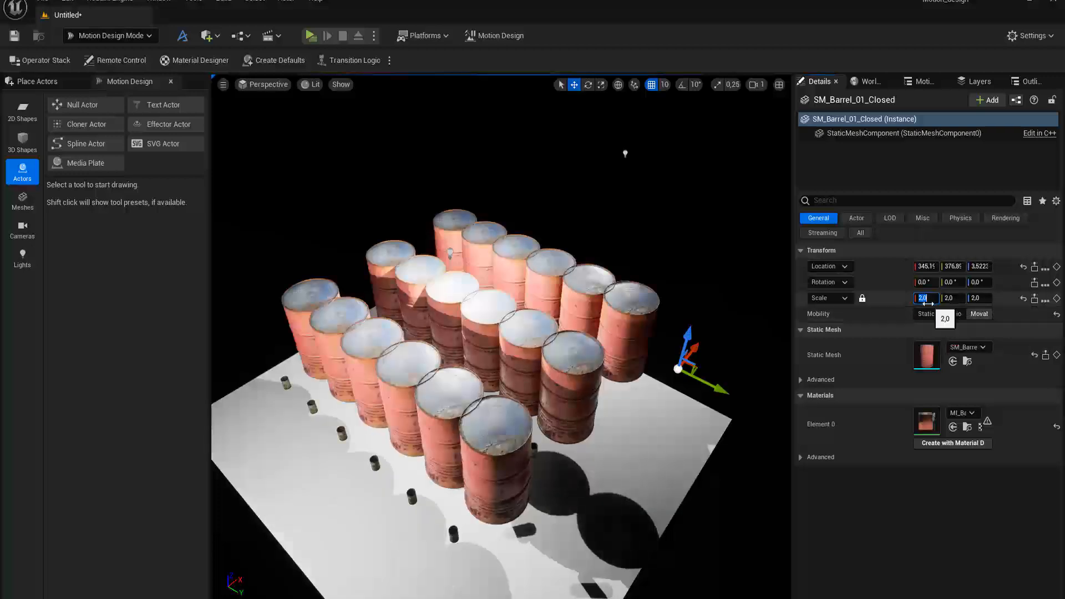
key("Return")
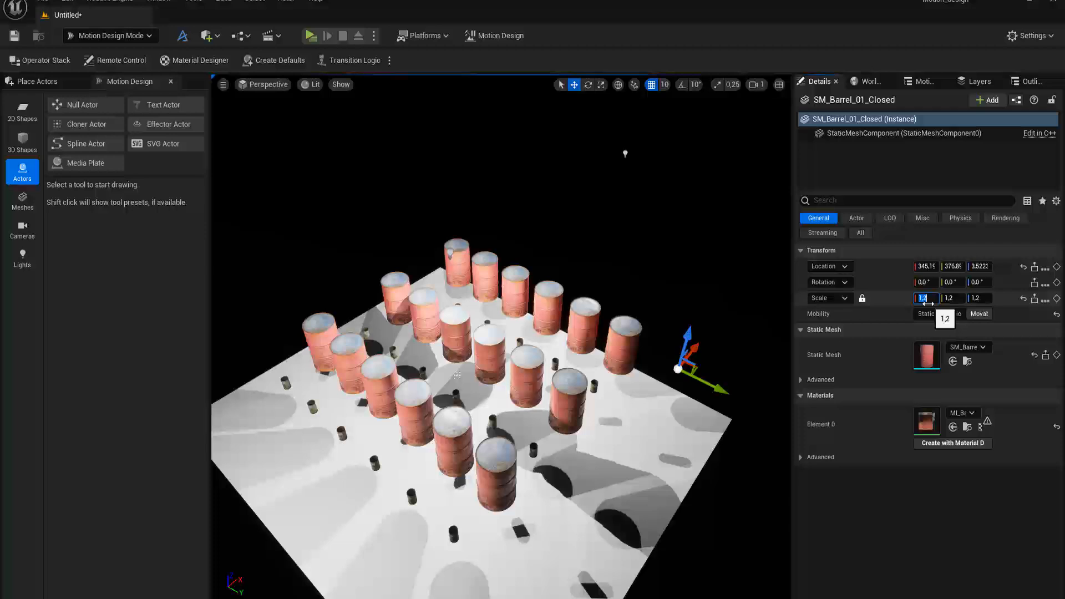
Set the uniform scale of SM_Barrel_02_Opened to 1.2 and reselect Cloner2.
left_click(1029, 82)
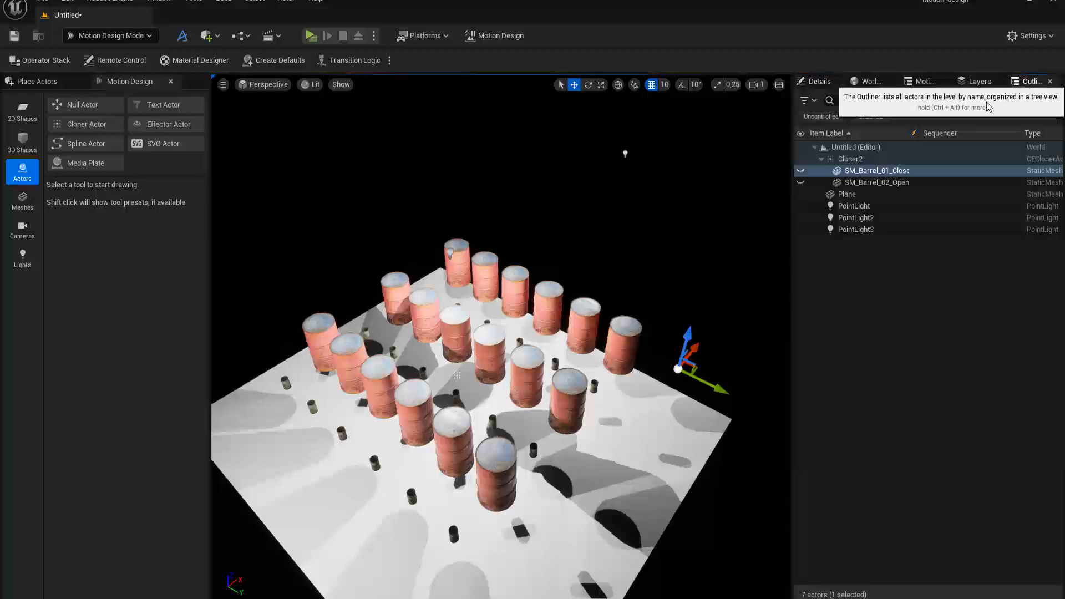
left_click(910, 183)
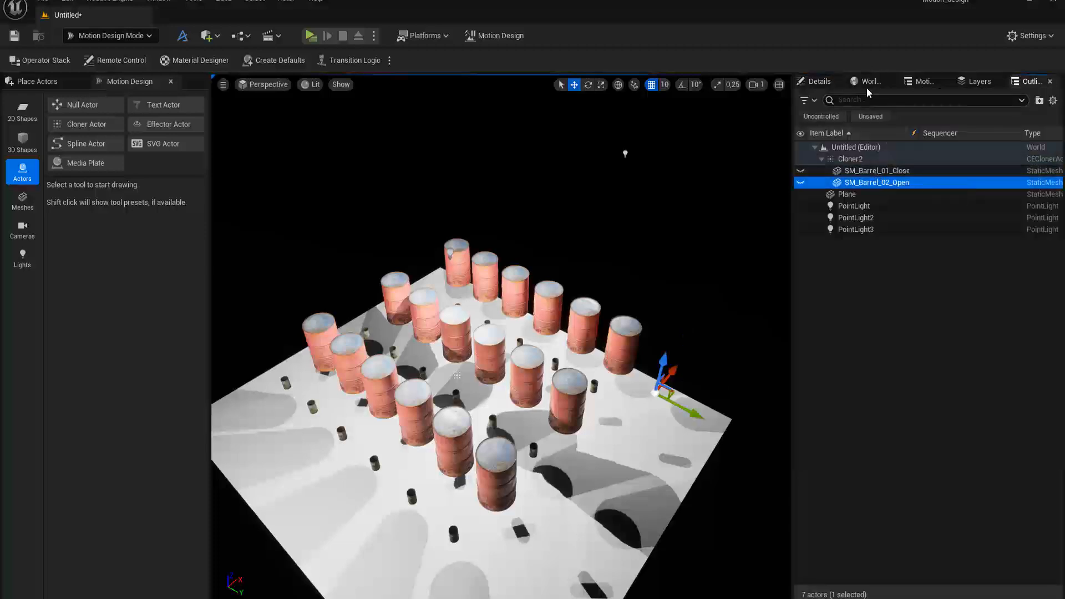
left_click(812, 83)
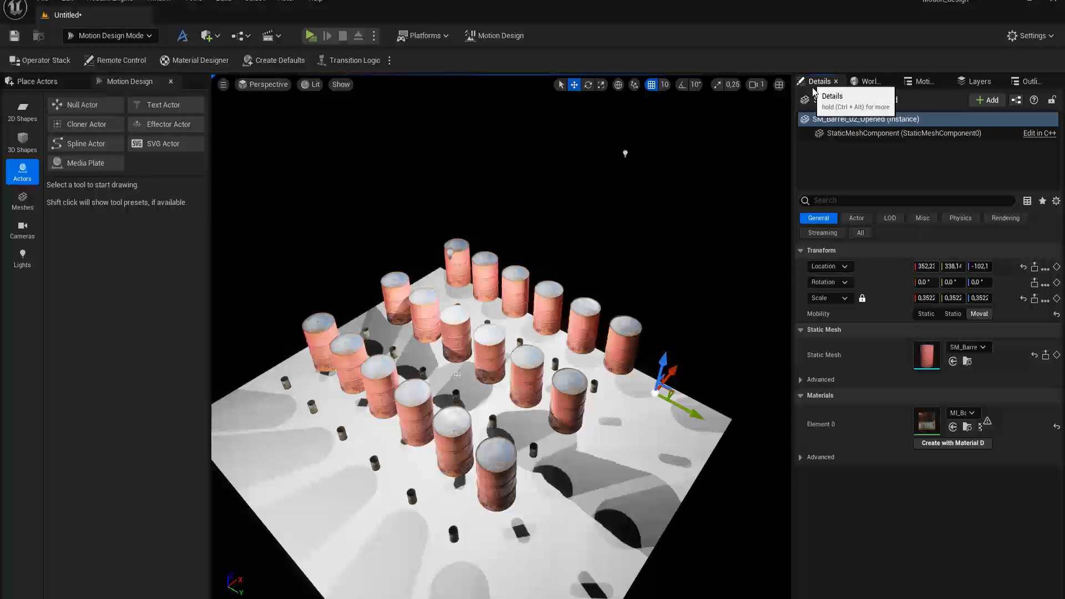
left_click(924, 298)
type("1,2")
key("Return")
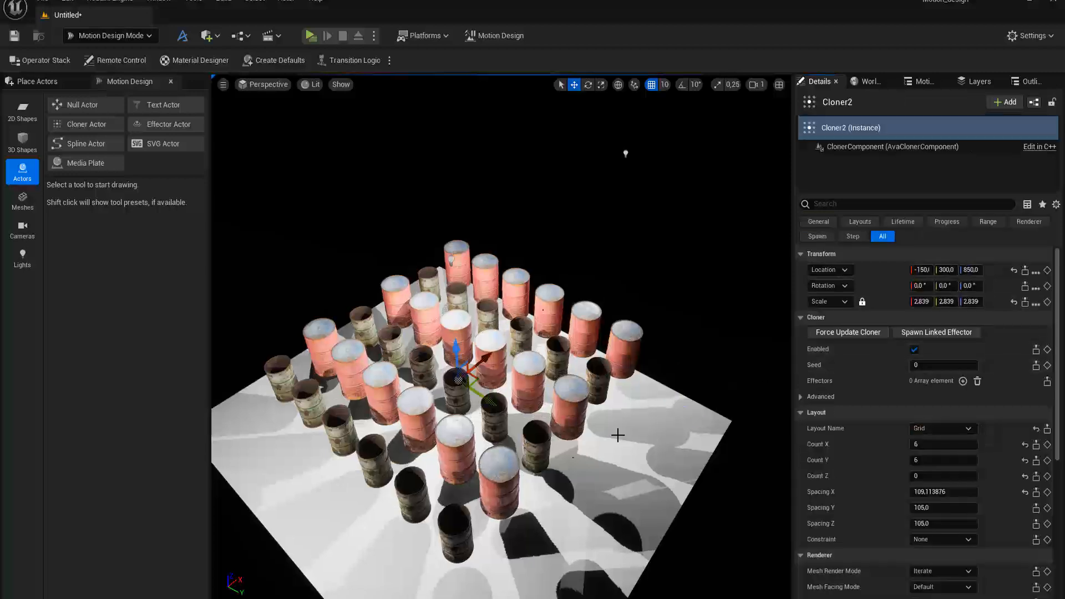
mouse_move(618, 435)
left_mouse_down("alt")
mouse_move(577, 424)
mouse_move(615, 434)
left_mouse_up("alt")
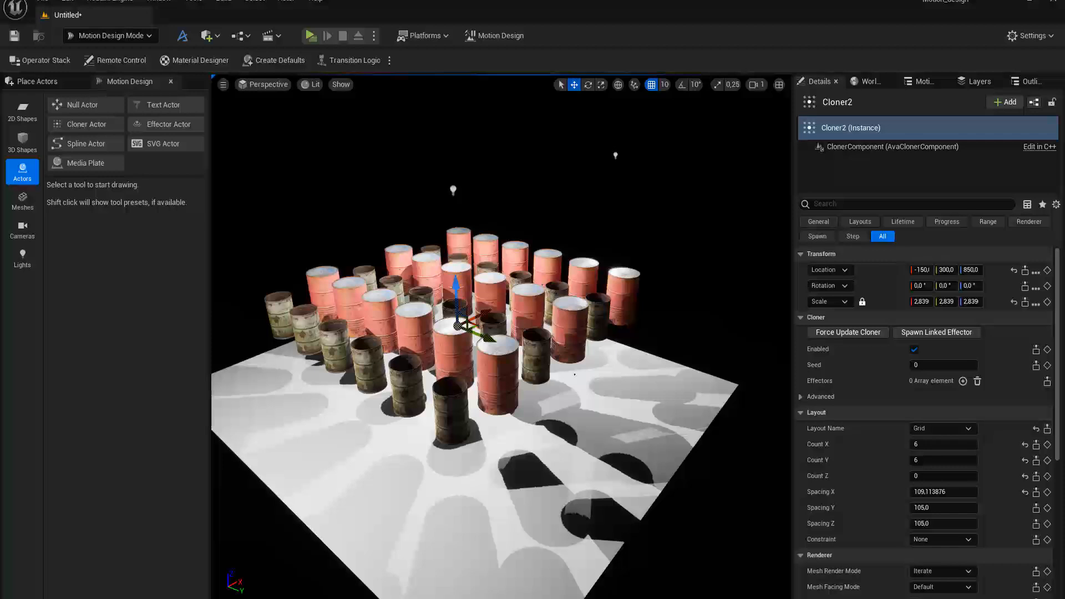
Open the Sequencer with a sequence and move its floating window down to uncover the barrels.
left_click_drag(505, 259, 286, 327)
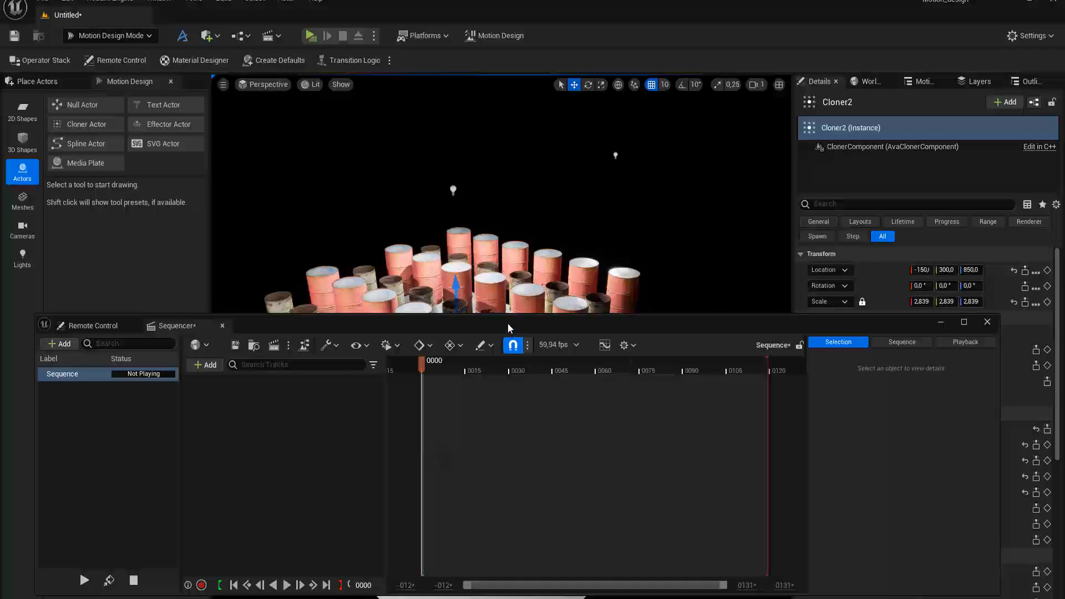
left_click_drag(508, 327, 491, 436)
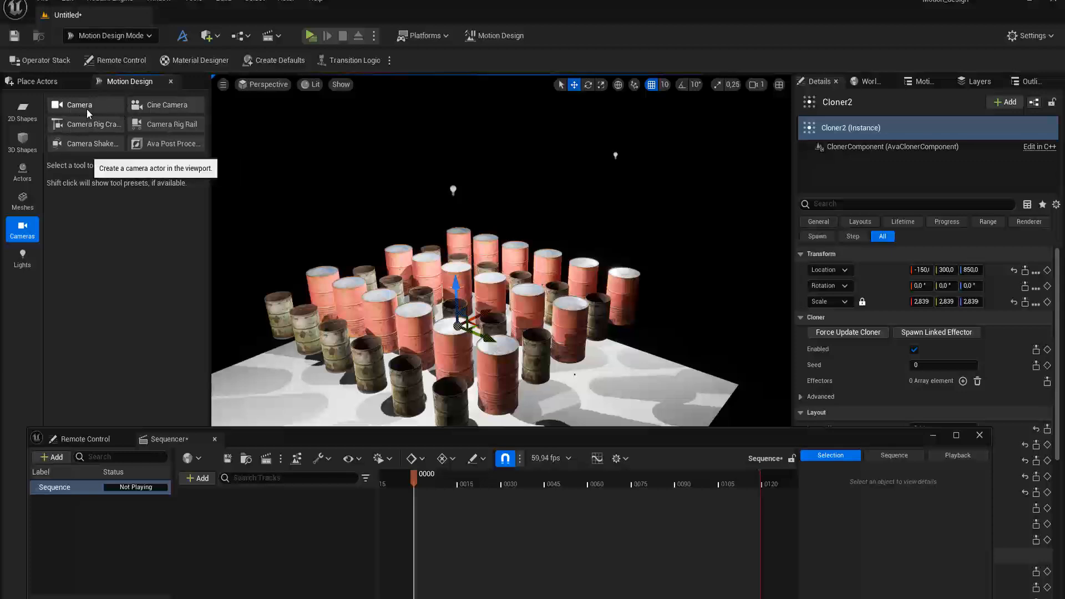
Place a Cine Camera on the floor beside the barrel grid and move the Sequencer window clear of it.
left_click(151, 105)
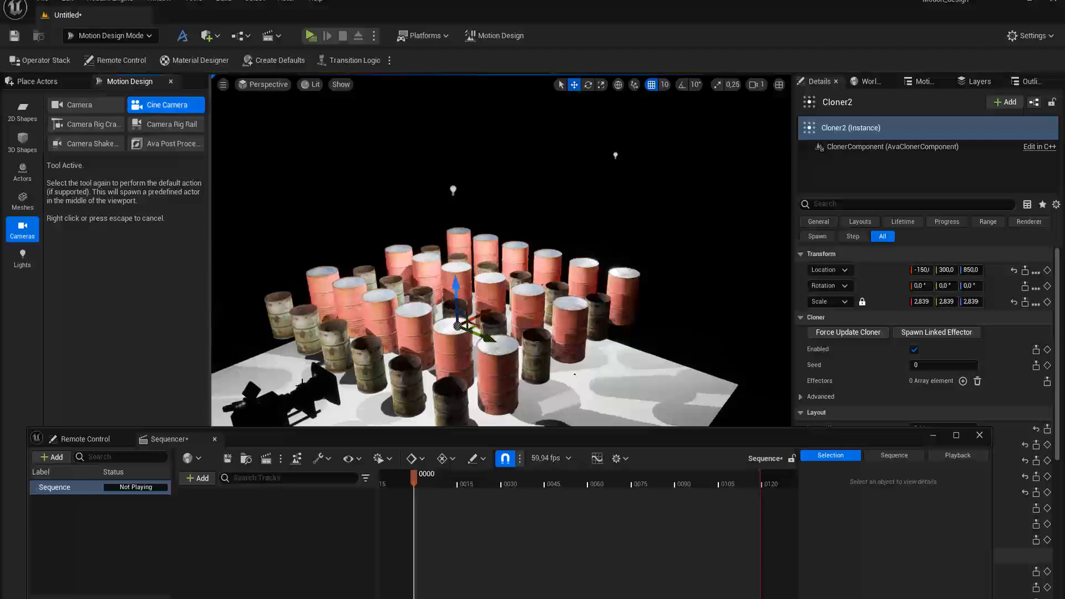
left_click(290, 392)
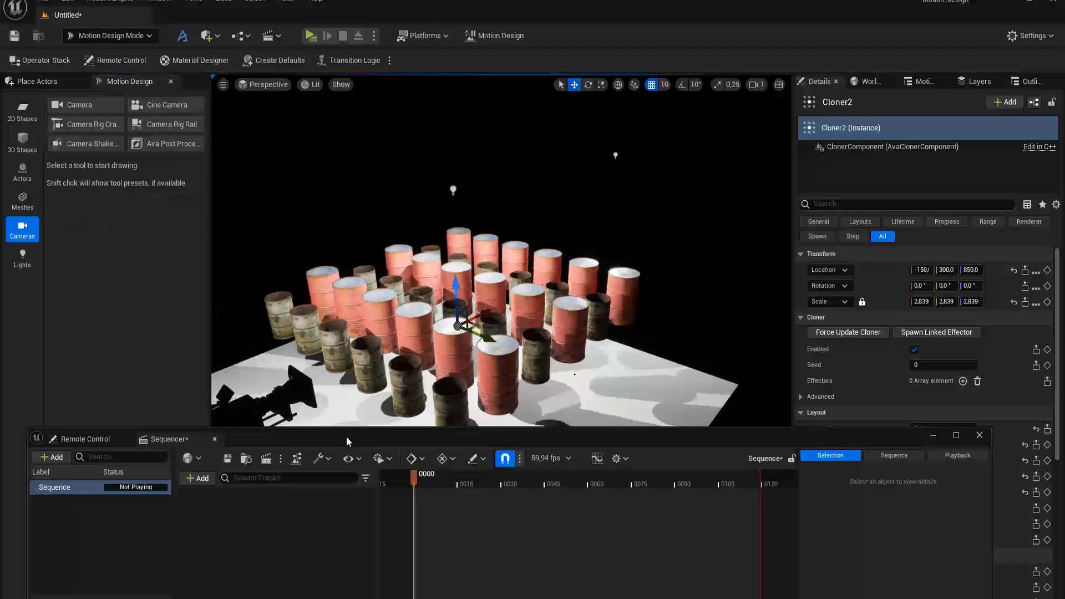
left_click_drag(348, 436, 325, 518)
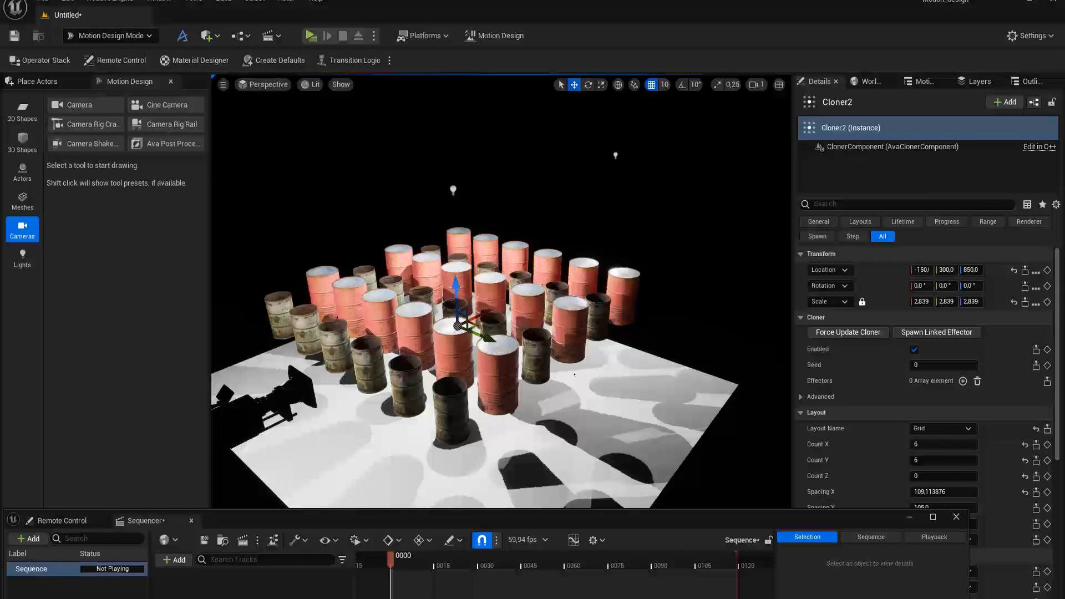
Select CineCameraActor2, clear the Sequencer window off the viewport, and raise the camera above the floor in front of the barrel grid.
left_click(282, 396)
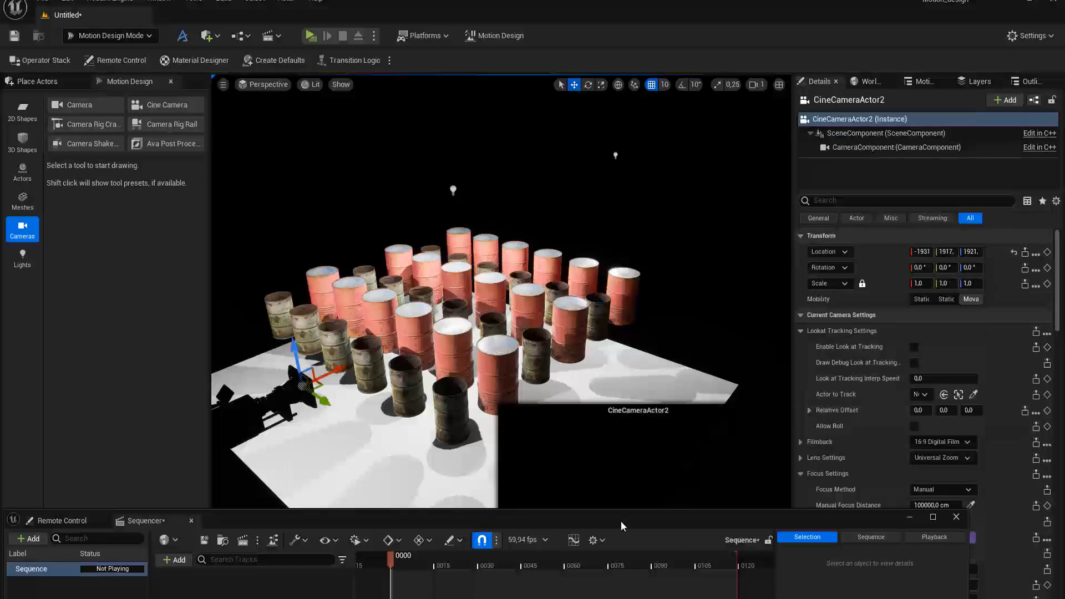
left_click_drag(622, 525, 633, 585)
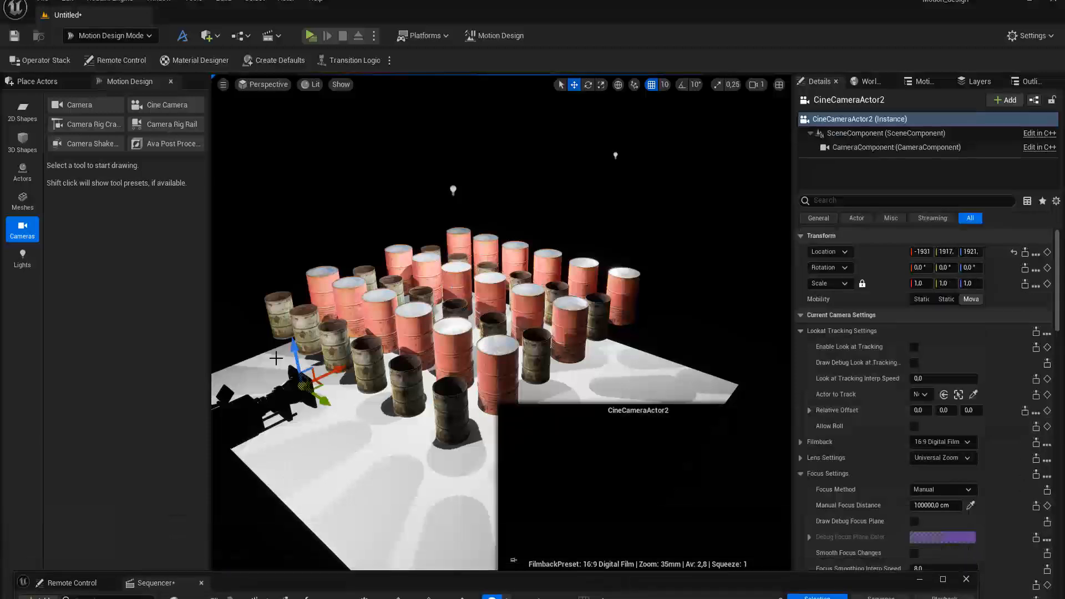
left_click_drag(295, 345, 293, 320)
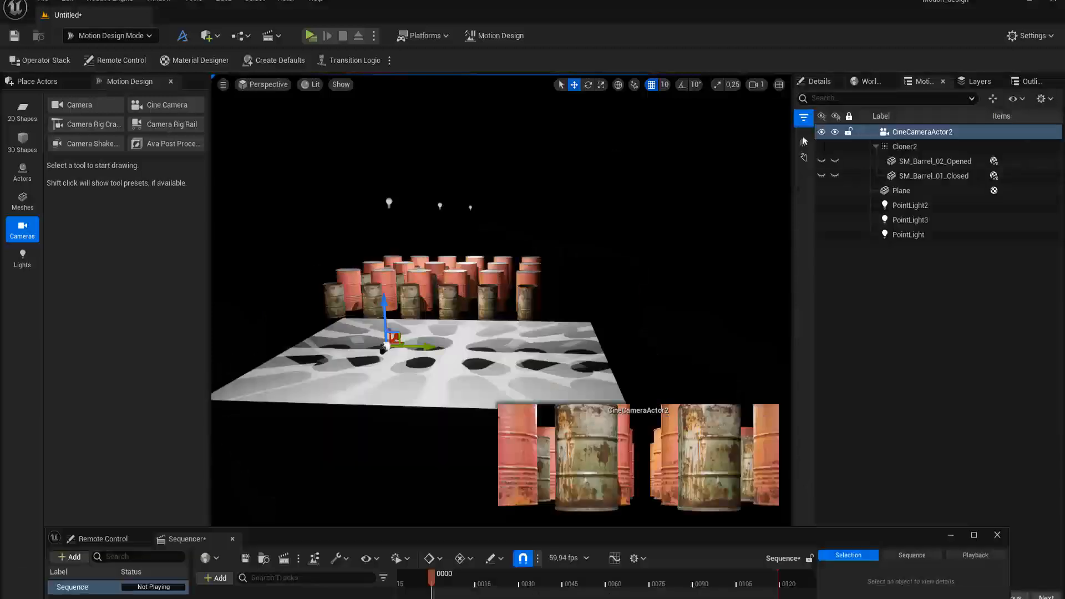
left_click_drag(390, 348, 369, 249)
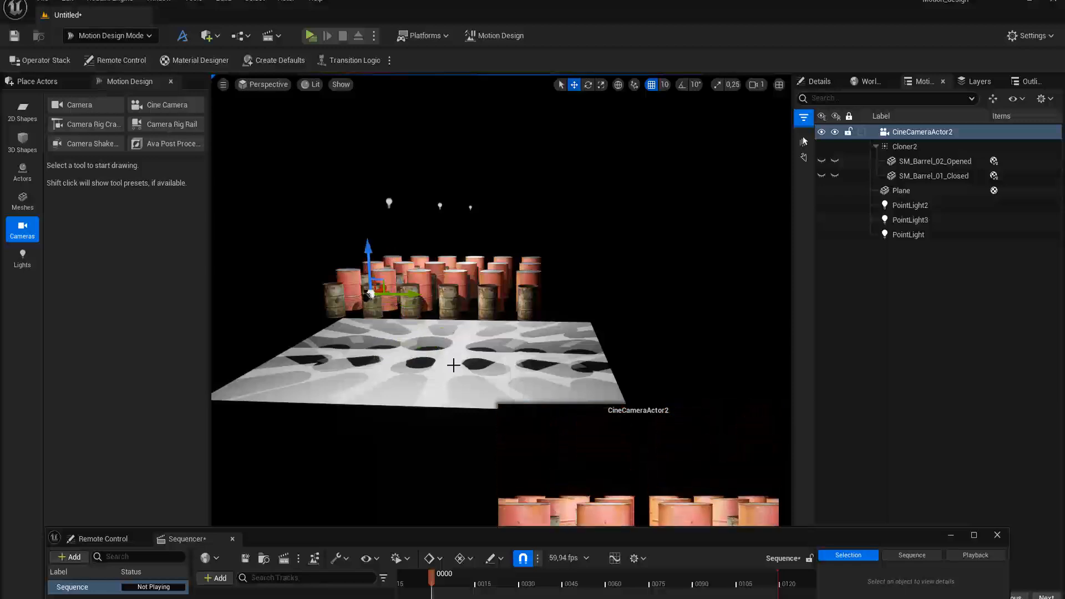
left_click_drag(454, 365, 445, 400, "alt")
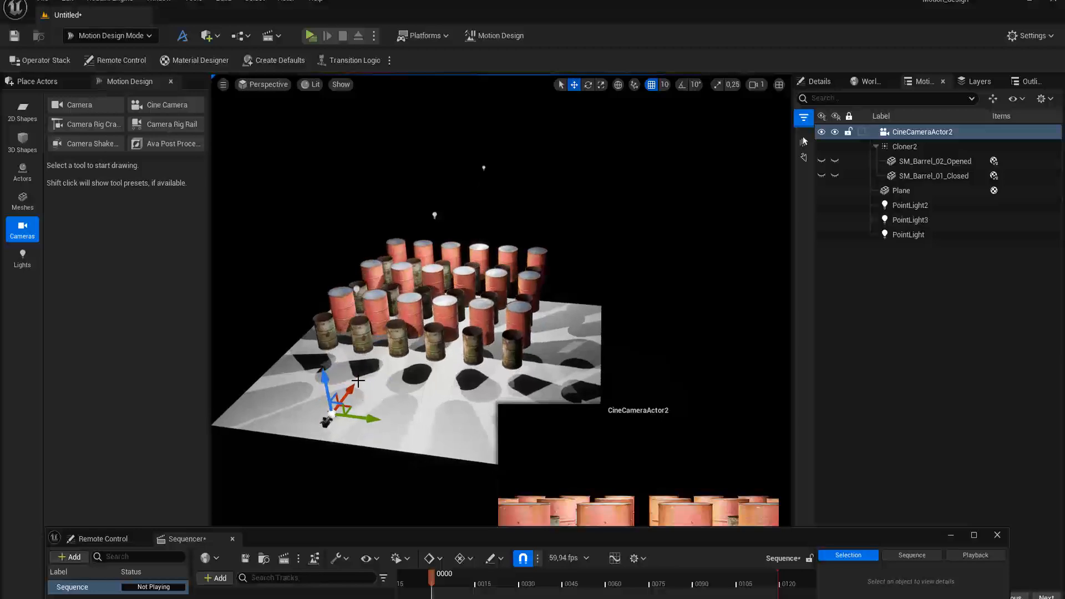
Look through CineCameraActor2 in the viewport and frame the whole barrel grid from a raised front angle.
left_click(268, 84)
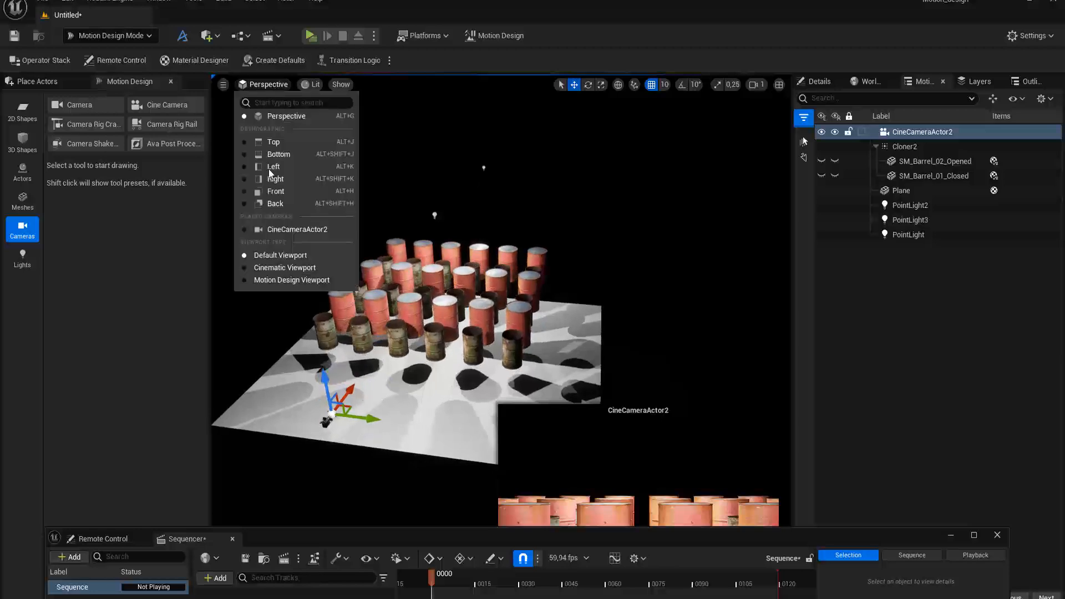
left_click(279, 231)
left_click_drag(551, 444, 534, 494, "alt")
right_click_drag(553, 435, 527, 435, "alt")
mouse_move(552, 434)
middle_mouse_down()
mouse_move(551, 422)
mouse_move(557, 459)
mouse_move(553, 447)
middle_mouse_up()
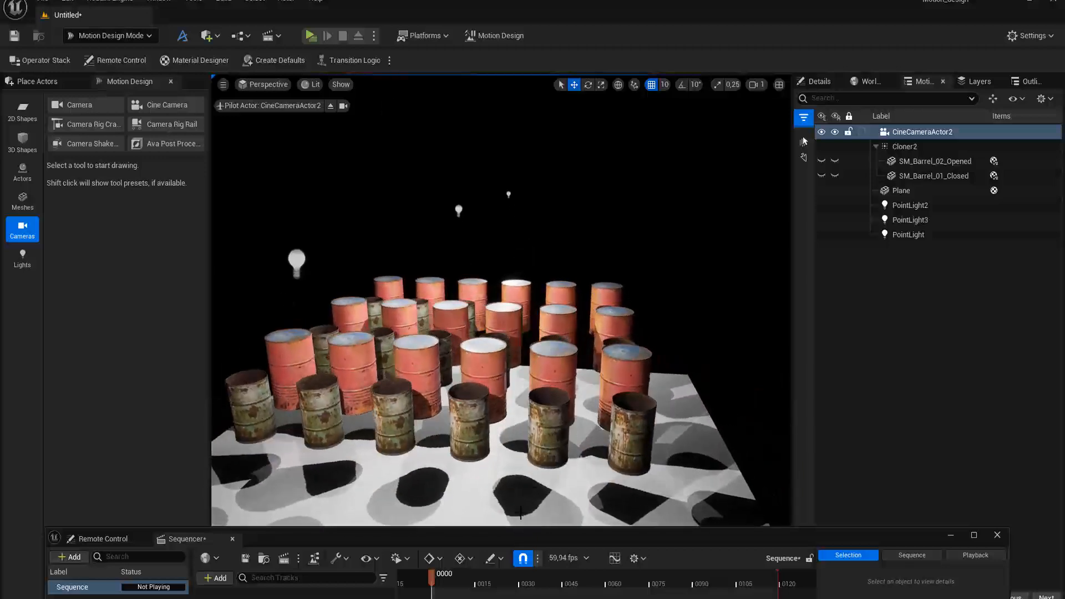
Add CineCameraActor2 from the Outliner to the sequence as a camera track.
left_click_drag(484, 535, 516, 363)
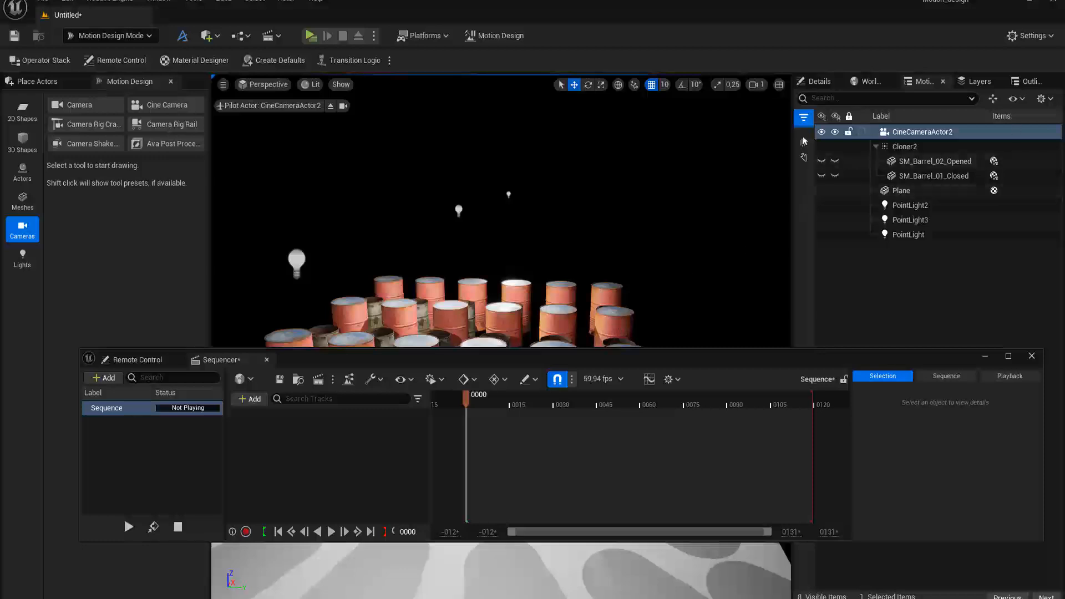
left_click(804, 142)
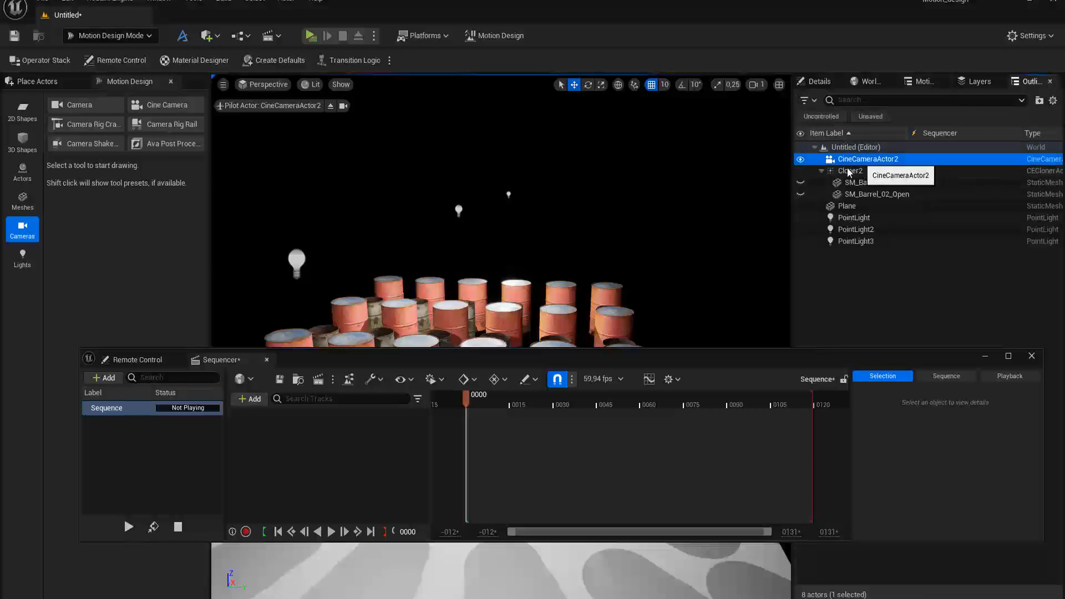
left_click_drag(849, 173, 339, 451)
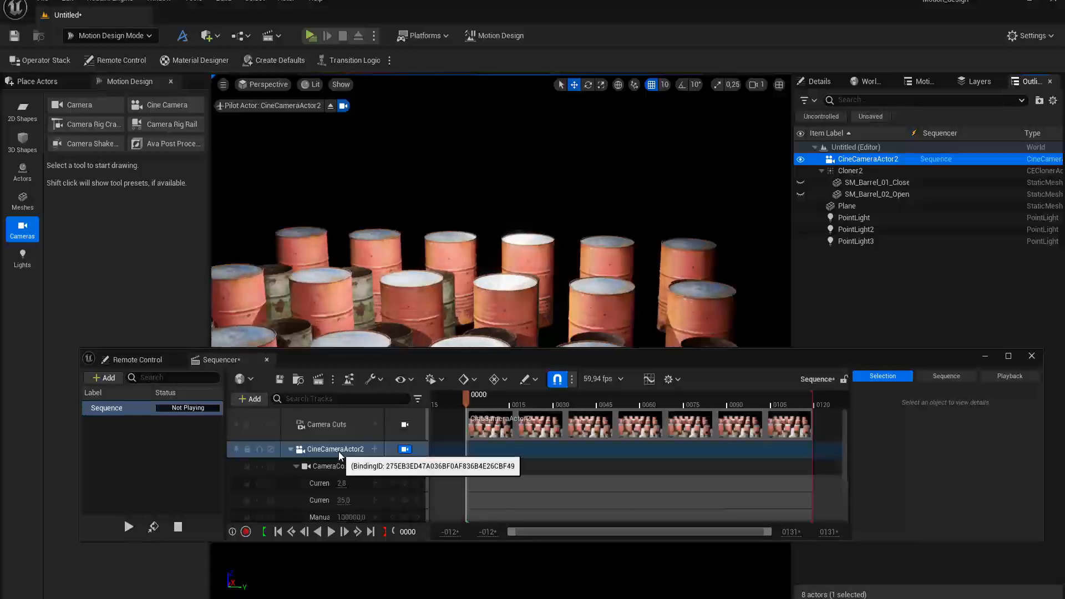
Make the Sequencer window taller to fit the camera tracks and move it down clear of the barrels.
left_click_drag(428, 357, 442, 285)
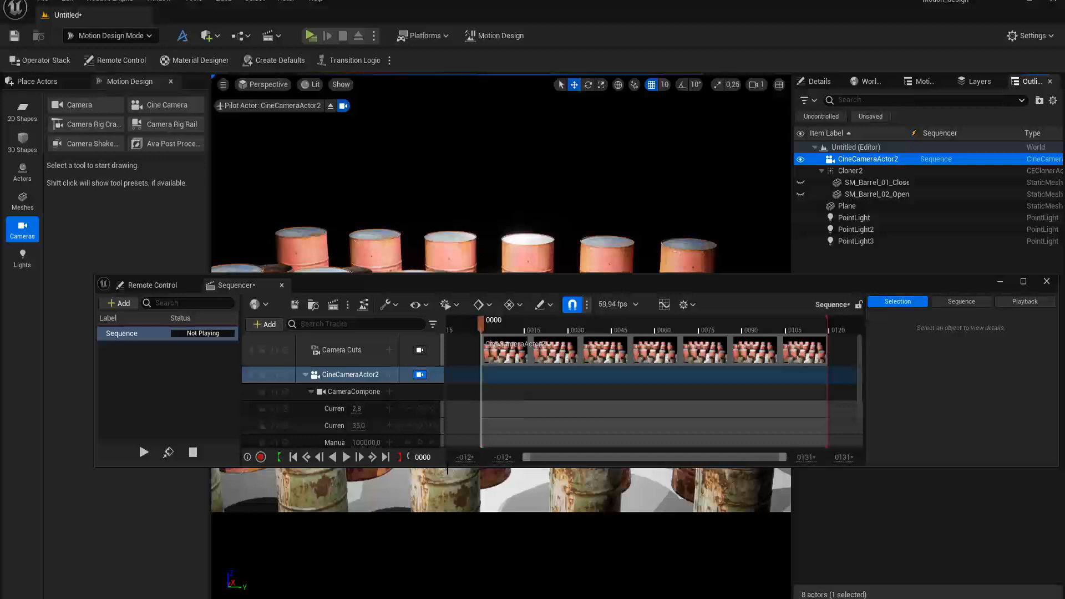
left_click_drag(448, 468, 448, 581)
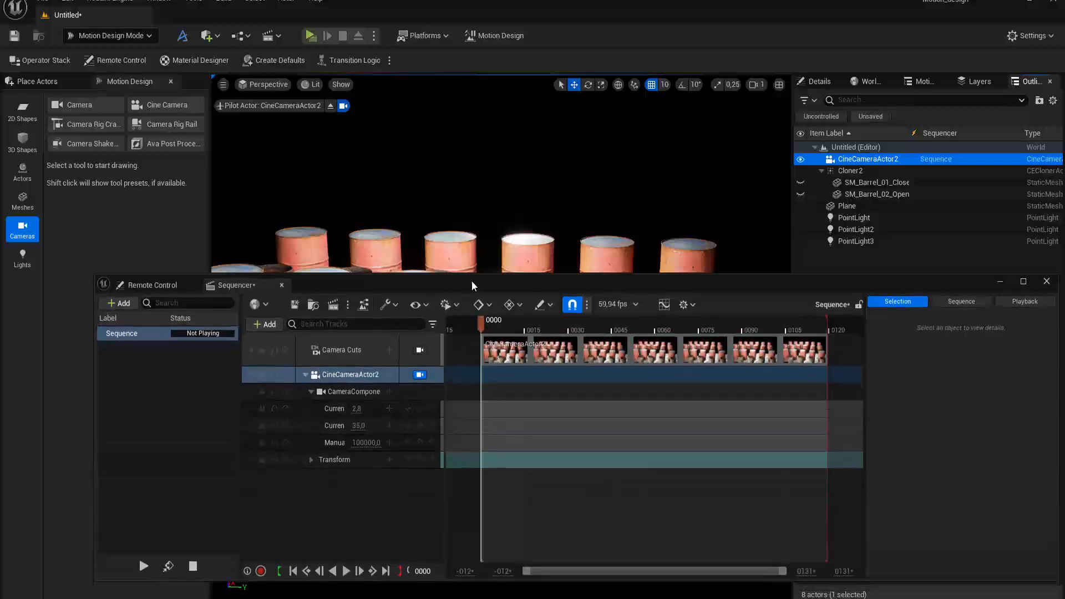
left_click_drag(473, 291, 455, 356)
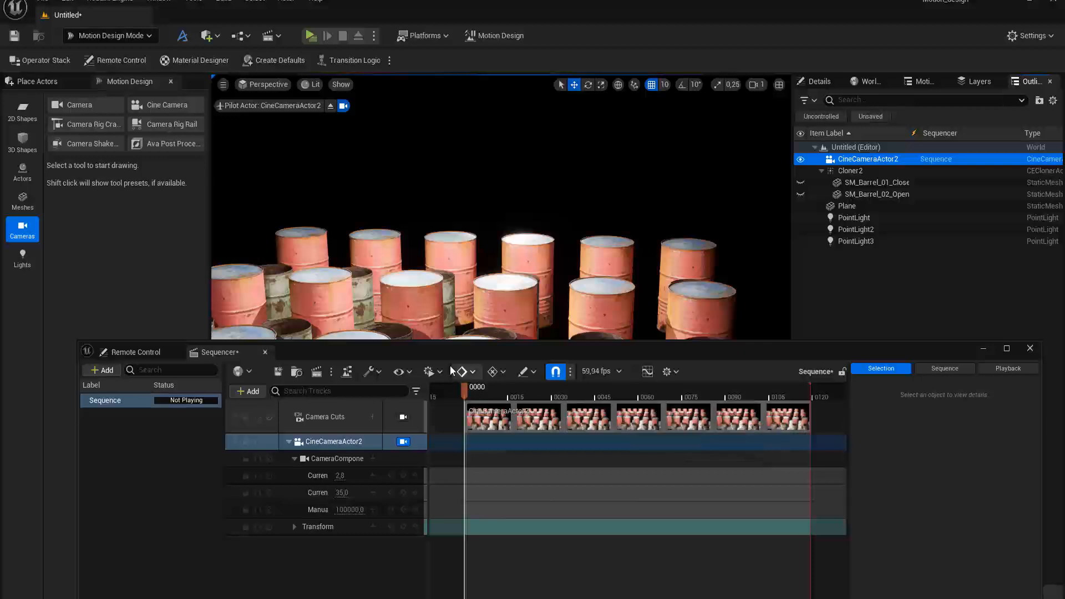
left_click_drag(450, 351, 448, 549)
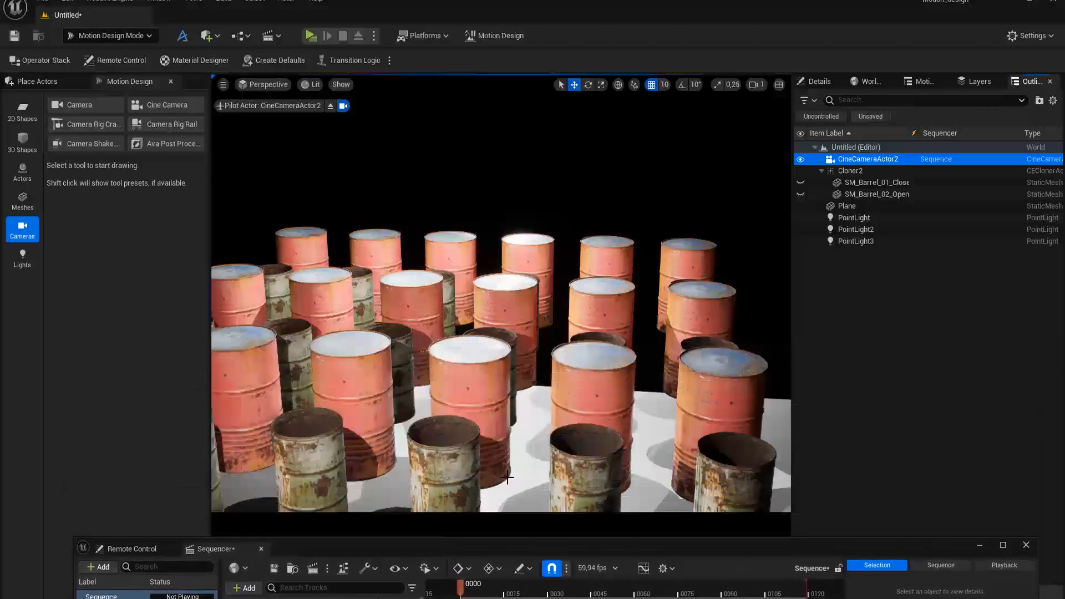
Fine-tune the piloted camera's angle and position to reframe the barrels.
right_click_drag(511, 467, 497, 463)
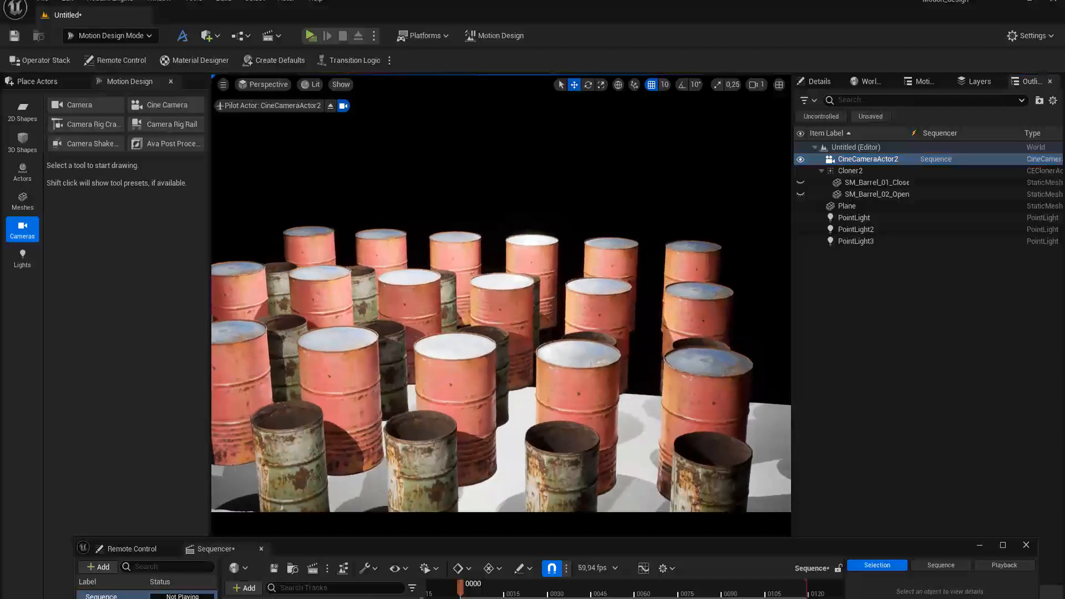
right_click_drag(395, 169, 383, 171)
right_click_drag(518, 461, 535, 417)
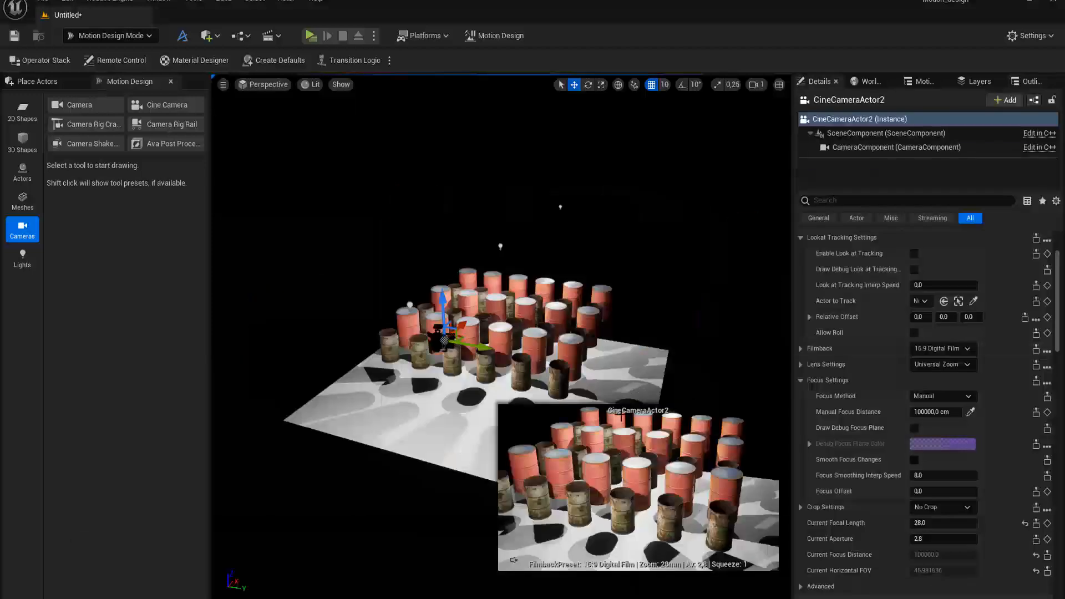
Select Cloner2, widen its Details panel, and set the grid's Spacing X to 105.
left_click(501, 331)
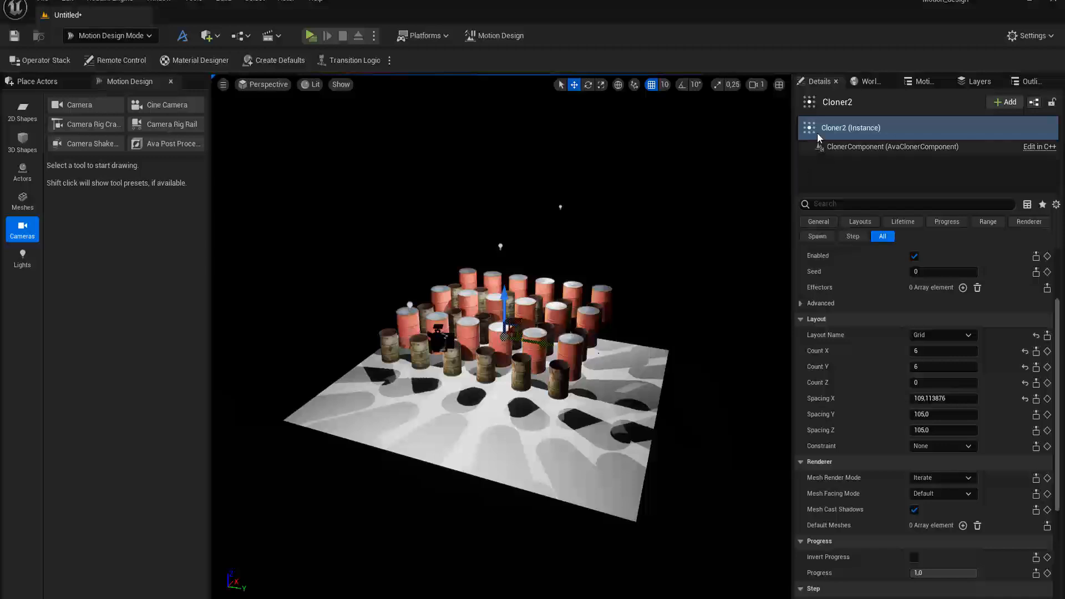
left_click_drag(793, 223, 767, 223)
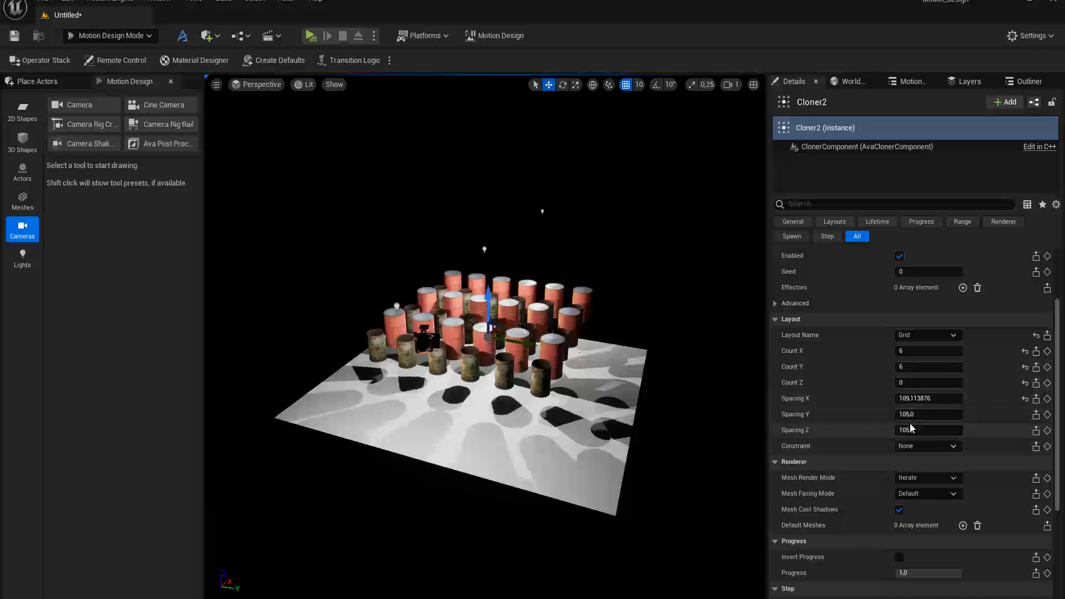
left_click(916, 398)
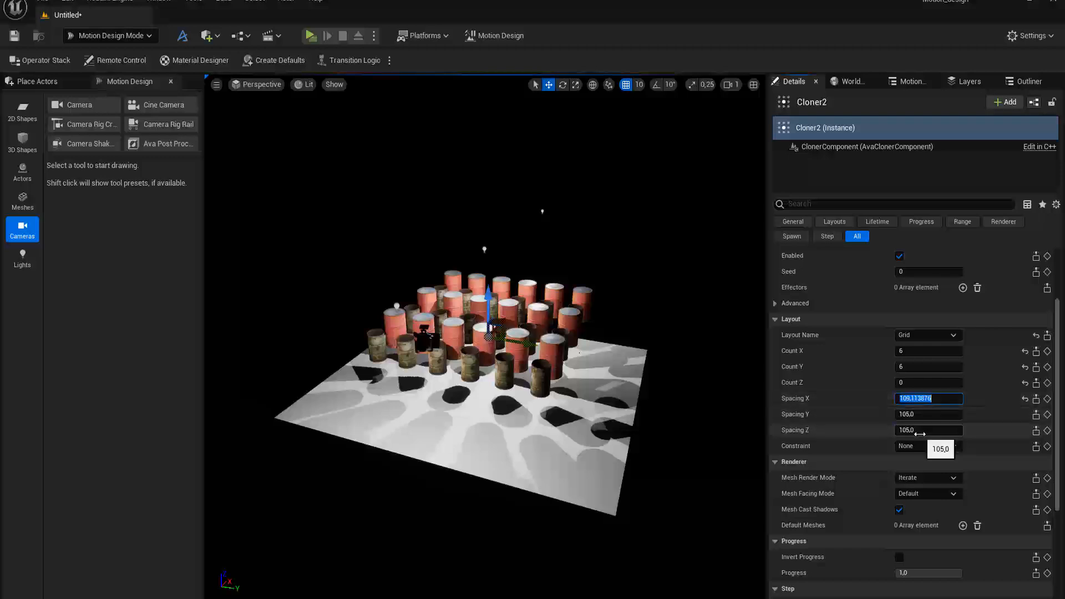
type("105")
key("Return")
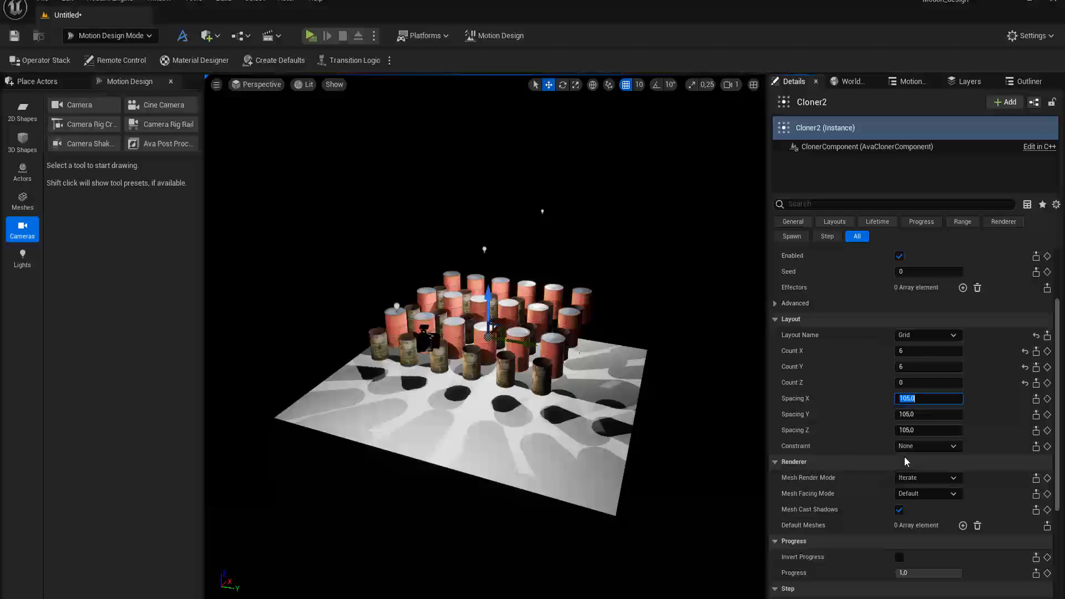
Examine Cloner2's Constraint options and its Renderer, Progress, Step, Range, Spawn and Lifetime settings.
scroll(905, 461, "down", 2)
left_click(925, 410)
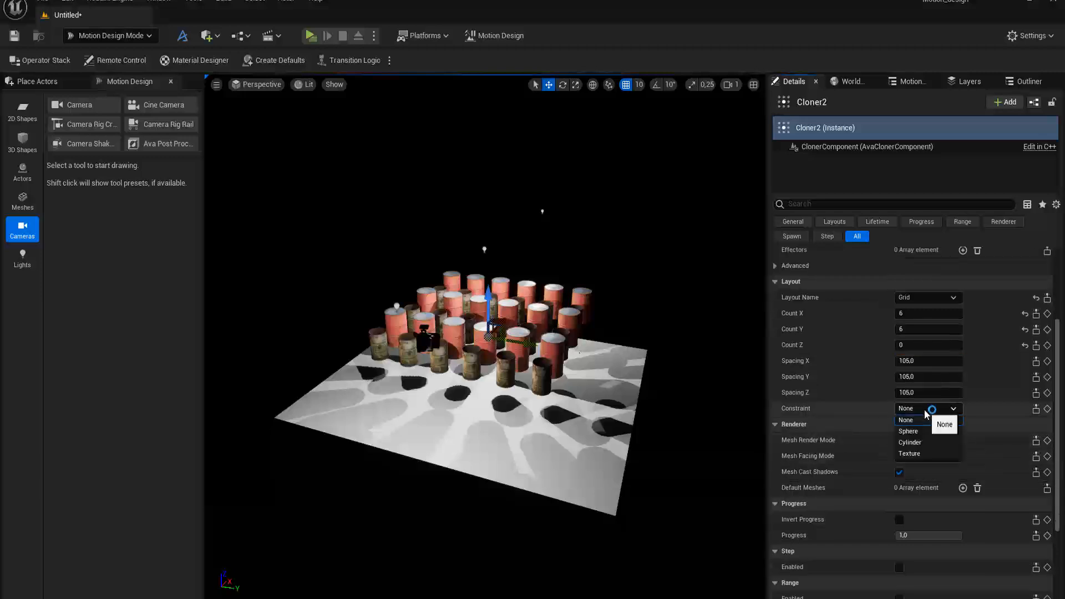
left_click(926, 412)
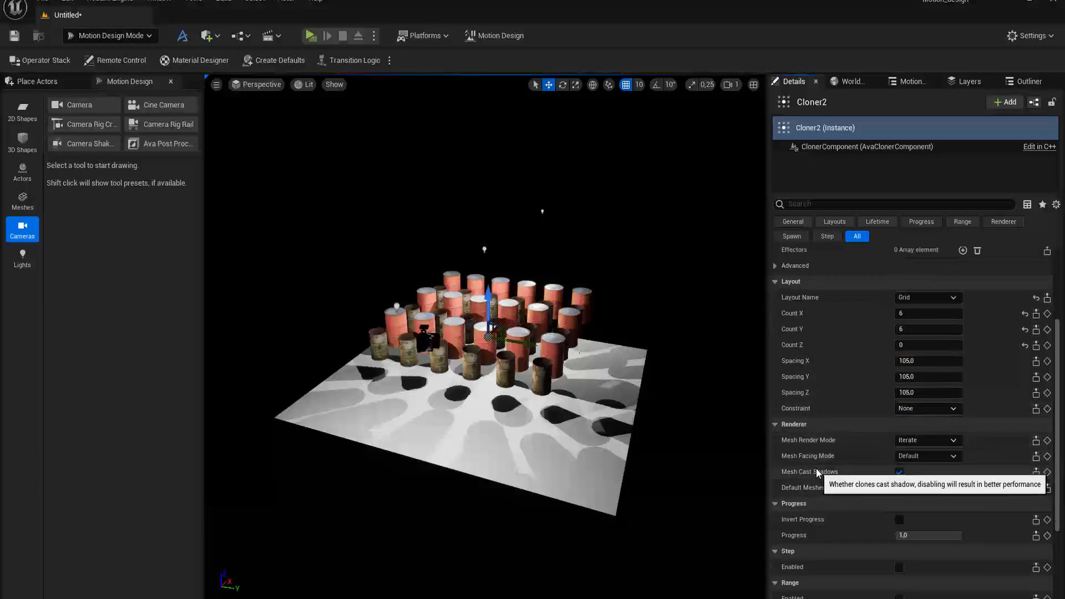
scroll(854, 461, "down", 2)
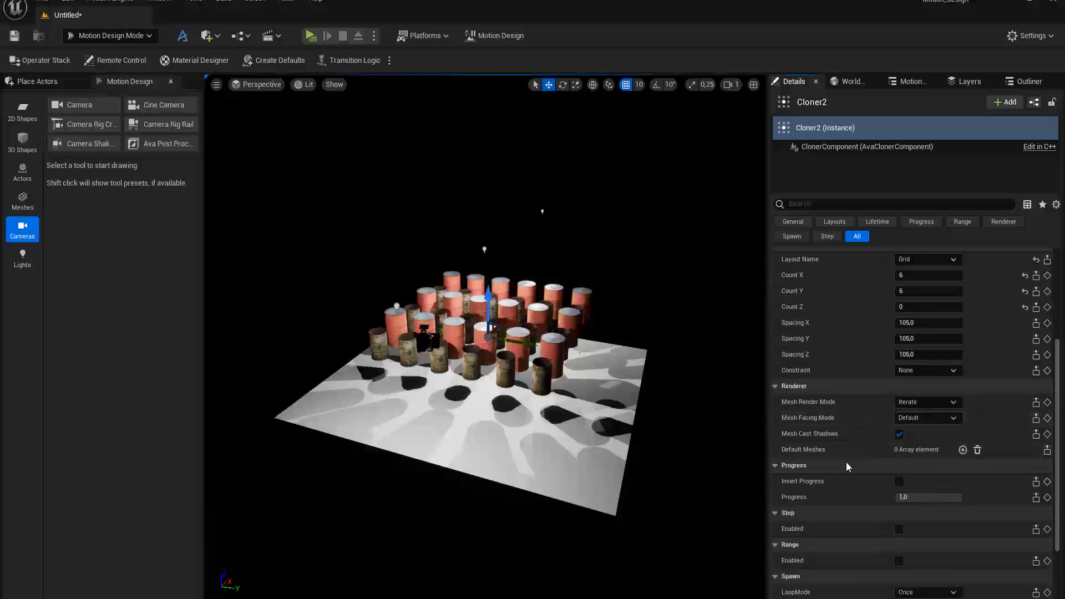
scroll(840, 469, "down", 2)
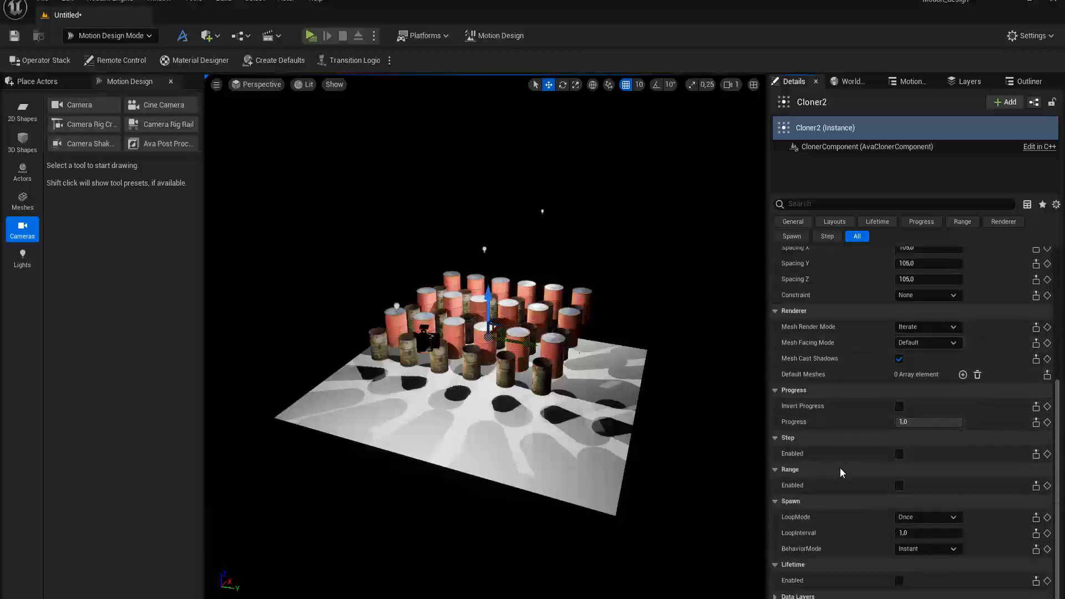
scroll(840, 467, "up", 3)
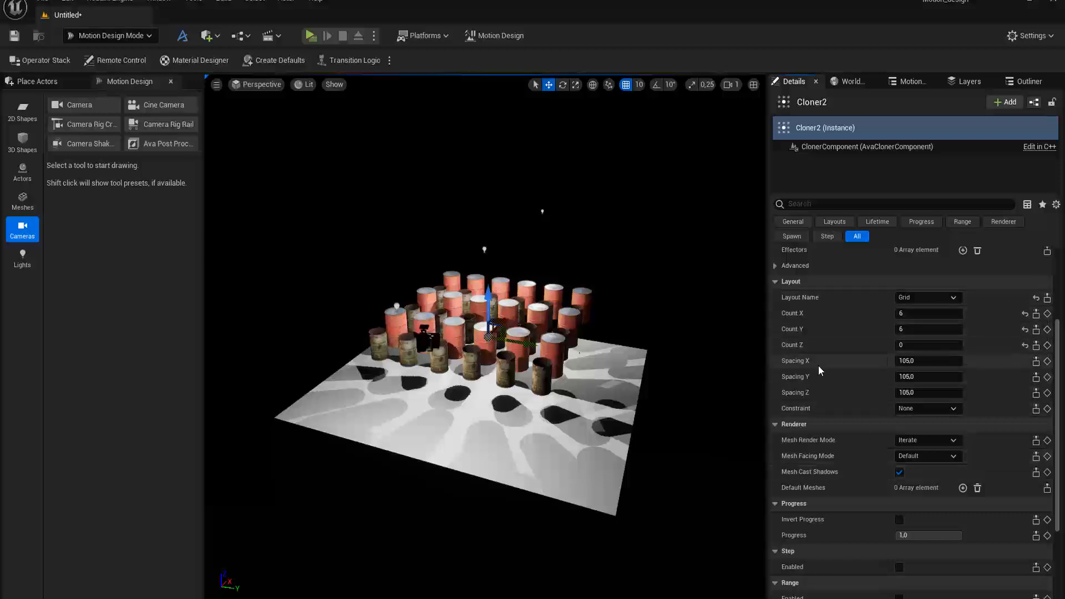
scroll(839, 440, "down", 2)
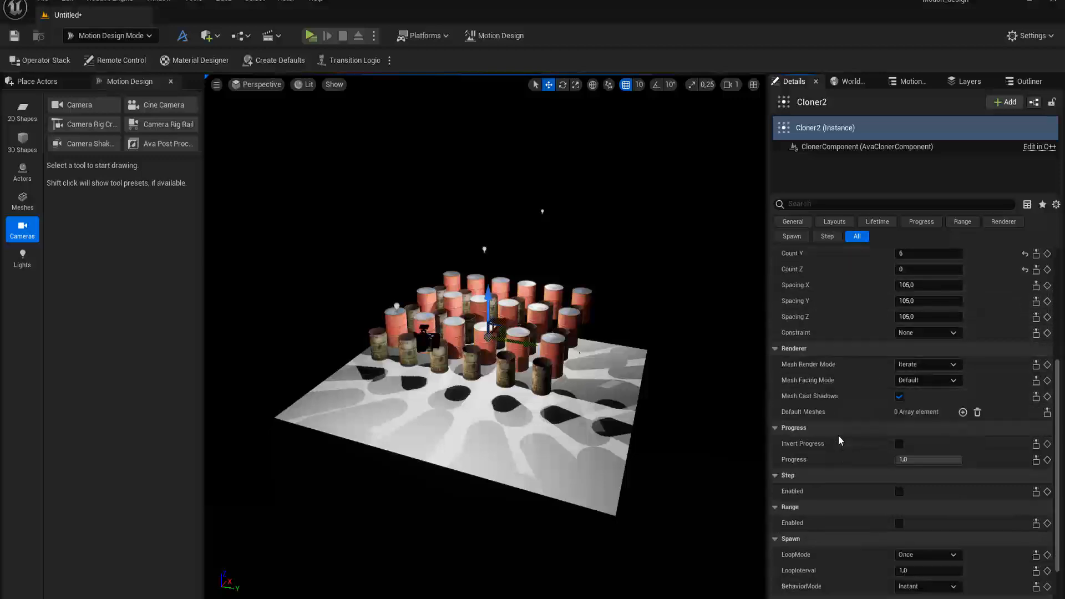
scroll(838, 435, "down", 1)
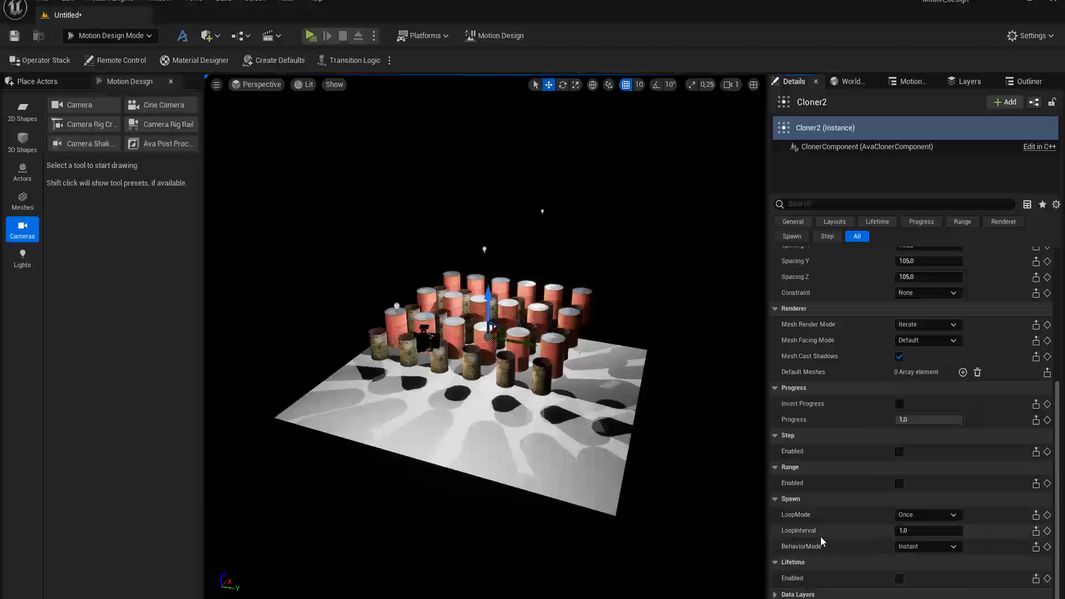
Spawn a linked effector for Cloner2.
left_click_drag(588, 429, 535, 432, "alt")
right_click_drag(536, 433, 571, 433, "alt")
left_click_drag(572, 433, 579, 452, "alt")
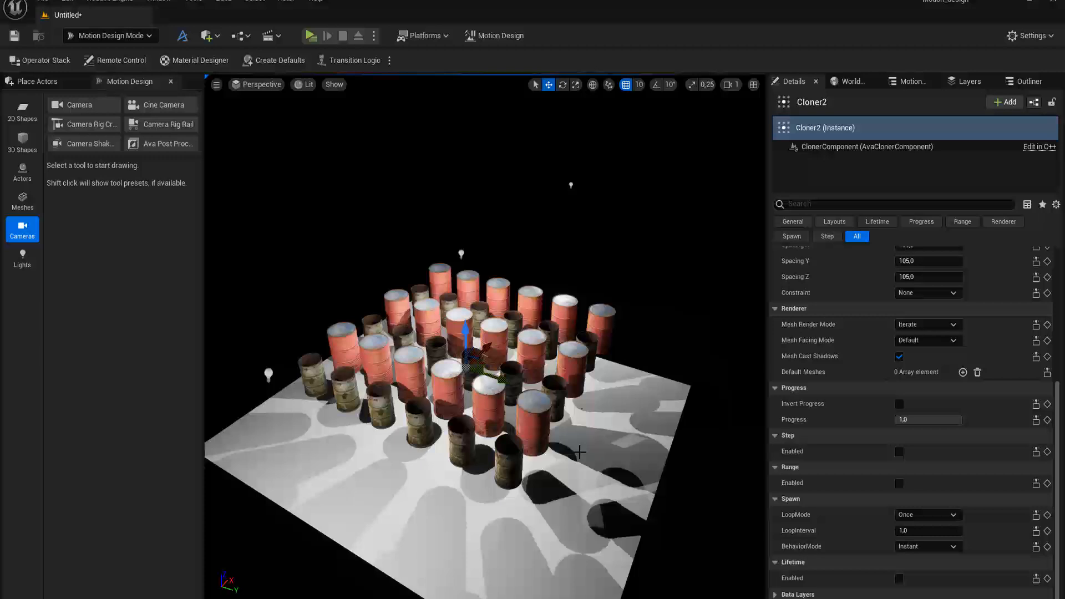
left_click(1058, 260)
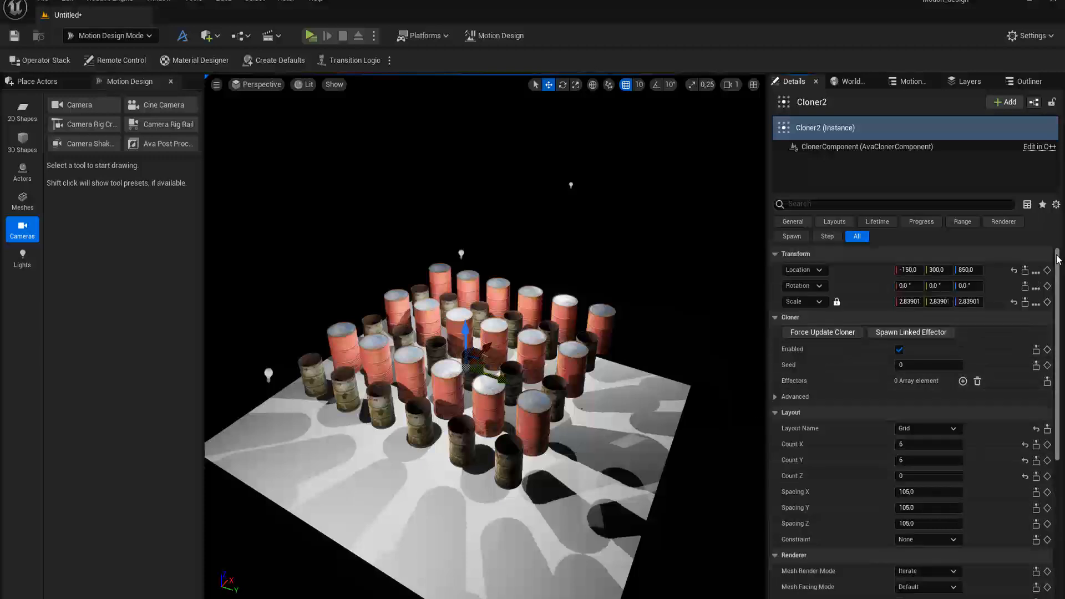
left_click(926, 334)
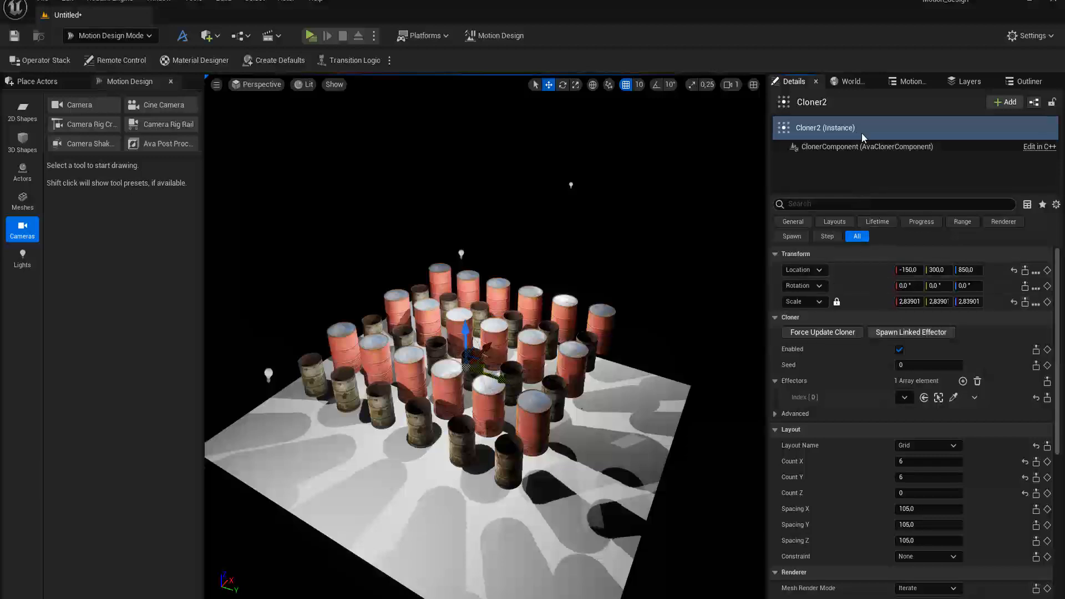
Select the new Effector in the Motion Design Outliner and open its details.
left_click(912, 81)
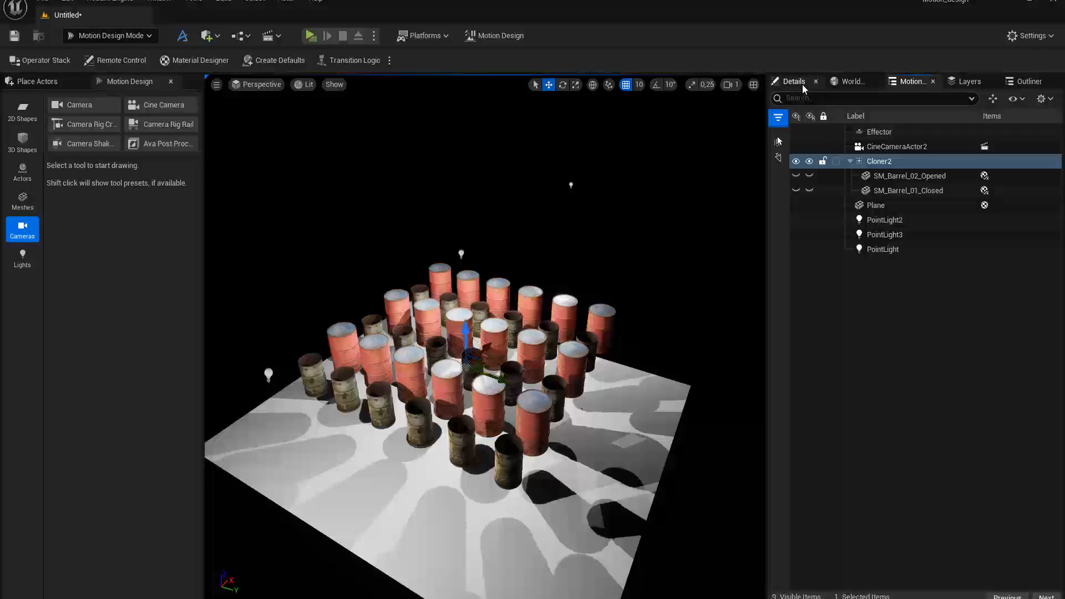
left_click(869, 162)
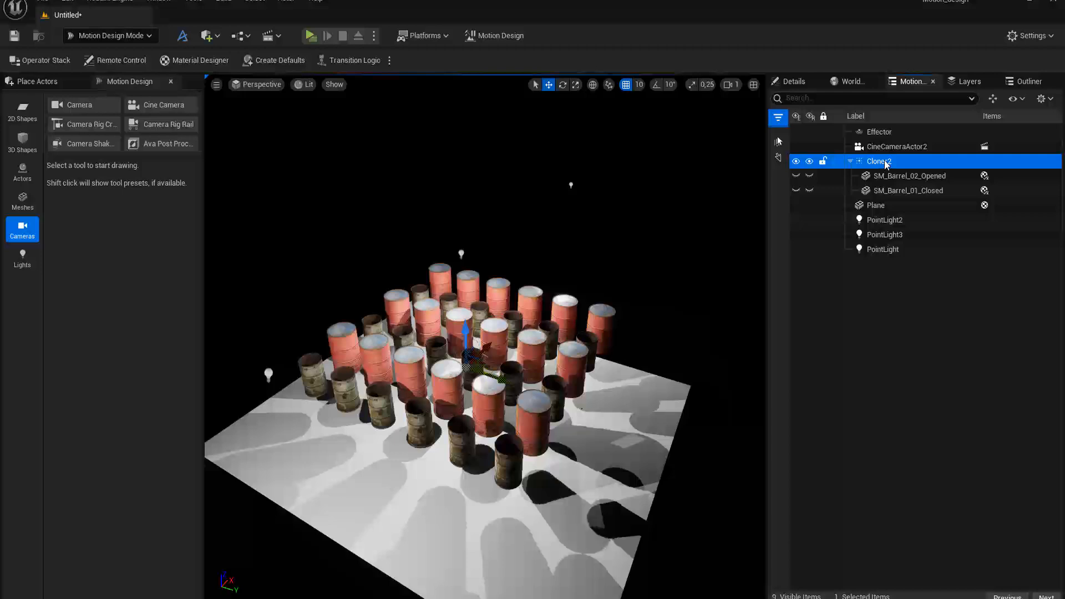
left_click(796, 83)
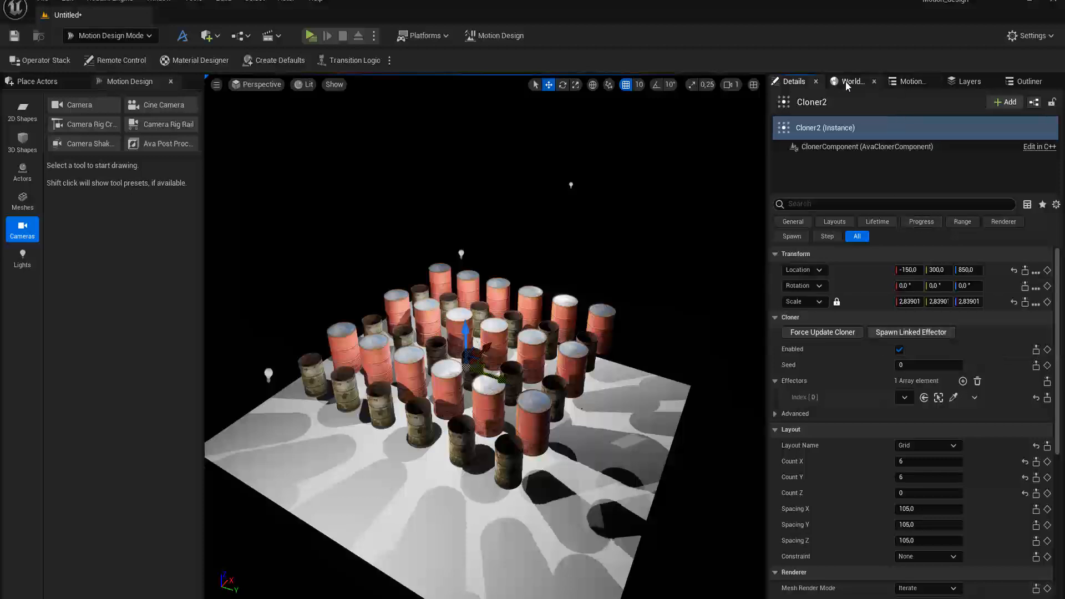
left_click(907, 81)
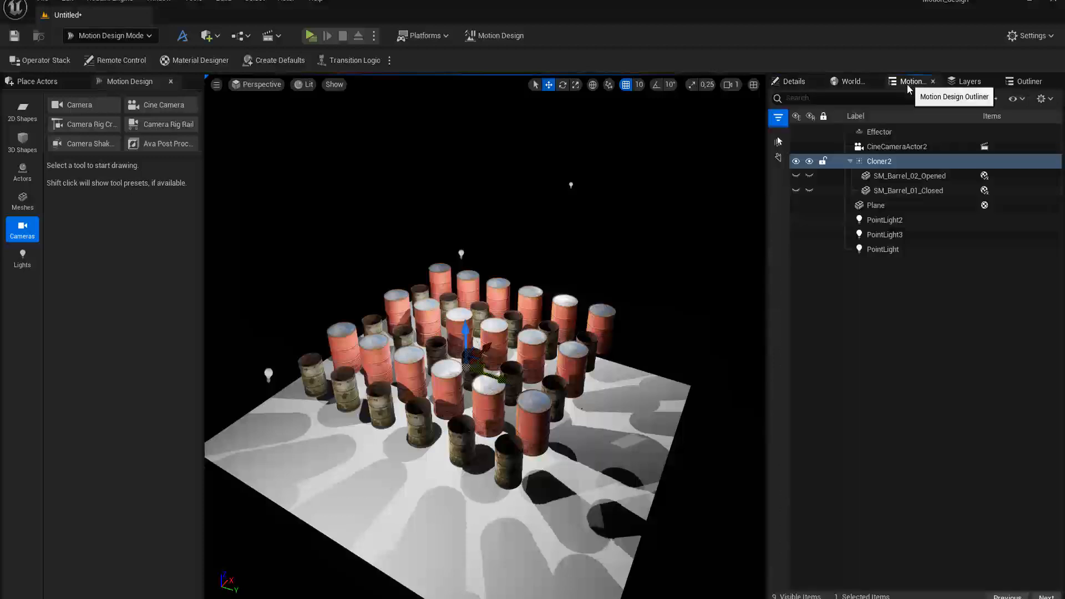
left_click(887, 133)
left_click(794, 82)
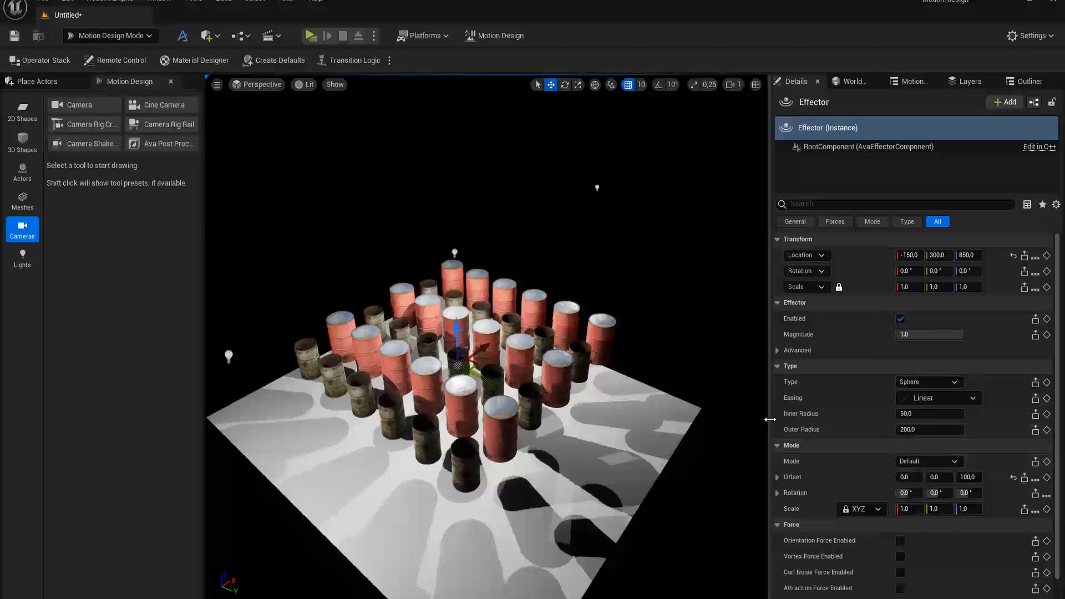
Widen the effector's Details panel and move the effector within the barrel grid to -120, 550, 990.
left_click_drag(765, 420, 761, 422)
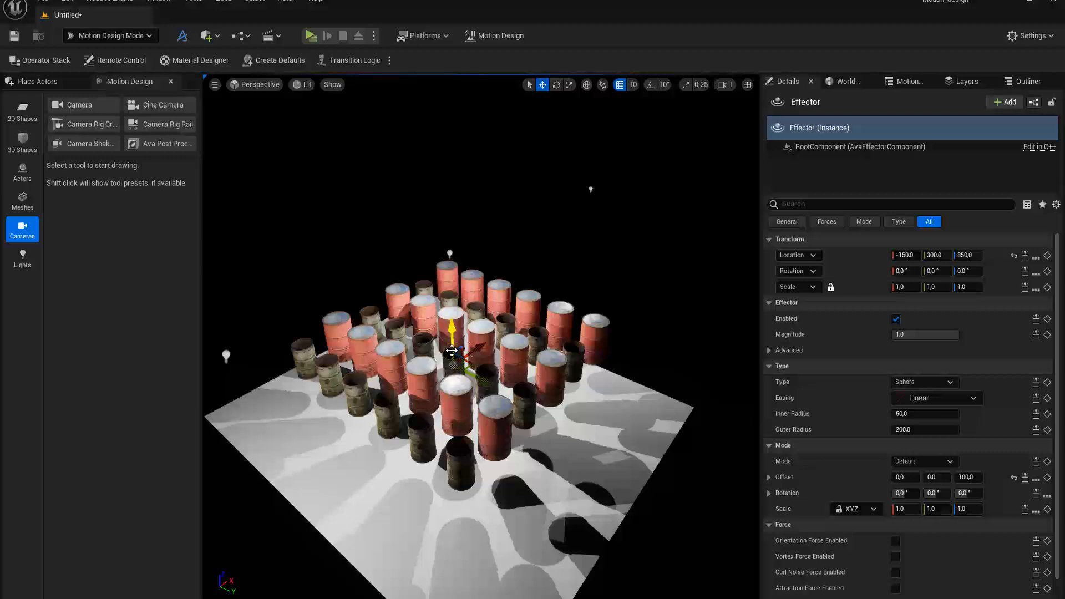
scroll(452, 378, "up", 6)
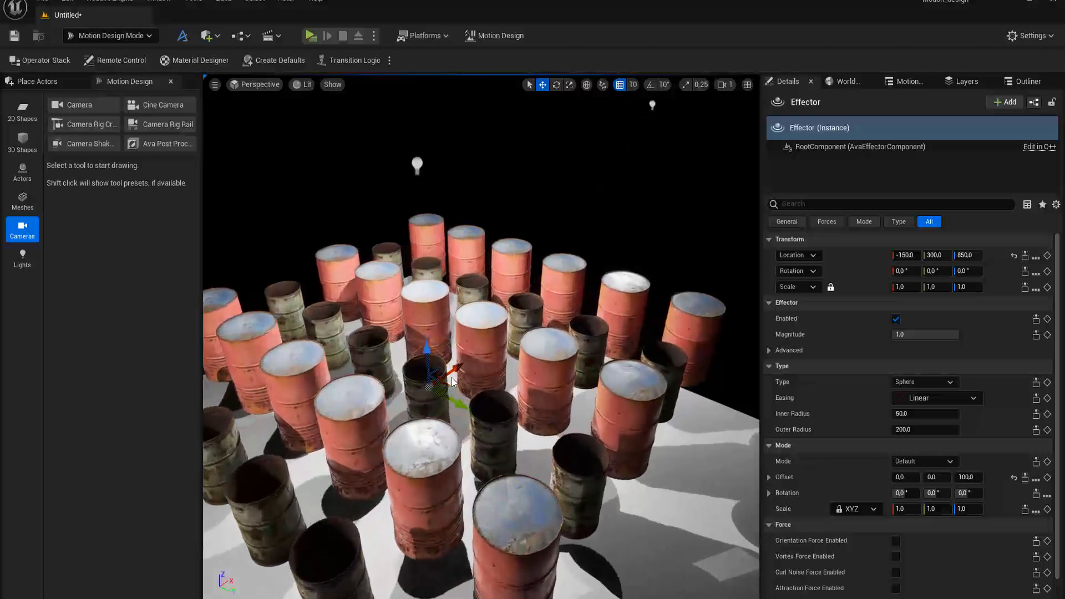
left_click_drag(460, 411, 510, 439)
left_click_drag(472, 365, 494, 346)
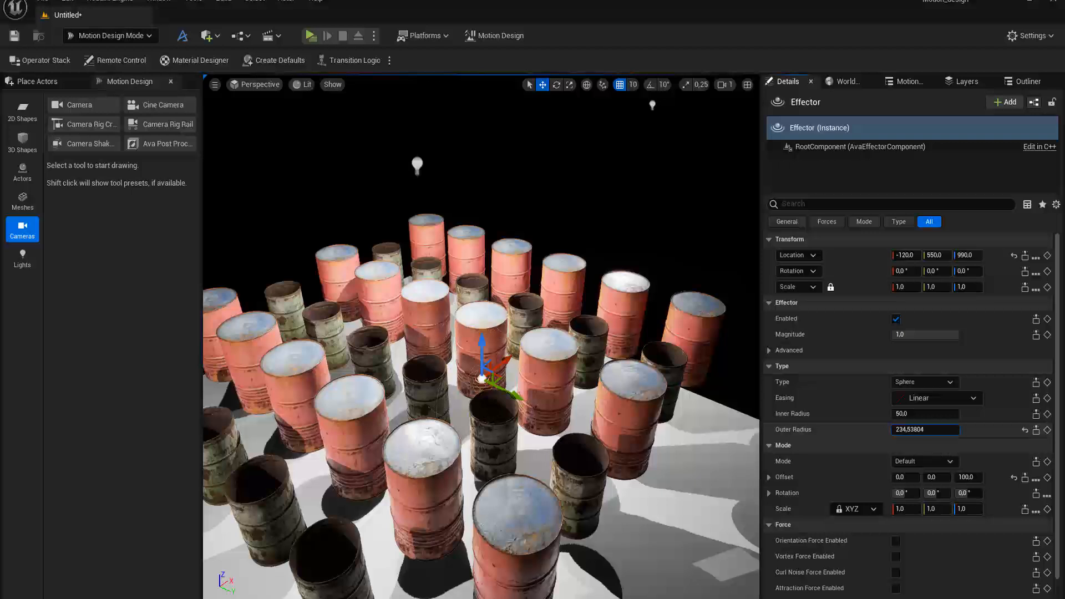
Set the effector's Outer Radius to about 512 and Inner Radius to about 119, and move it to -250, 550, 960.
mouse_move(925, 429)
left_mouse_down()
mouse_move(943, 429)
mouse_move(906, 430)
left_mouse_up()
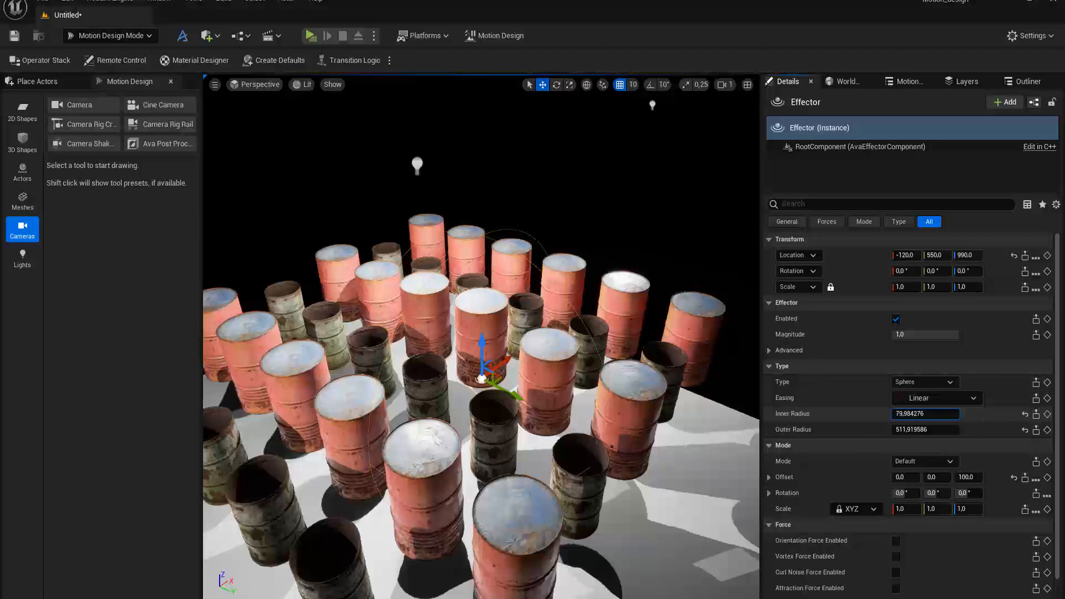
left_click_drag(925, 414, 870, 422)
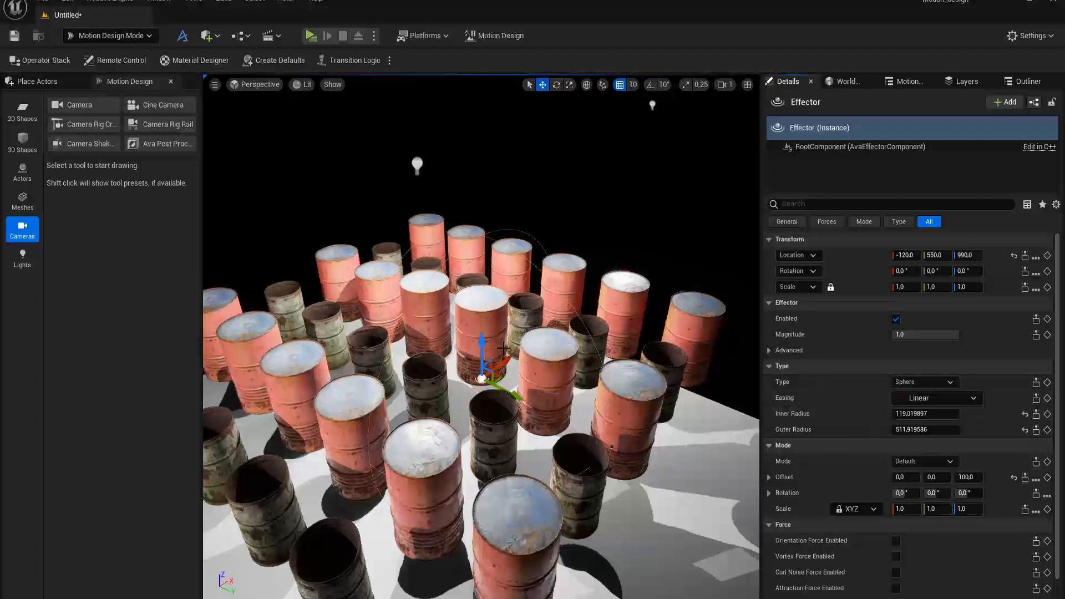
left_click_drag(481, 345, 486, 376)
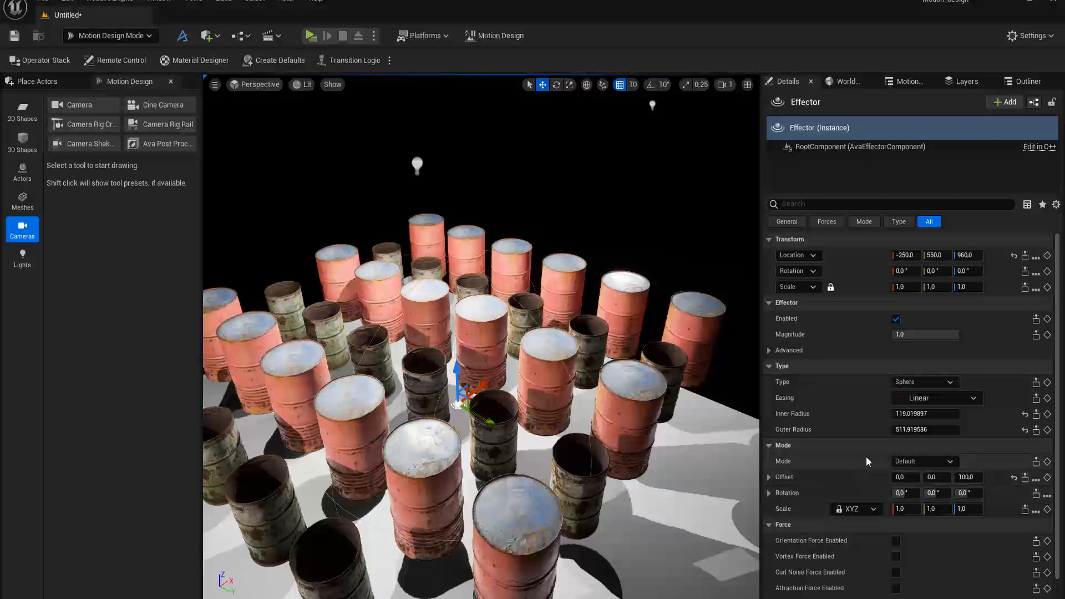
Set the effector's Offset Z to 500 and nudge the effector along X to test the lift on the barrels.
left_click(903, 335)
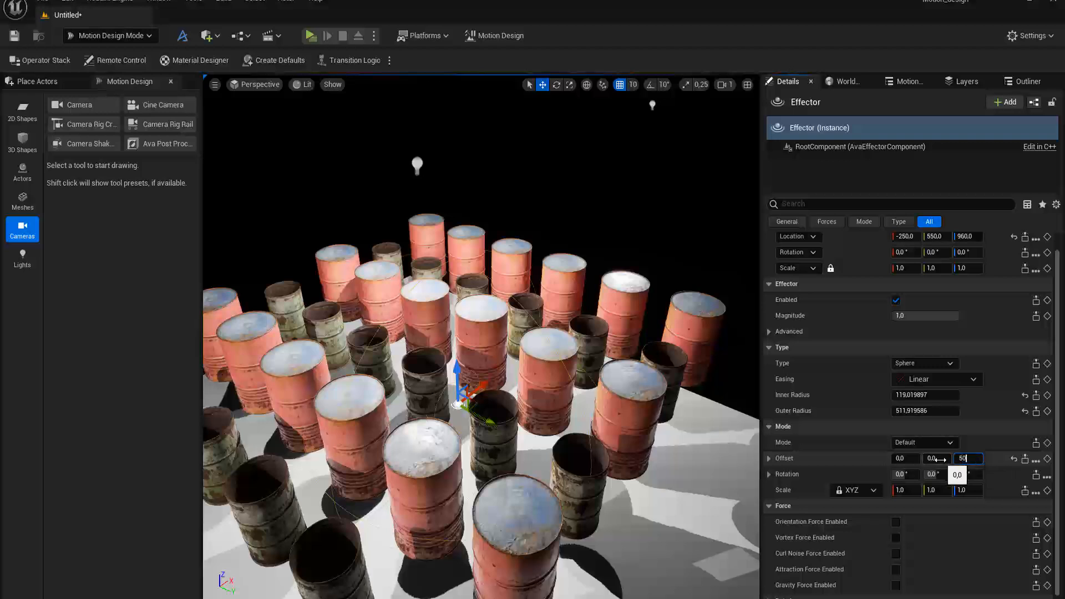
key("Return")
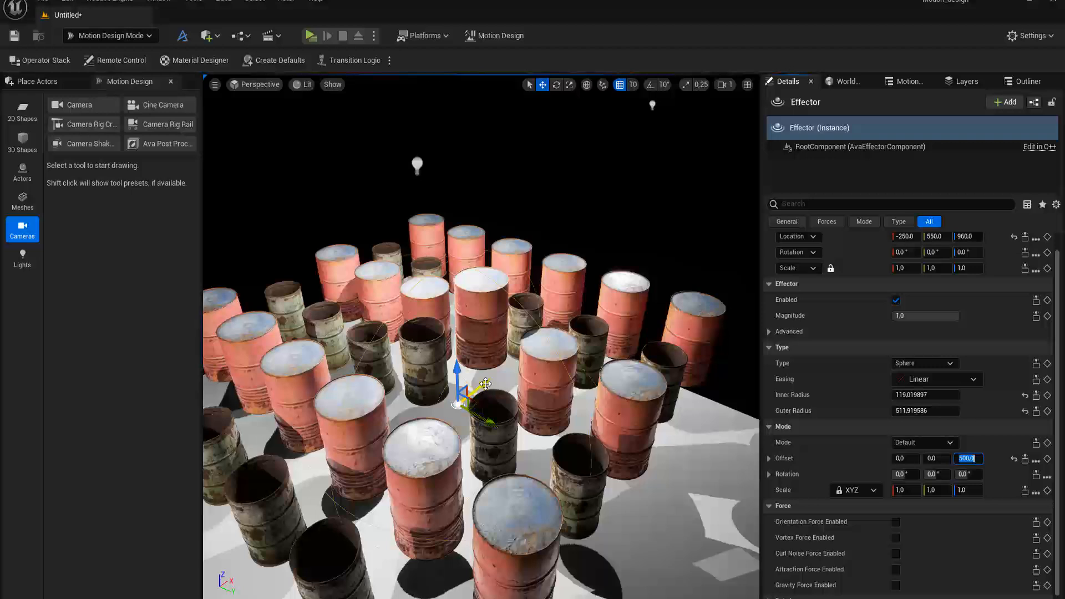
mouse_move(486, 384)
left_mouse_down()
mouse_move(341, 489)
mouse_move(285, 473)
mouse_move(405, 427)
mouse_move(554, 333)
mouse_move(456, 407)
mouse_move(487, 383)
left_mouse_up()
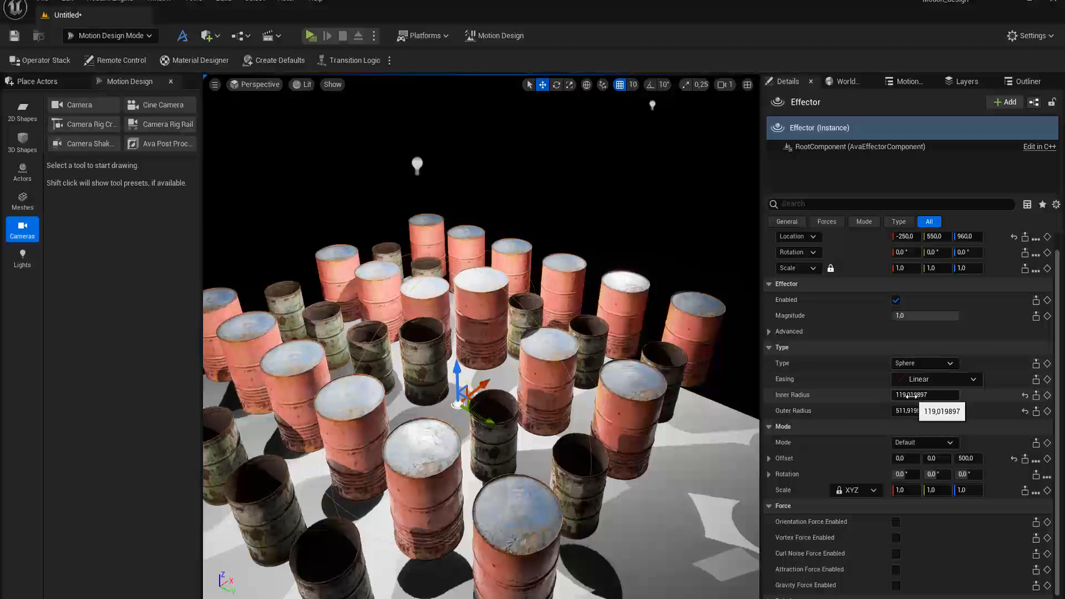
Set the effector's Inner Radius to about 326, Outer Radius to about 571 and Offset Z to 300, and shift its X location to -220.
mouse_move(911, 395)
left_mouse_down()
mouse_move(929, 396)
mouse_move(915, 395)
mouse_move(932, 411)
mouse_move(912, 412)
left_mouse_up()
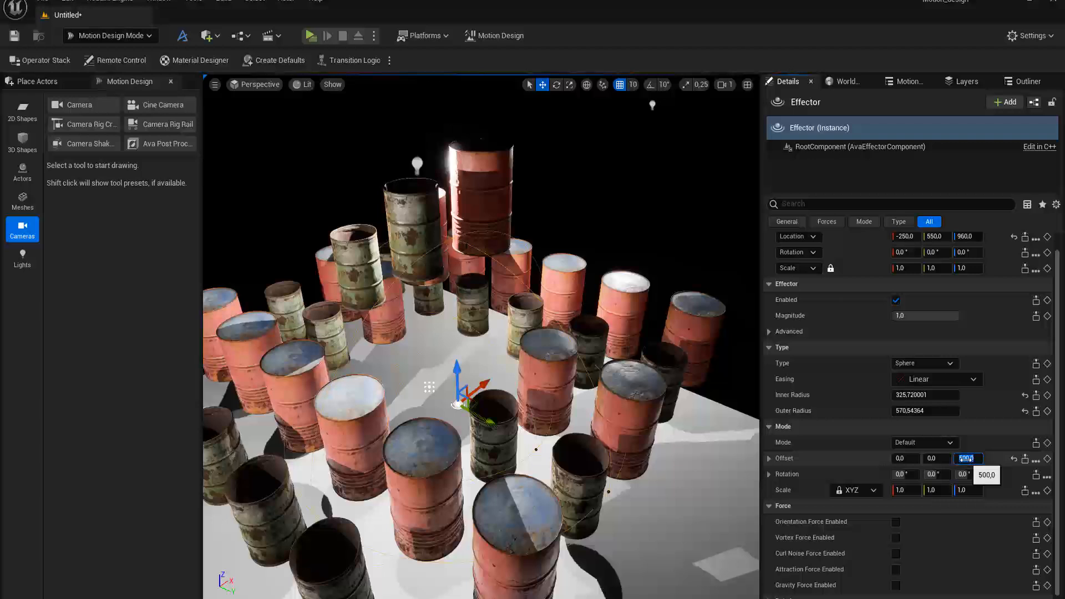
key("Return")
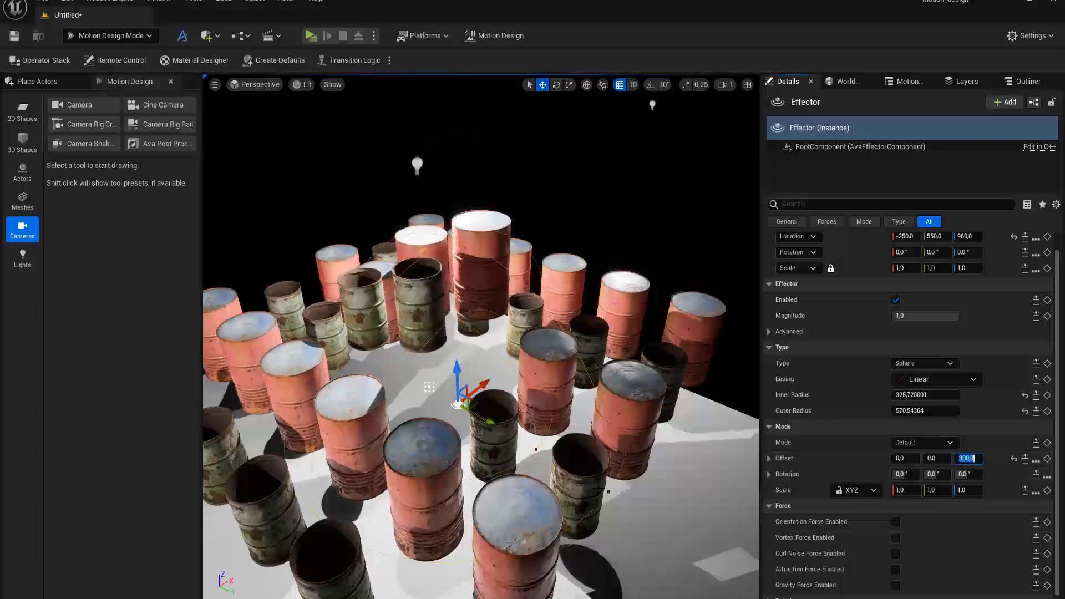
mouse_move(490, 421)
left_mouse_down()
mouse_move(561, 336)
mouse_move(657, 271)
mouse_move(446, 451)
mouse_move(368, 498)
mouse_move(623, 297)
mouse_move(489, 422)
left_mouse_up()
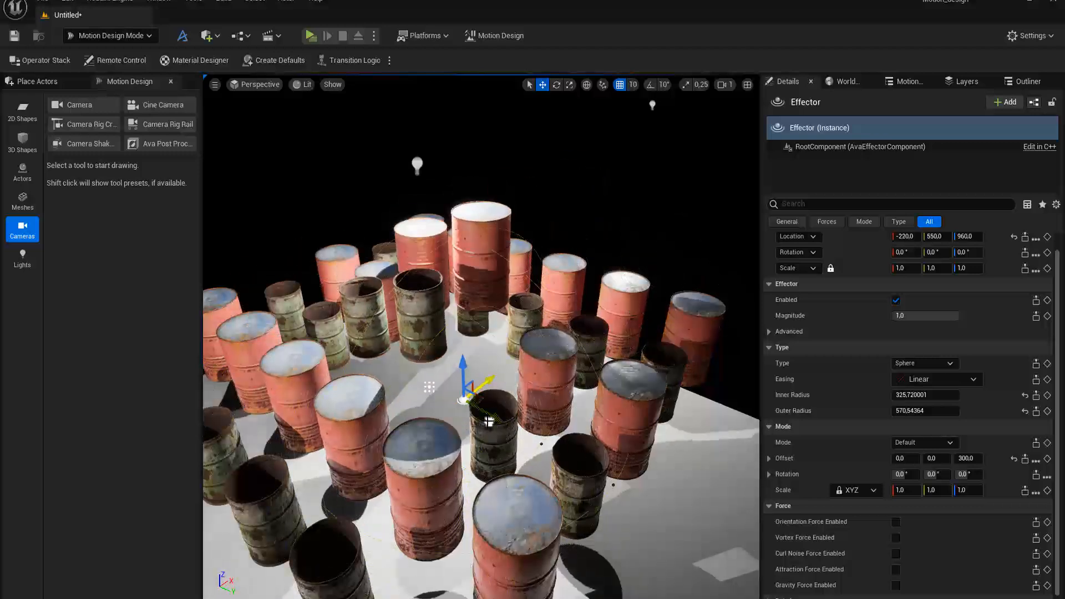
left_click_drag(484, 481, 519, 476, "alt")
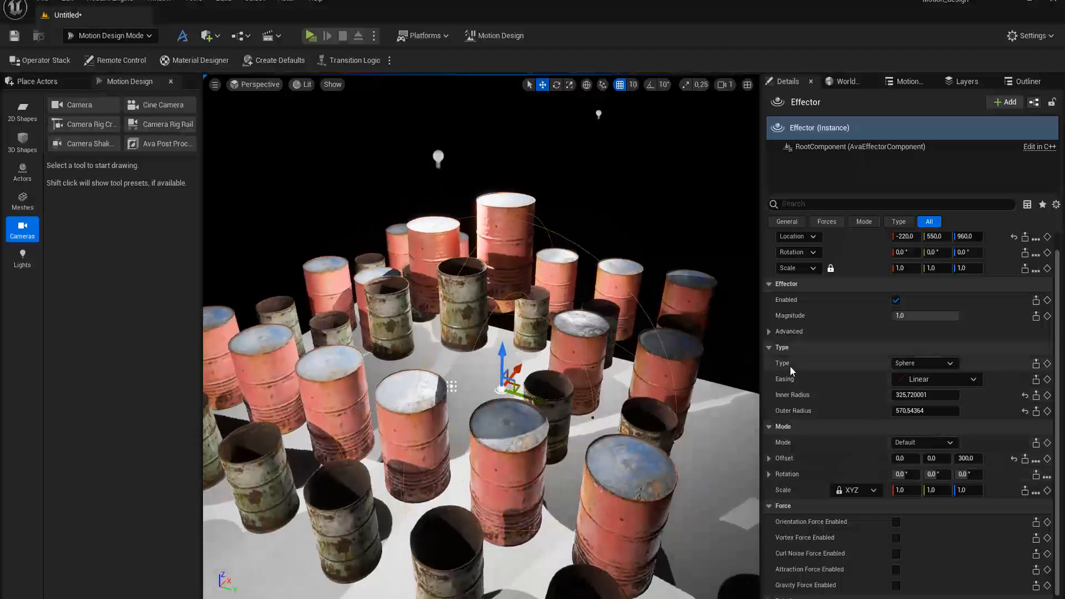
Change the effector's Type from Sphere to Box.
left_click(950, 365)
left_click(950, 367)
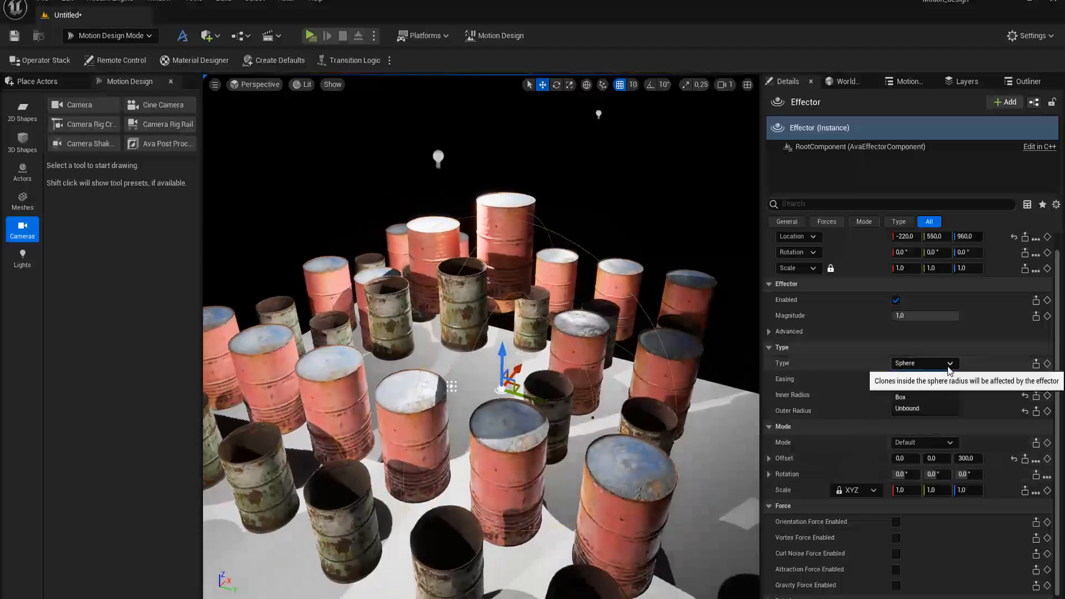
left_click(949, 365)
left_click(907, 397)
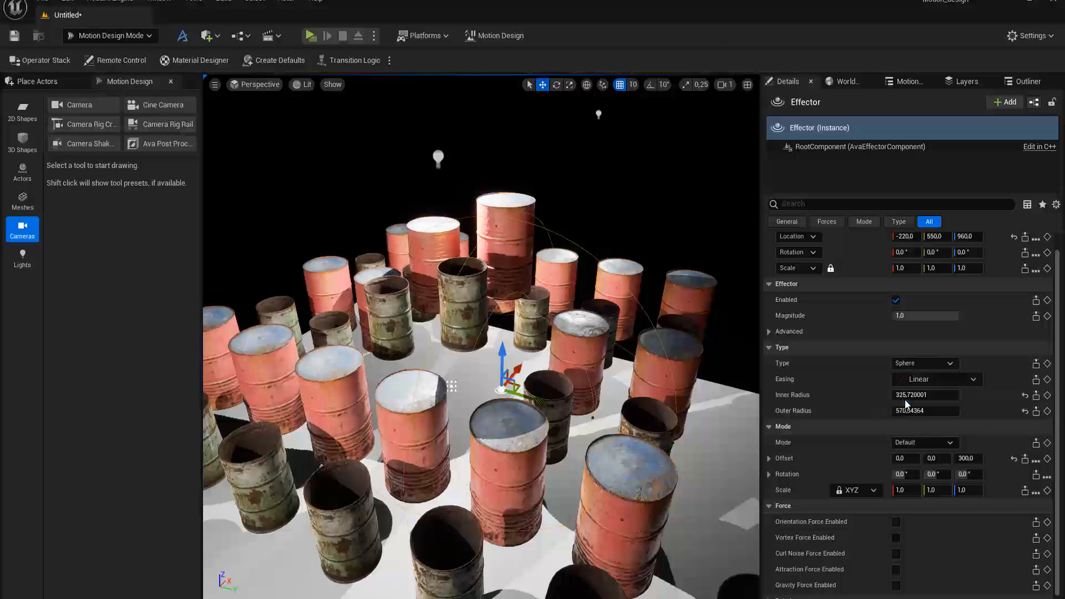
Set the box's Inner Extent to about 84, 318, 35 and Outer Extent to about 240, 762, 239, and move it to -260, 450, 1210.
left_click_drag(543, 475, 544, 326, "alt")
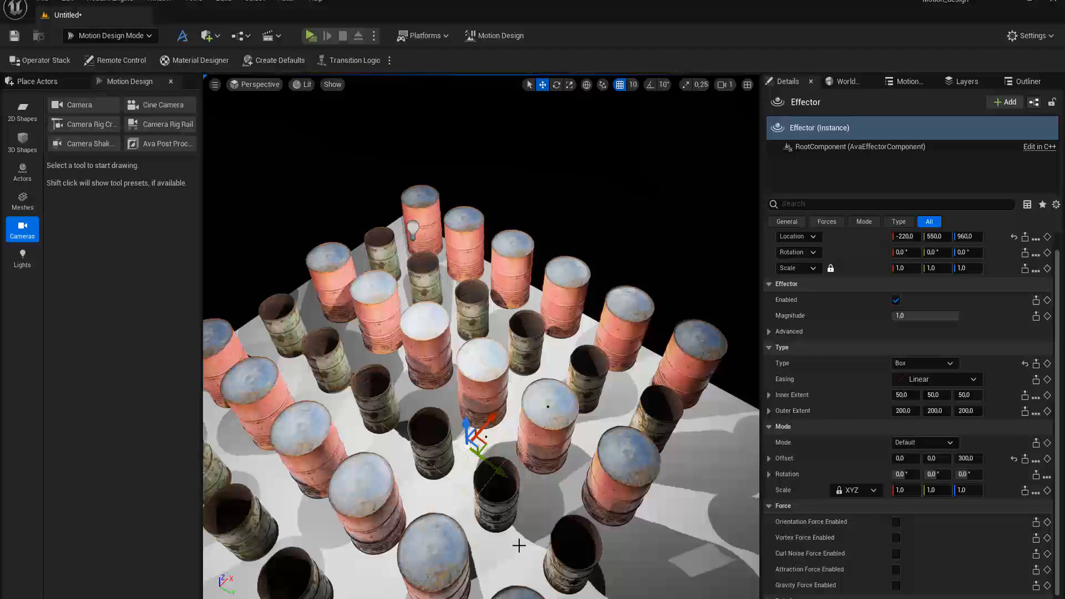
left_click_drag(519, 545, 498, 515, "alt")
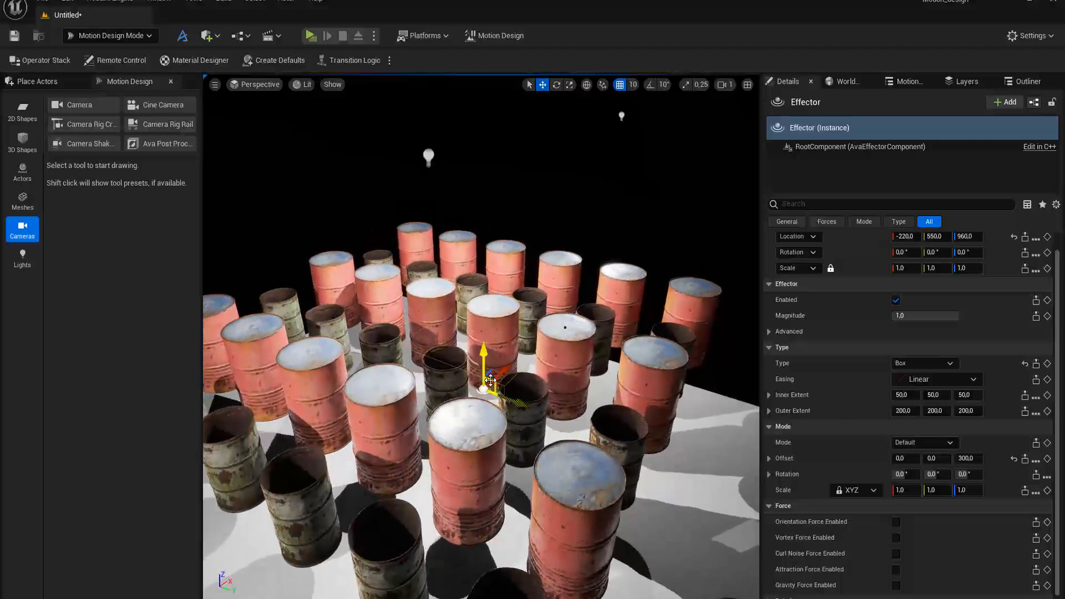
mouse_move(503, 371)
left_mouse_down()
mouse_move(456, 416)
mouse_move(502, 365)
left_mouse_up()
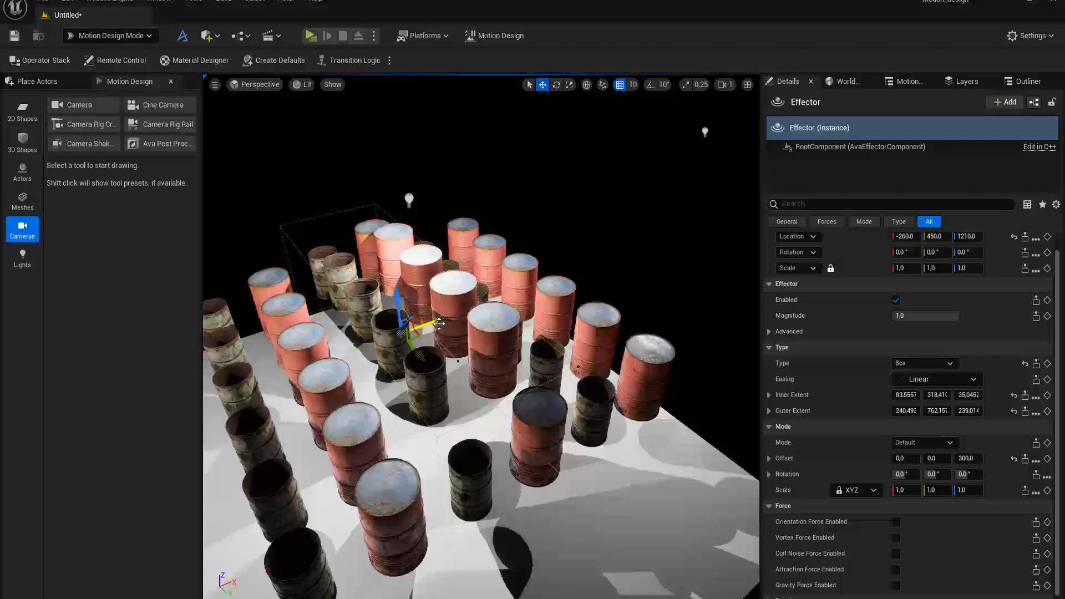
Test the box effector by moving it through the barrel grid, raising it to Z 1500 and lowering it to -520, 450, 1030.
left_click_drag(439, 323, 424, 355)
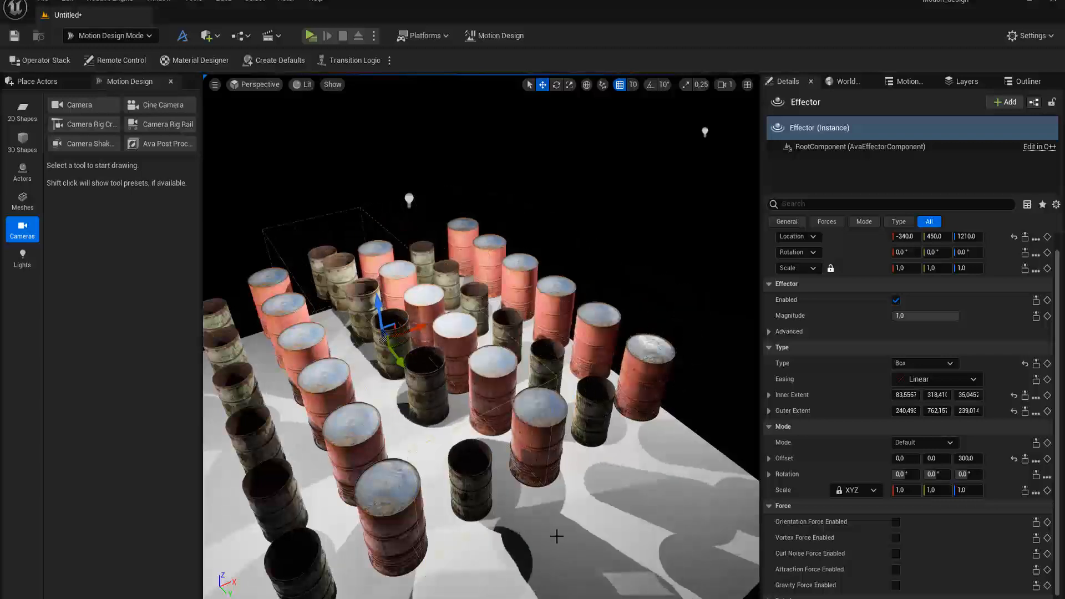
left_click_drag(556, 536, 436, 344, "alt")
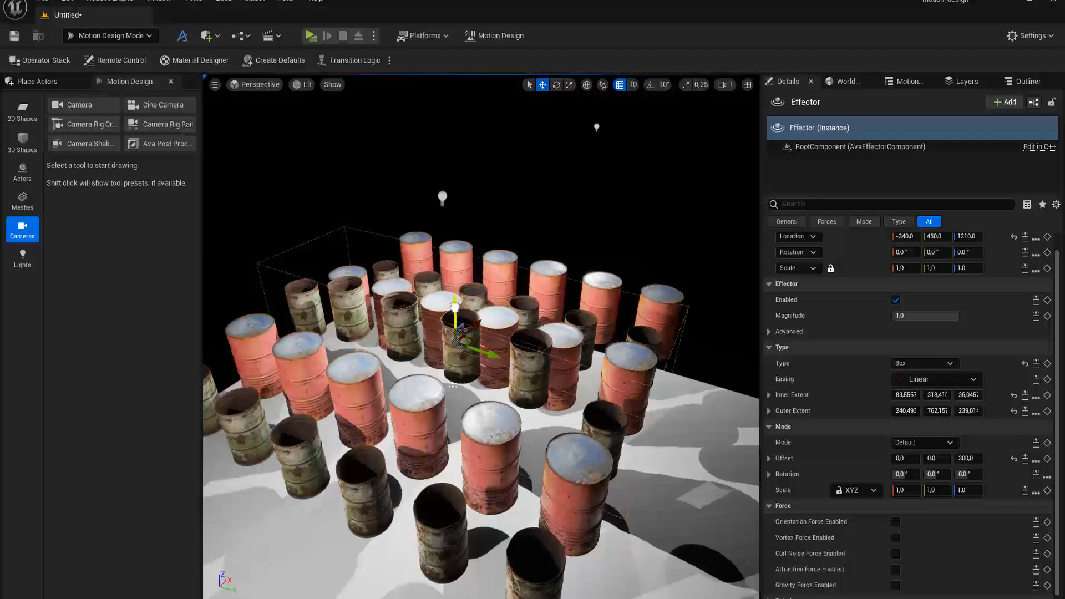
left_click_drag(455, 305, 548, 296)
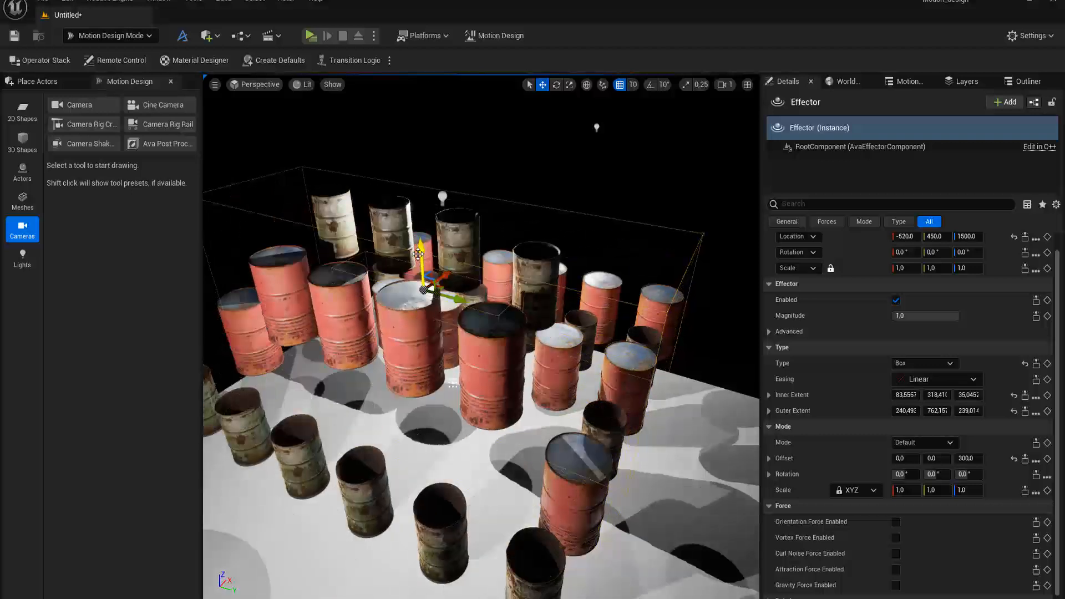
left_click_drag(419, 253, 414, 378)
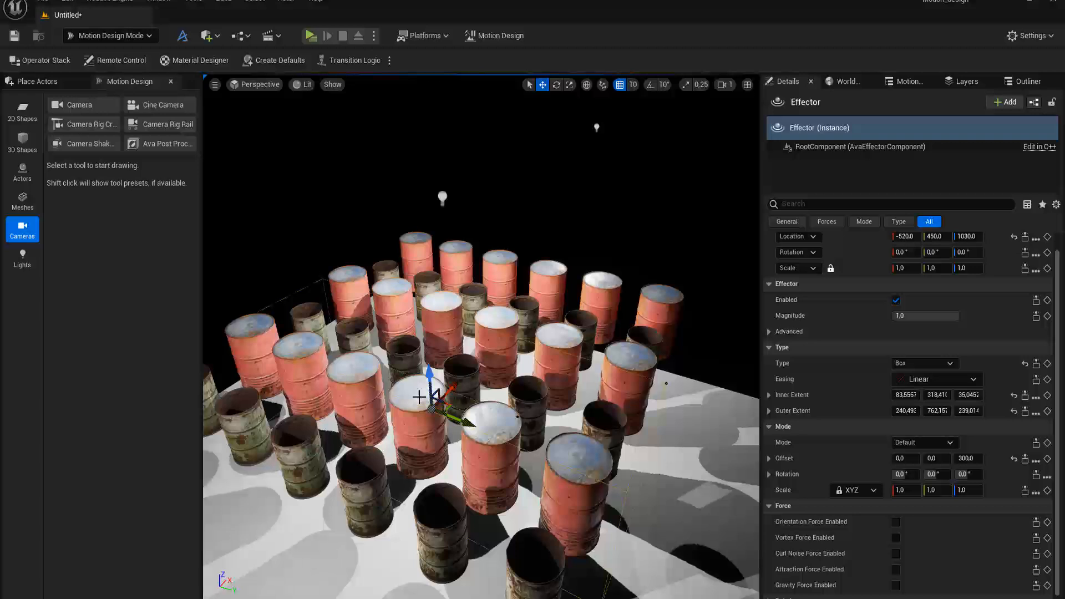
Move the effector up and across the barrels to -260, 450, 1210, undoing the last extra move.
left_click_drag(420, 452, 381, 412, "alt")
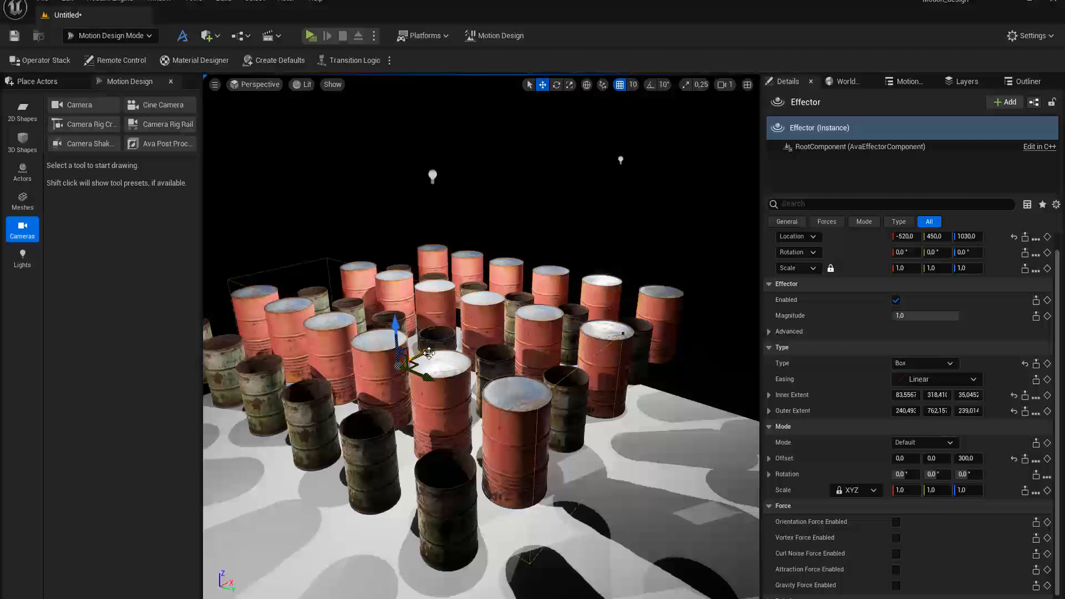
left_click_drag(429, 353, 443, 258)
left_click_drag(471, 291, 424, 355)
key("ctrl+z")
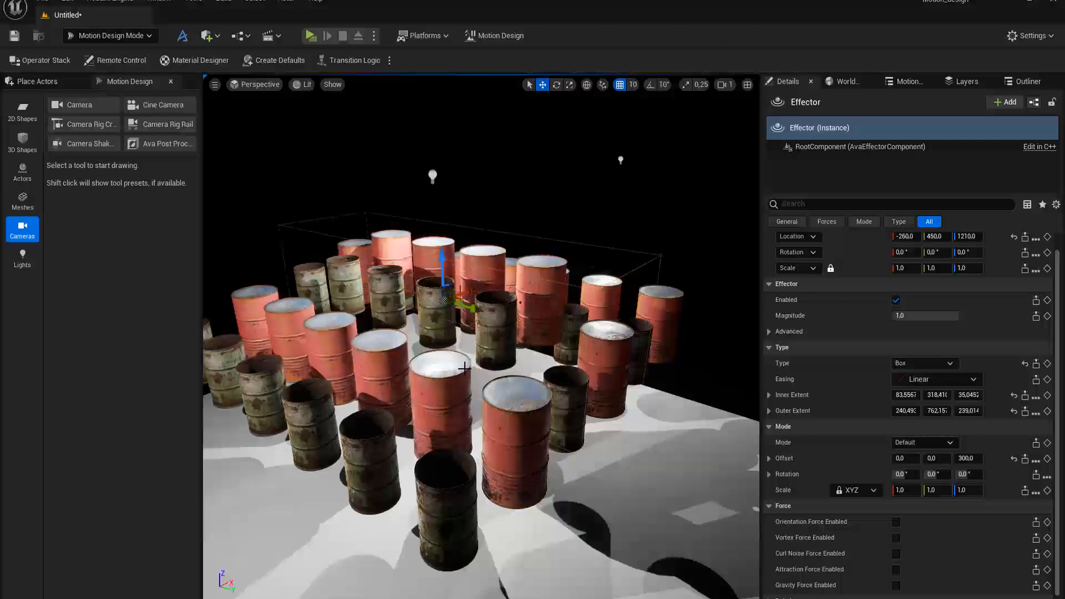
Try a Vortex Force of about 123.6 on the effector while moving it across the barrels, and disable the force again.
left_click_drag(455, 404, 454, 355, "alt")
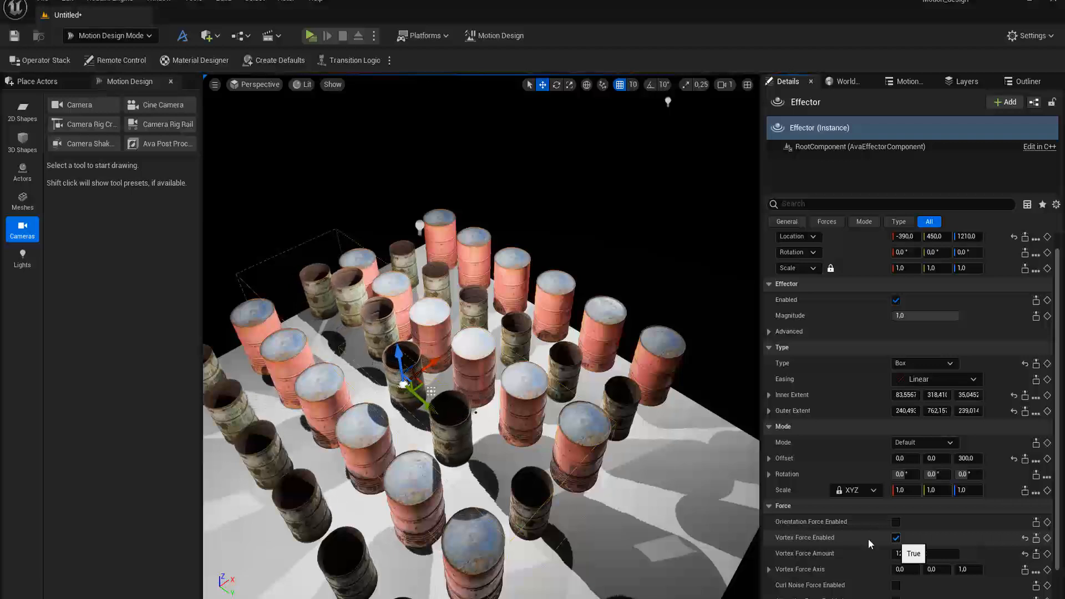
left_click(895, 539)
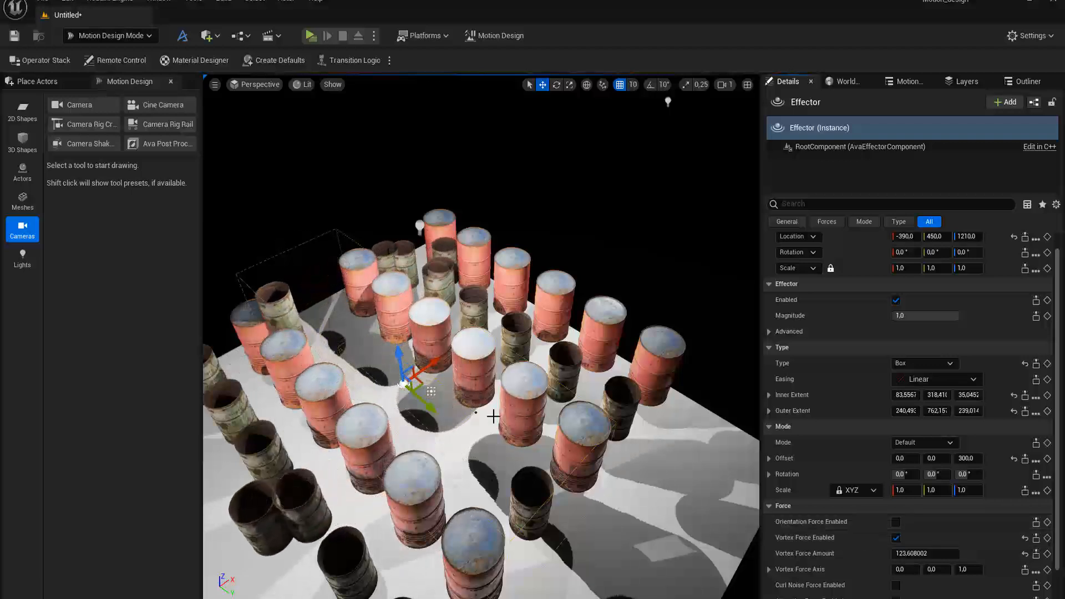
left_click_drag(435, 364, 561, 452)
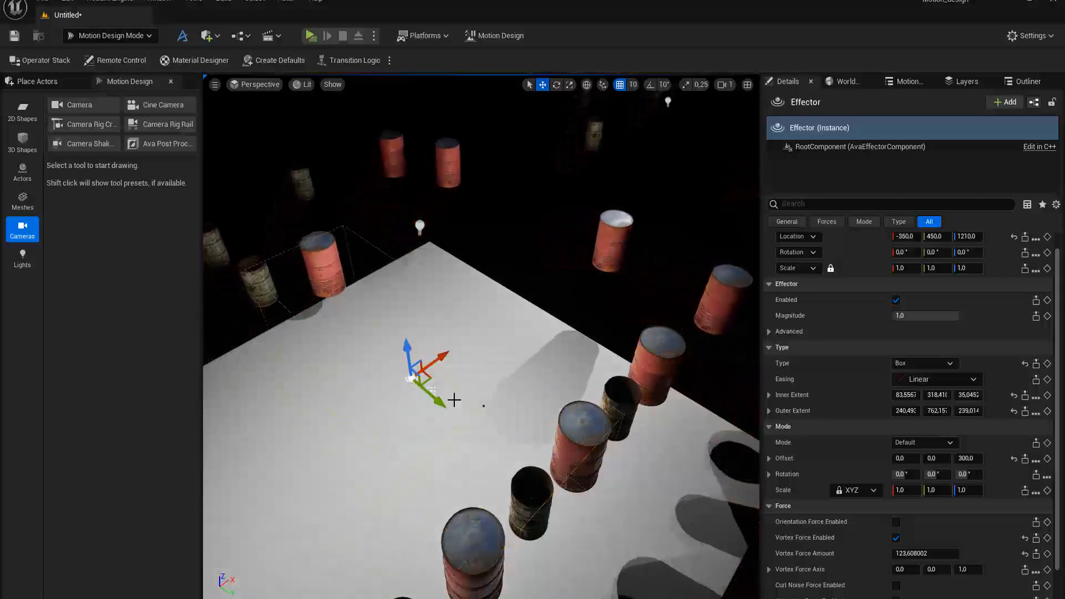
left_click(896, 538)
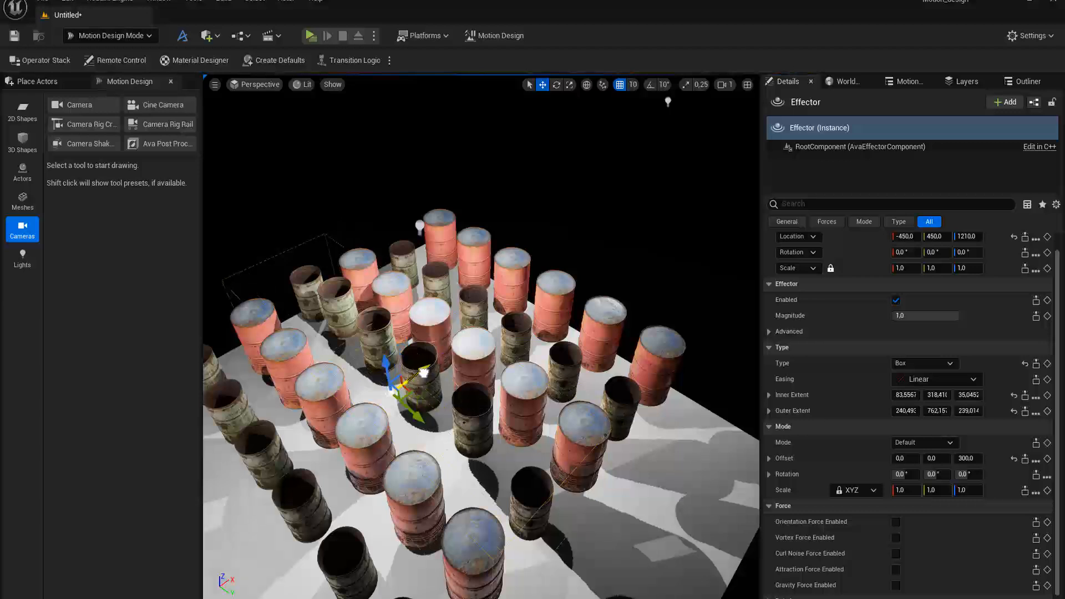
Try the Curl Noise Force while moving the effector to -390, 450, 1210, and disable the force again.
left_click_drag(424, 373, 446, 392)
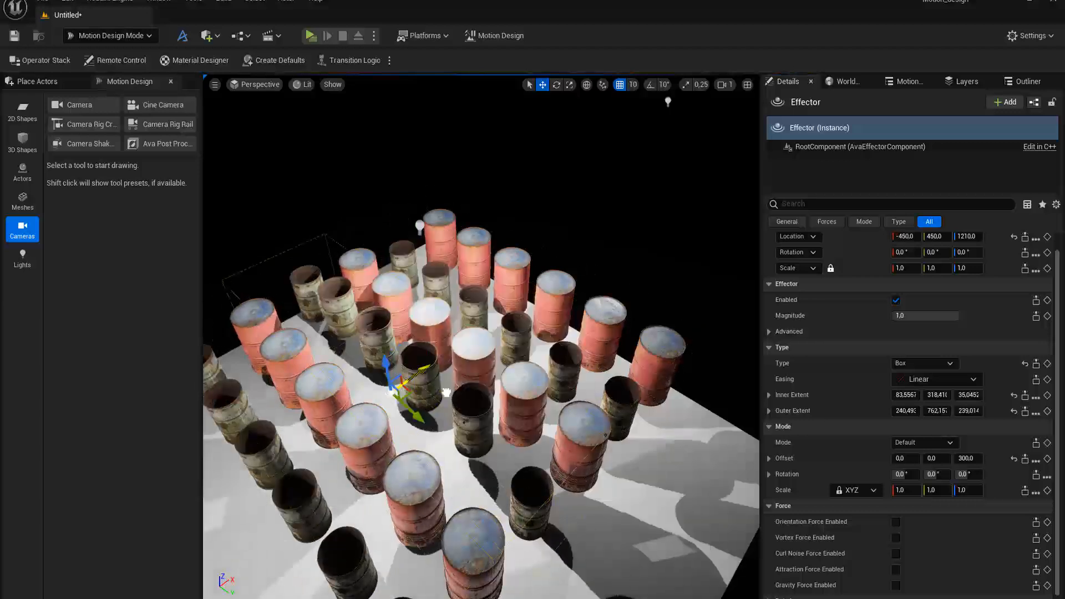
left_click(897, 553)
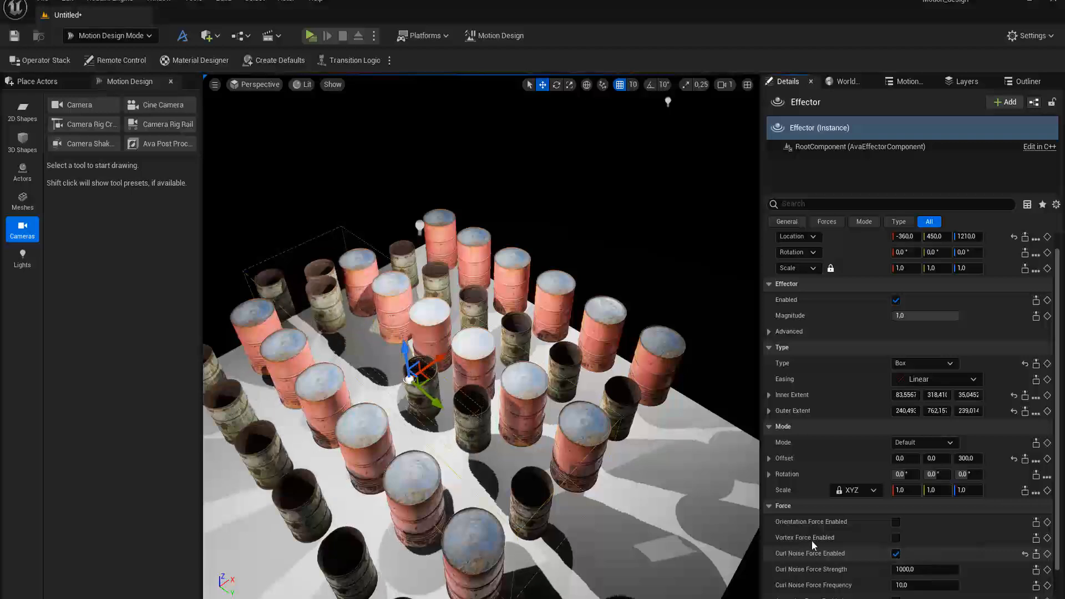
left_click_drag(436, 362, 498, 419)
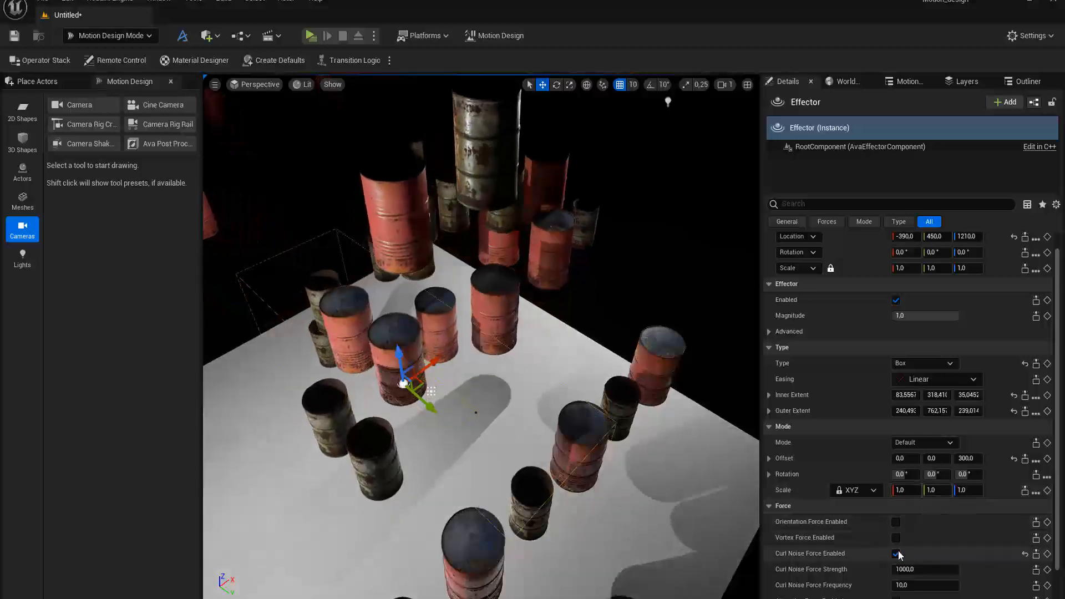
left_click(896, 554)
Delete the floor plane beneath the barrels.
left_click(707, 501)
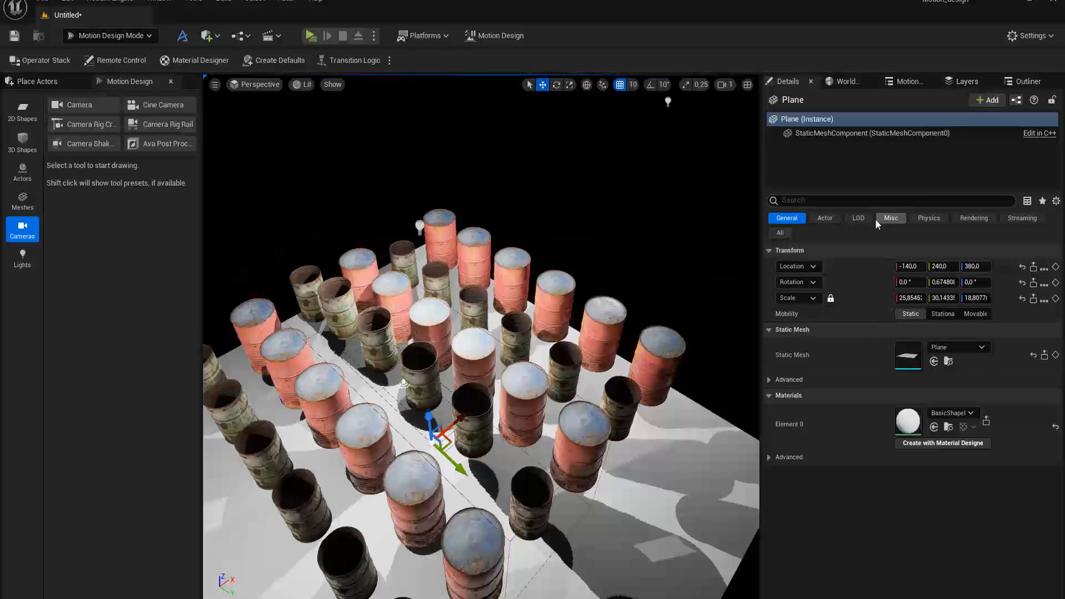
key("Delete")
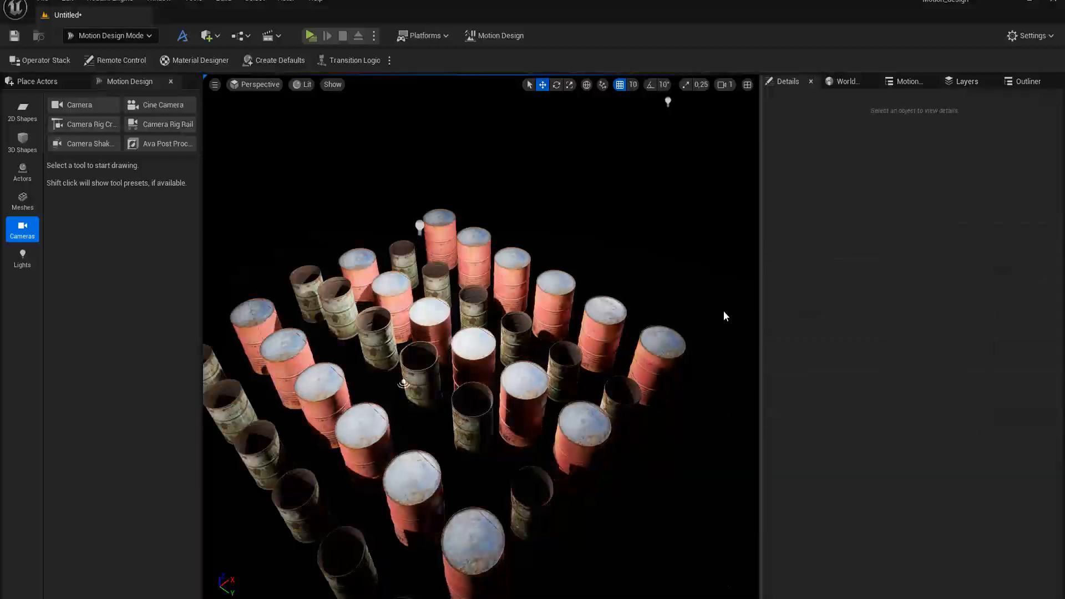
Switch the selection from Cloner2 to the Effector in the Motion Design Outliner and show the effector's details.
left_click(472, 343)
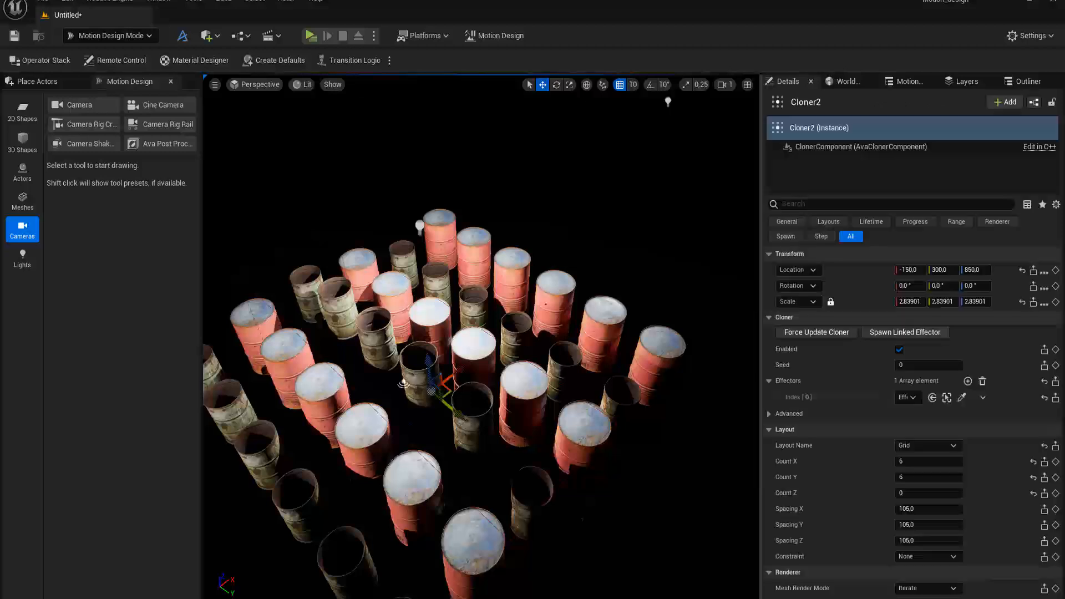
left_click(899, 84)
left_click(866, 135)
left_click(788, 83)
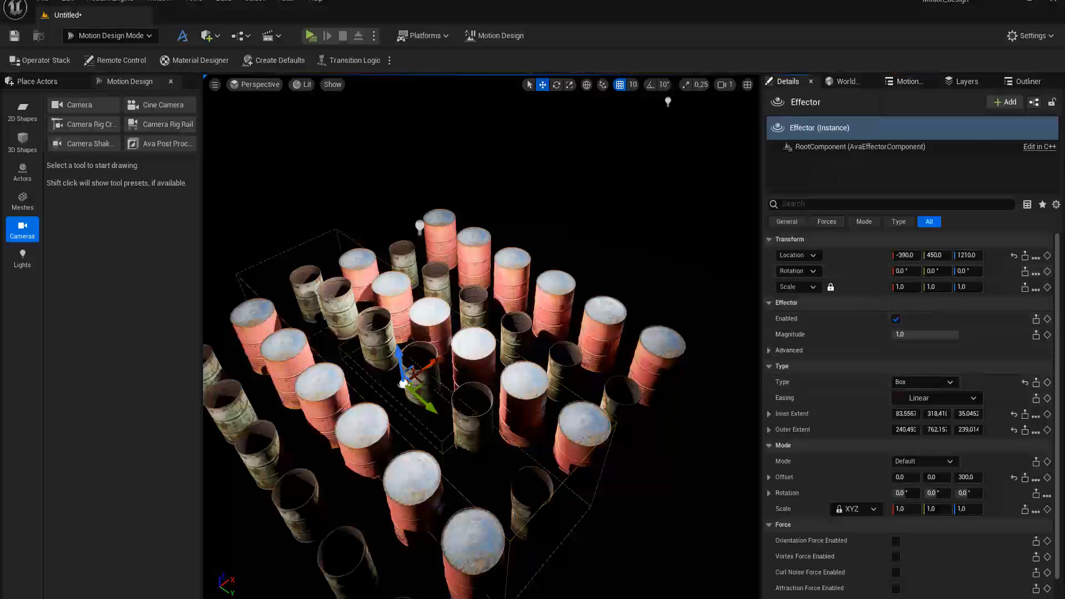
Bring up the Sequencer beside the Motion Design Outliner and add the Effector to the sequence.
left_click_drag(1064, 224, 778, 421)
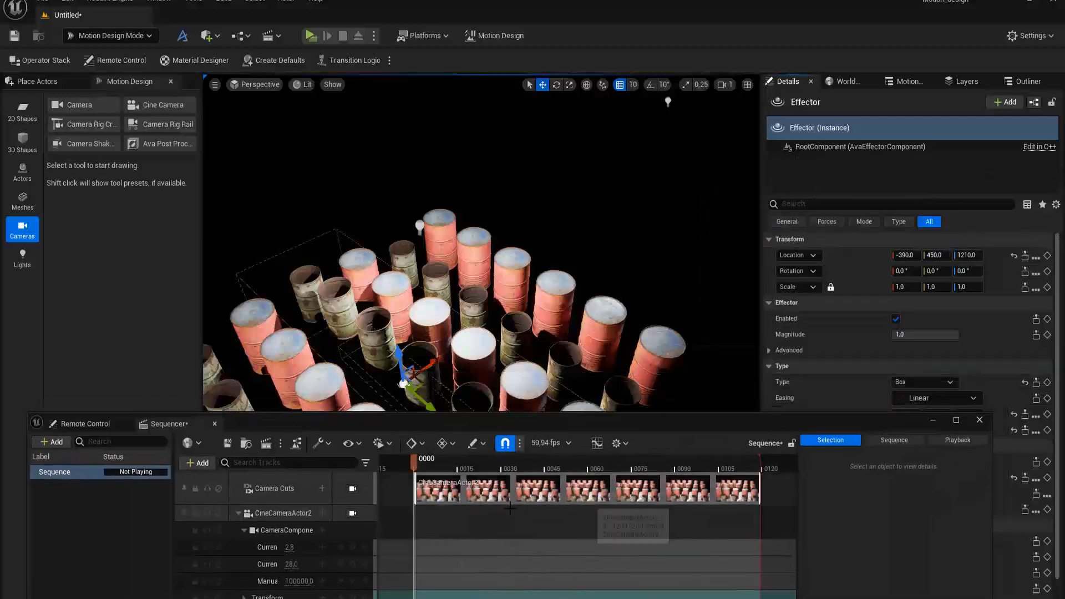
left_click_drag(261, 422, 297, 272)
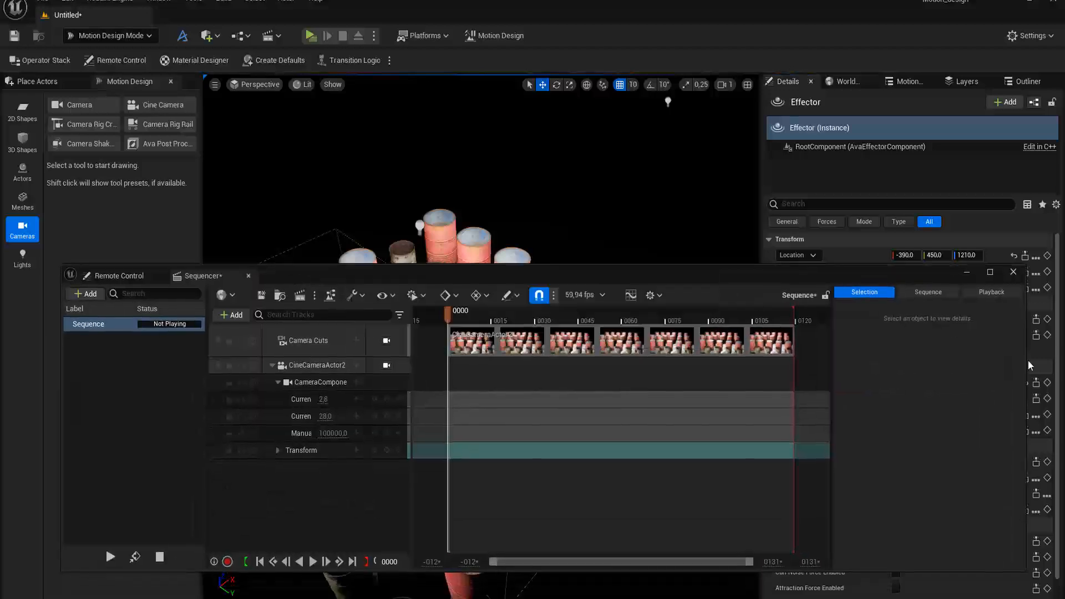
left_click_drag(1024, 365, 880, 391)
left_click_drag(559, 275, 480, 383)
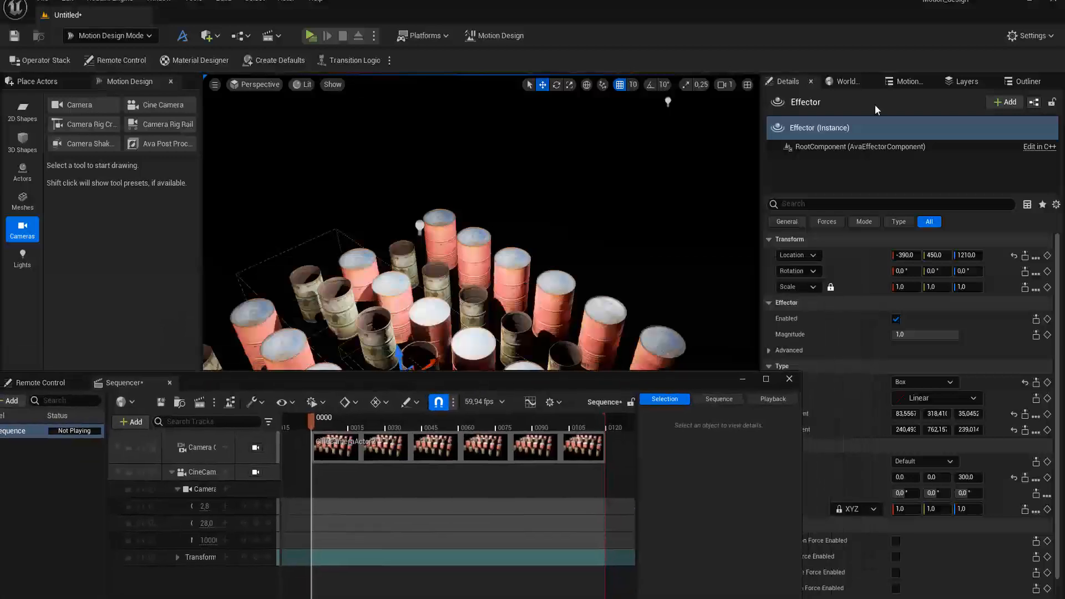
left_click(901, 84)
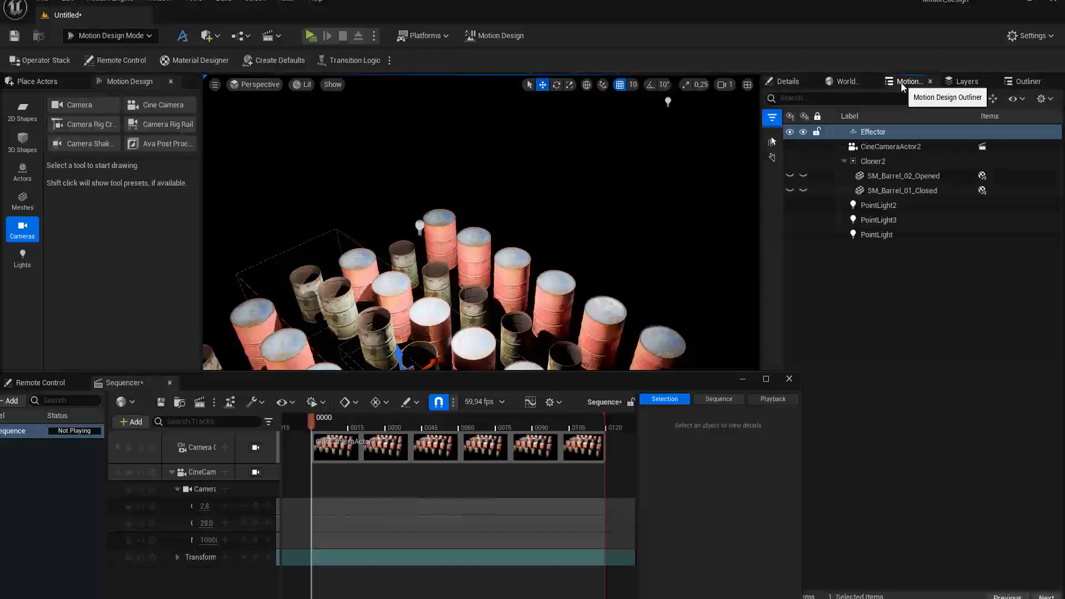
left_click_drag(867, 131, 229, 598)
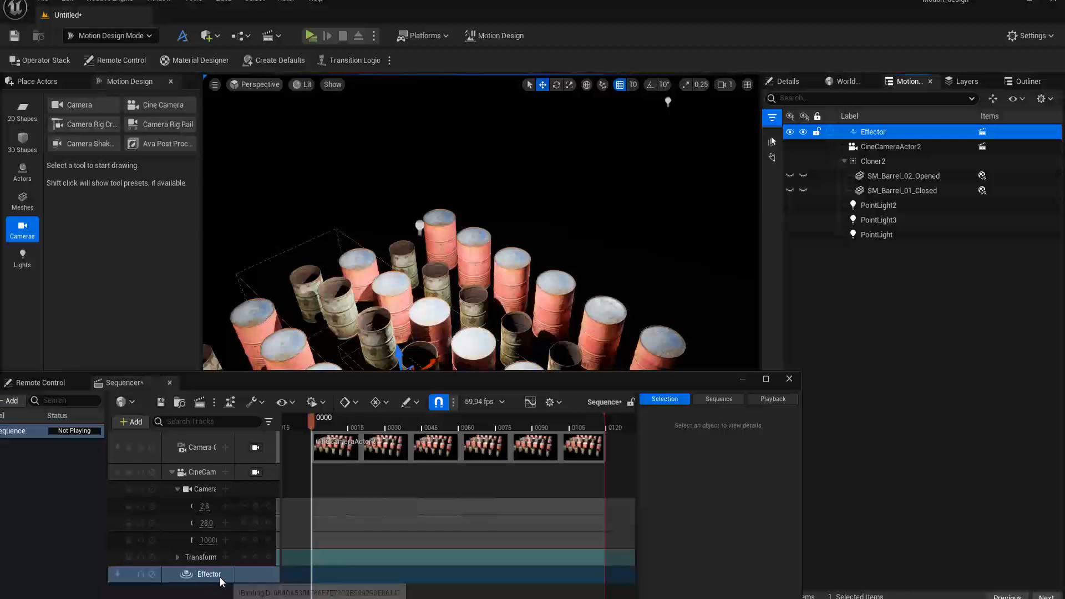
Add a Curl Noise Force Enabled track to the Effector in the sequence and widen the track list to show full names.
left_click_drag(384, 379, 438, 186)
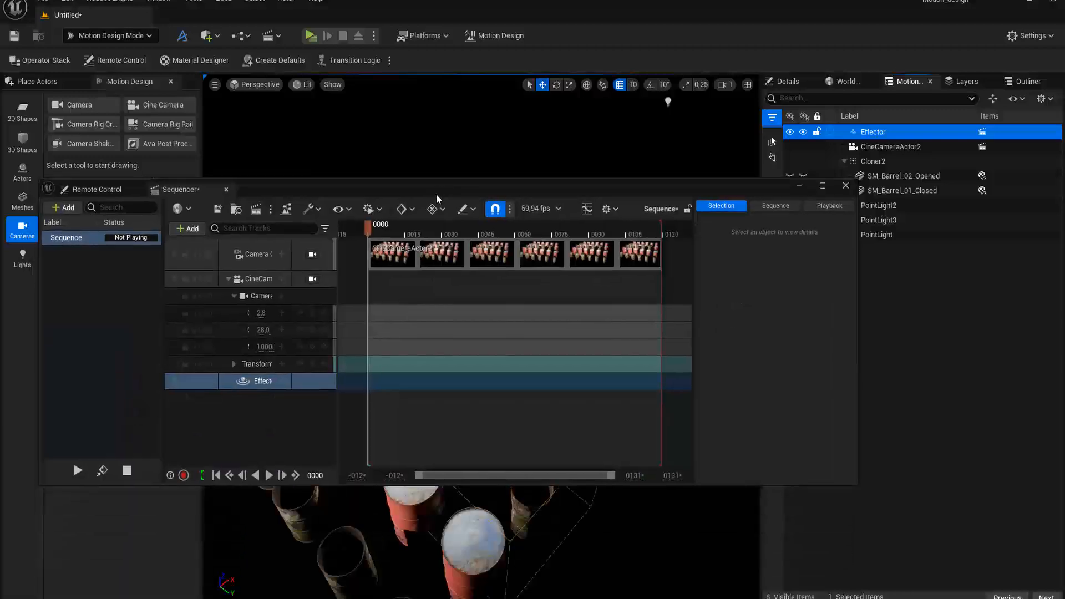
left_click(282, 381)
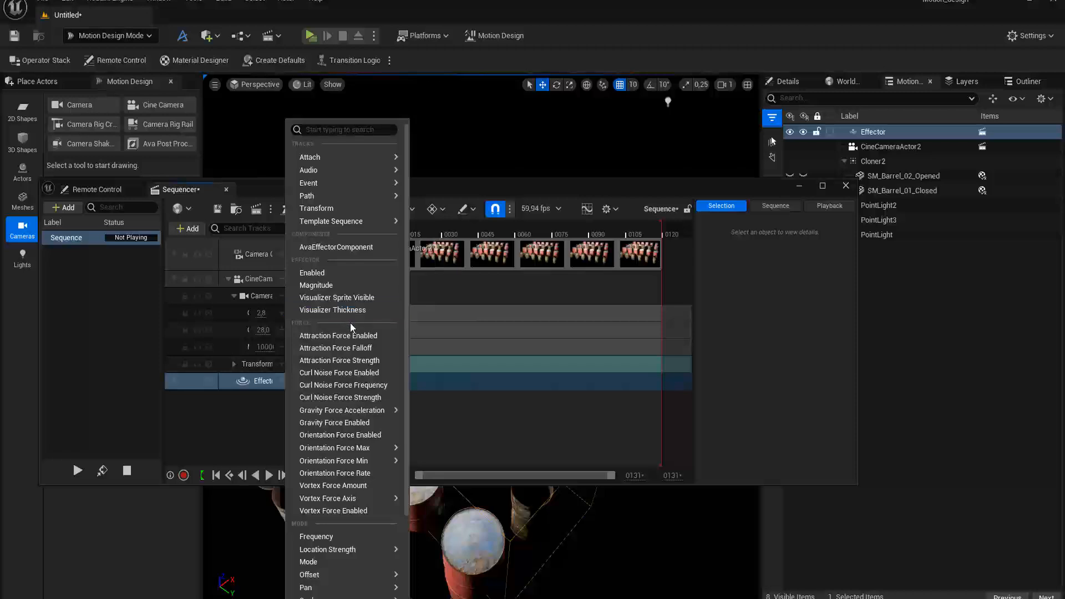
left_click(371, 375)
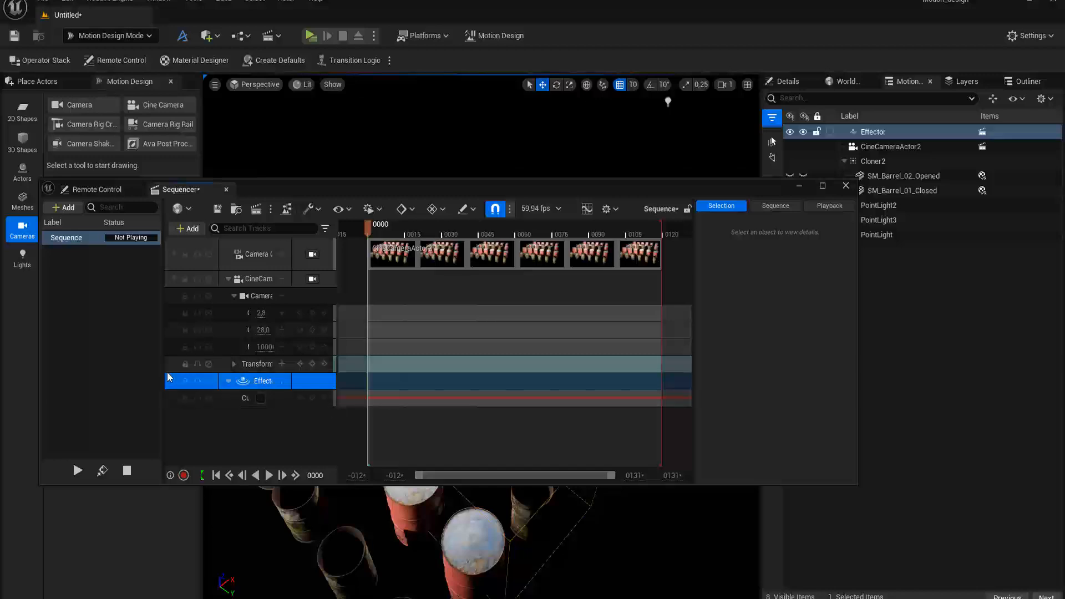
left_click_drag(163, 372, 81, 376)
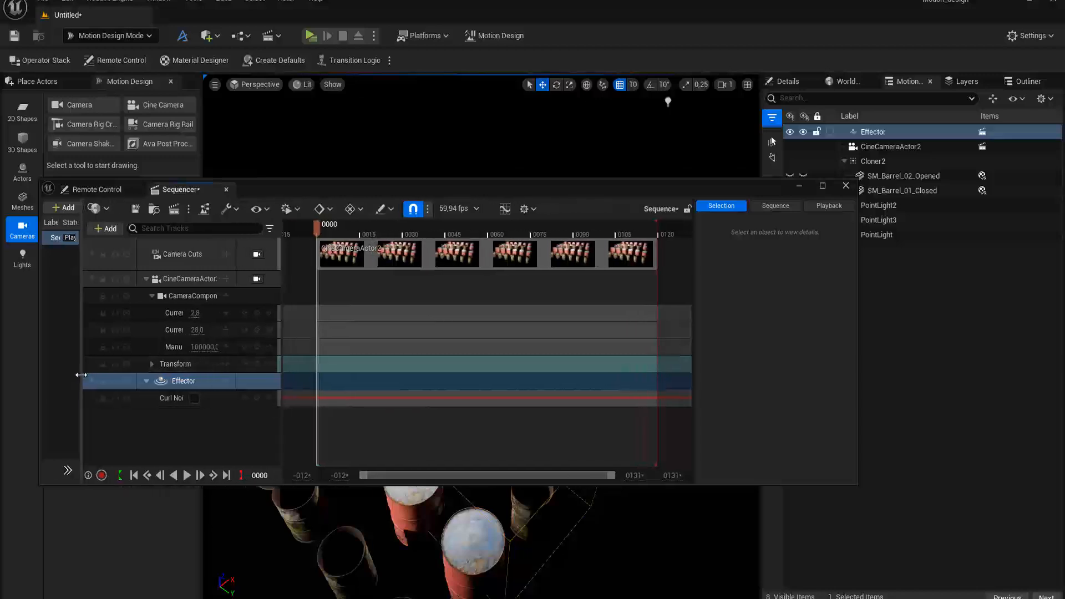
left_click_drag(288, 417, 345, 425)
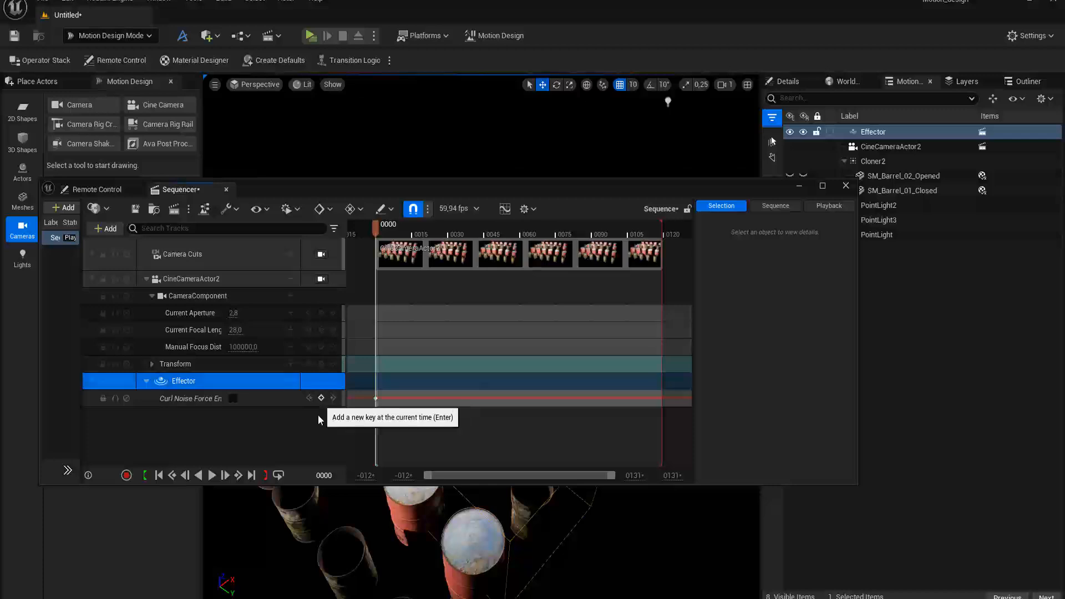
Key the effector's Curl Noise Force as disabled at frame 0 and enabled at frame 5.
left_click(321, 398)
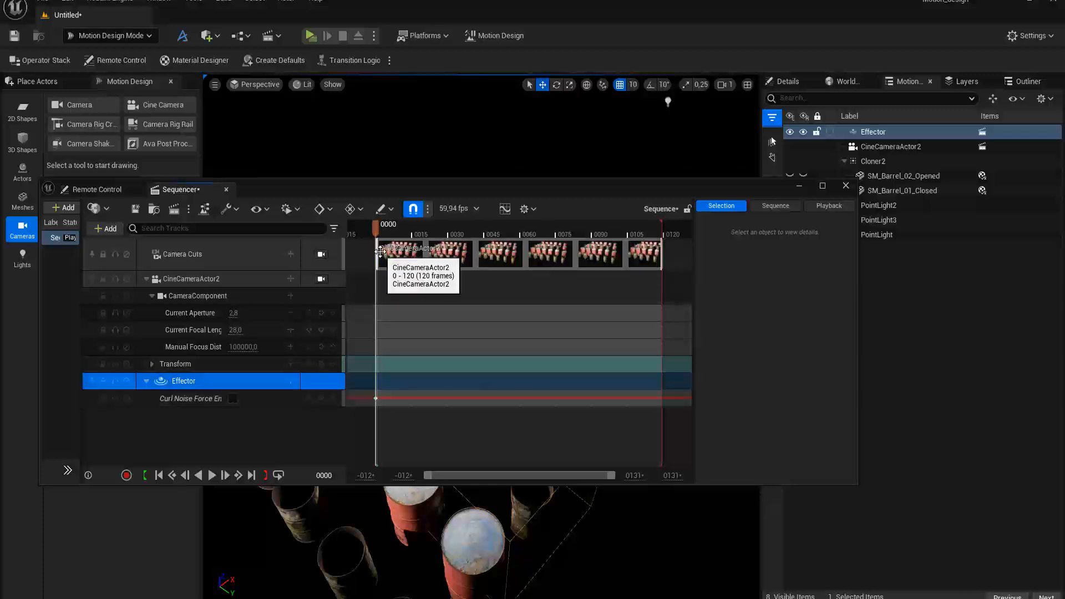
left_click(381, 230)
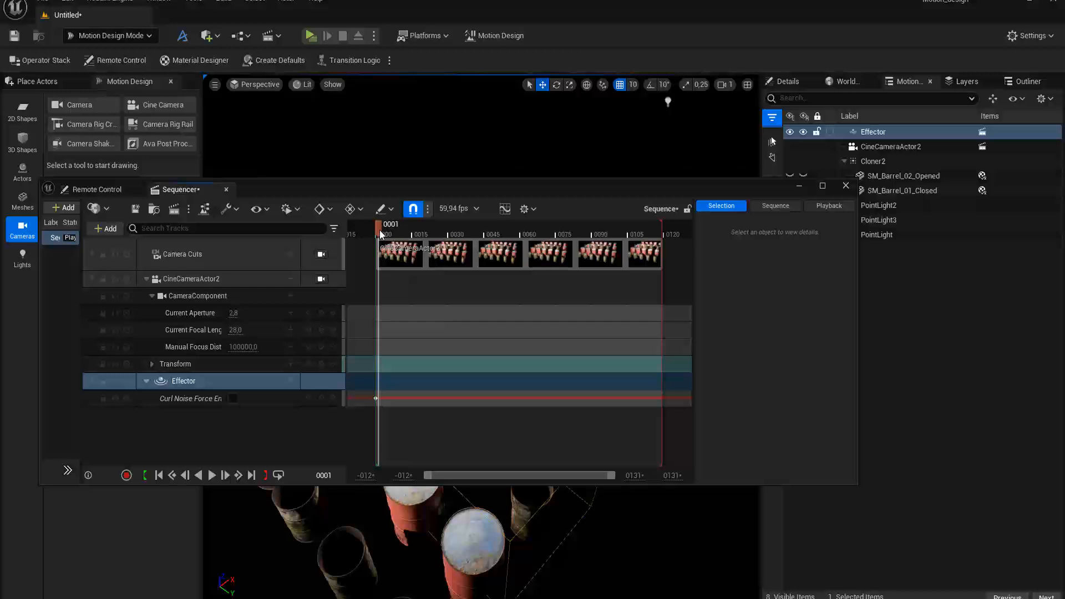
left_click_drag(383, 234, 387, 237)
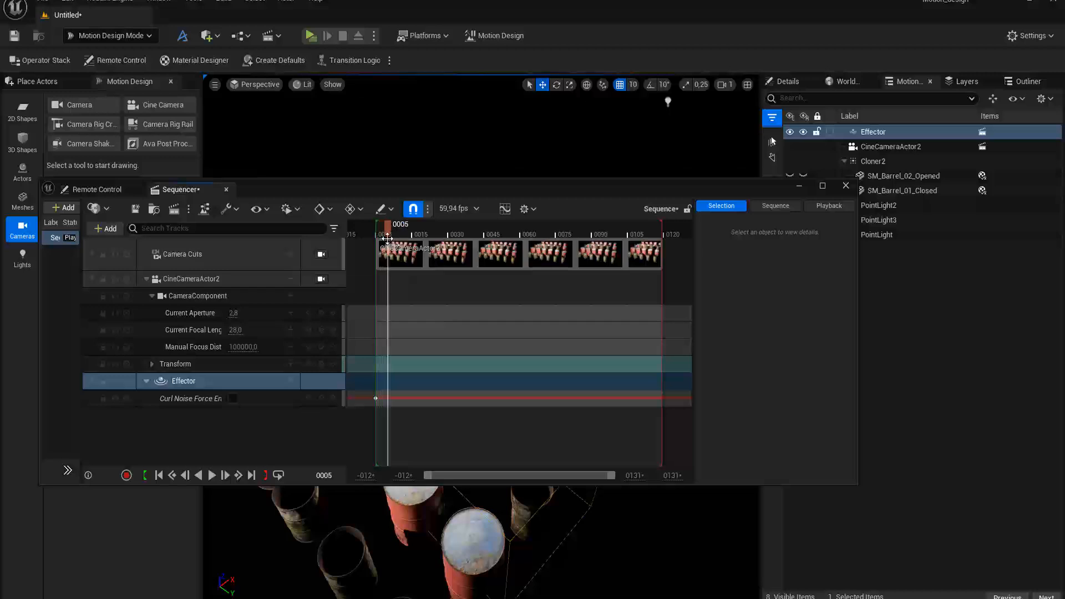
left_click(233, 399)
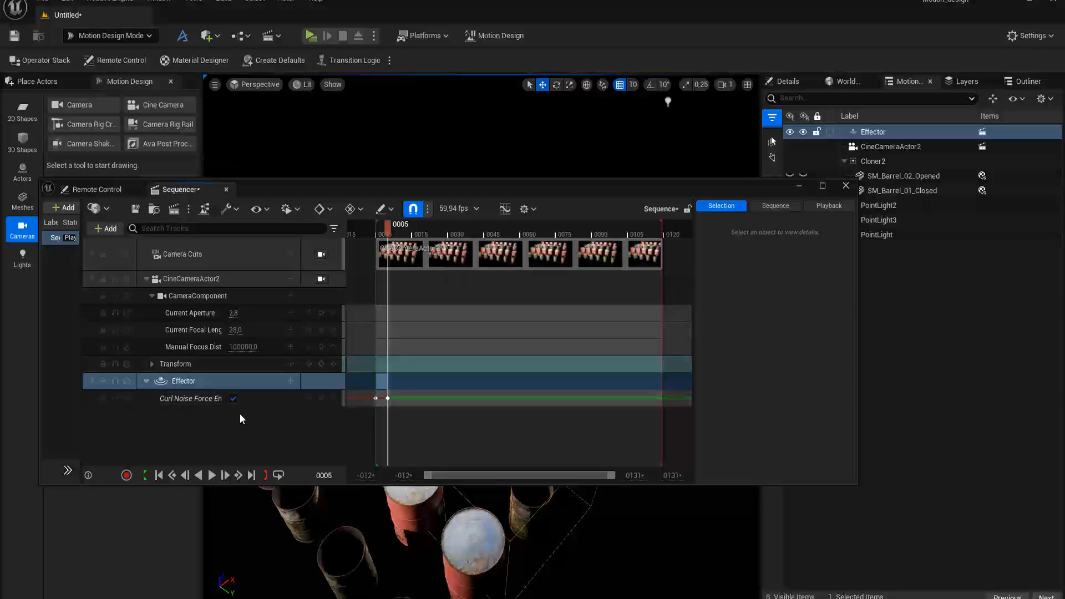
Play the sequence from the start to check the curl noise on the barrels, and return to frame 0.
left_click(172, 475)
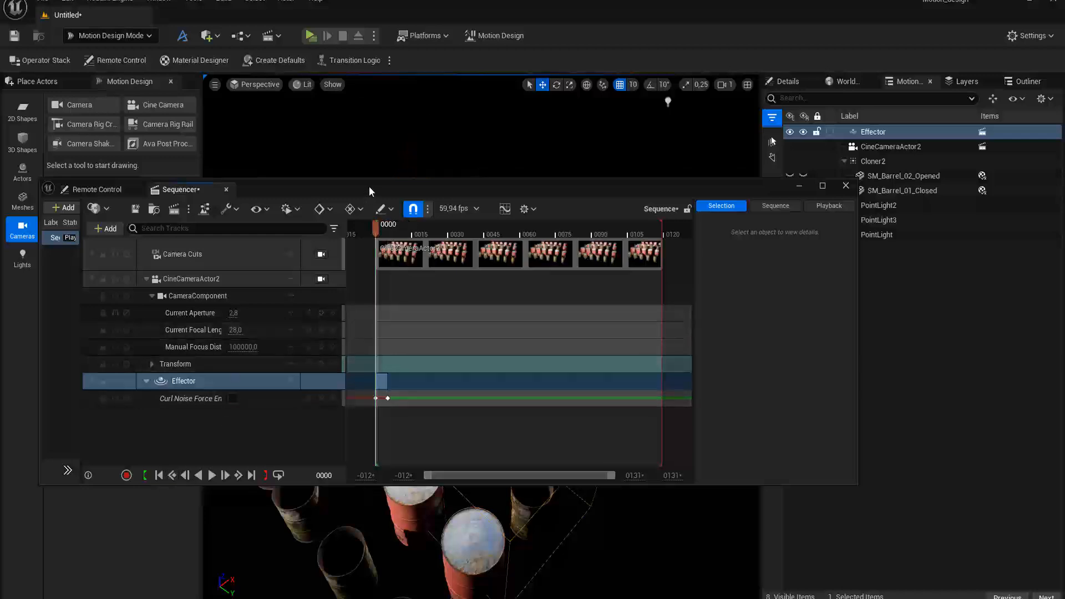
left_click_drag(368, 187, 442, 398)
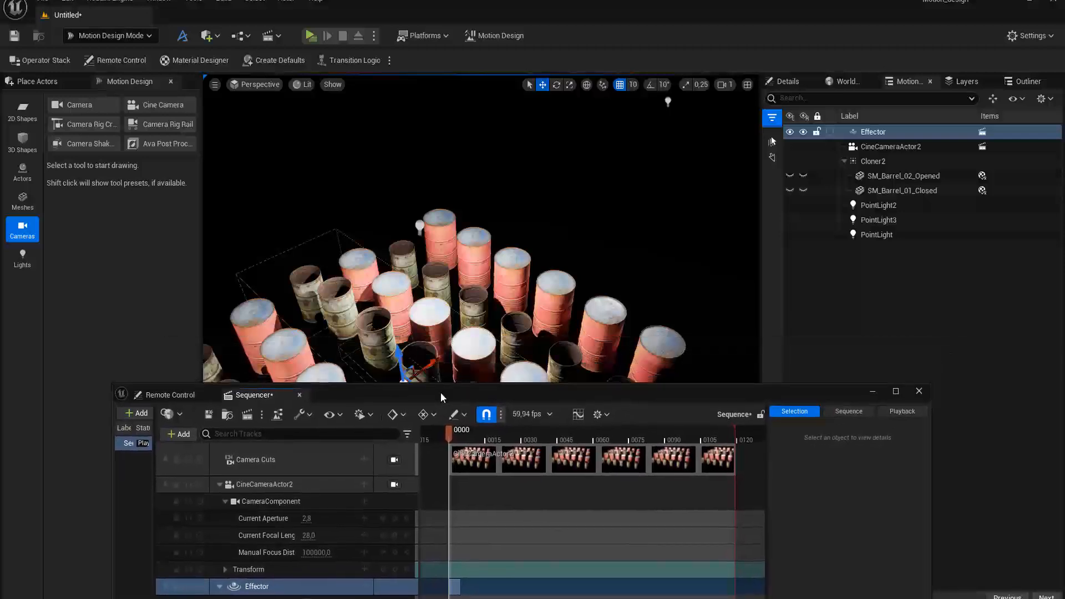
right_click_drag(467, 340, 460, 408)
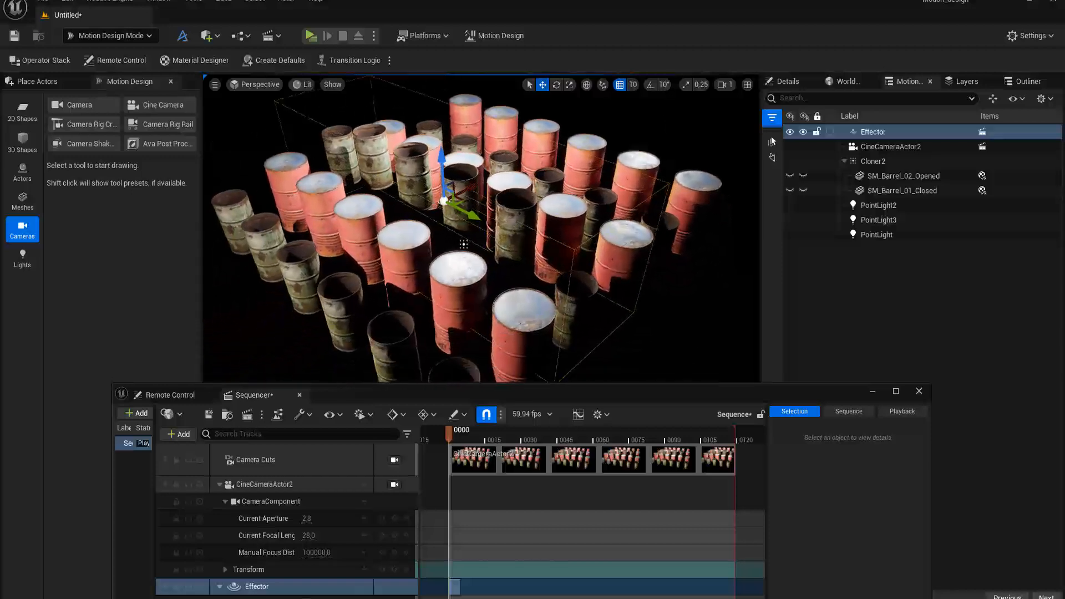
left_click_drag(464, 392, 474, 334)
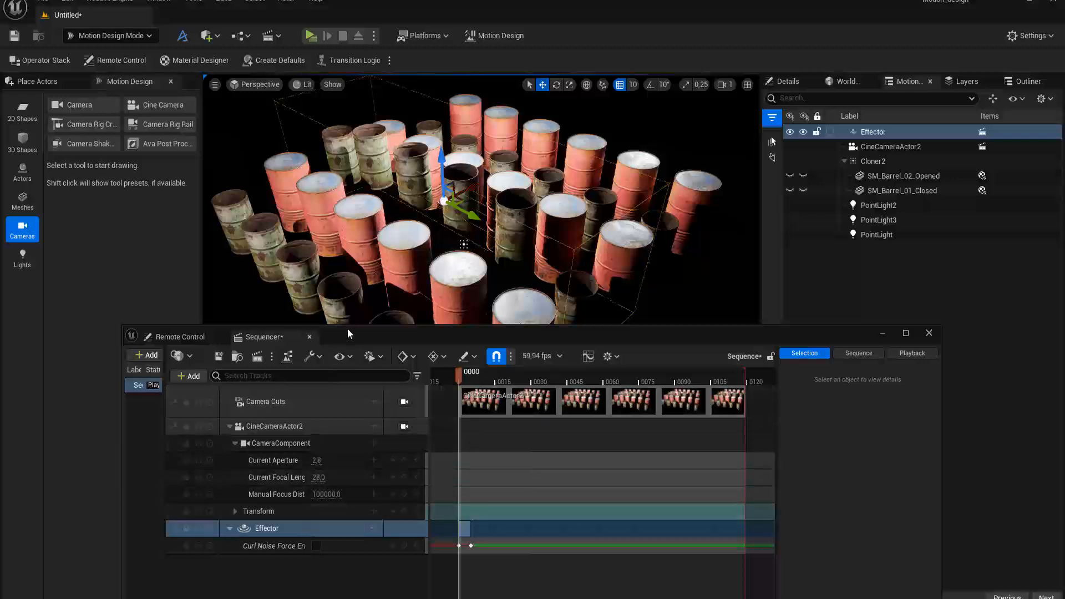
mouse_move(350, 325)
left_mouse_down()
mouse_move(354, 370)
mouse_move(353, 313)
left_mouse_up()
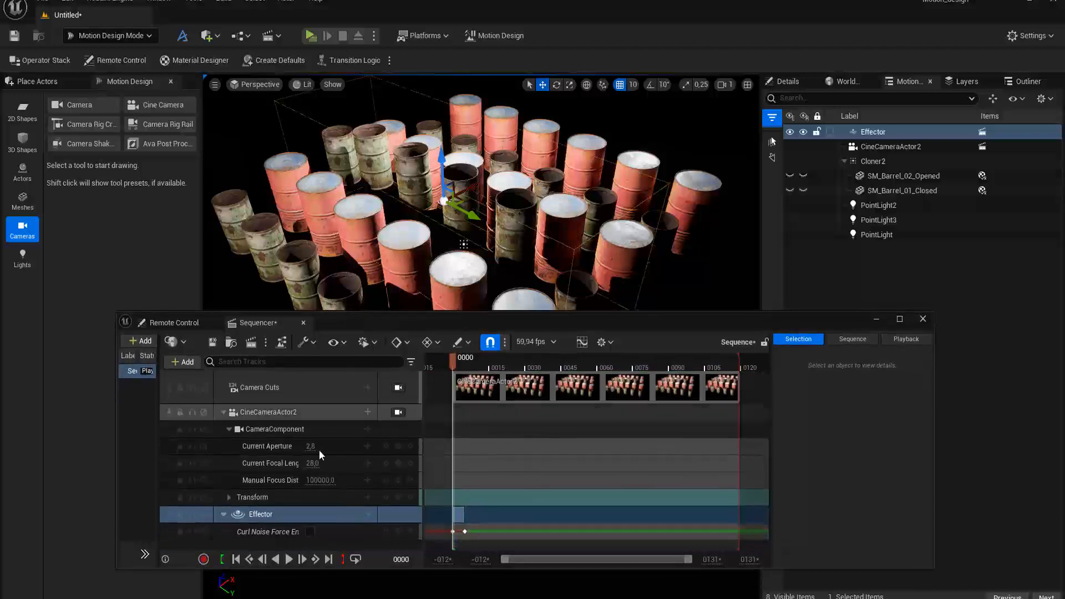
left_click(288, 559)
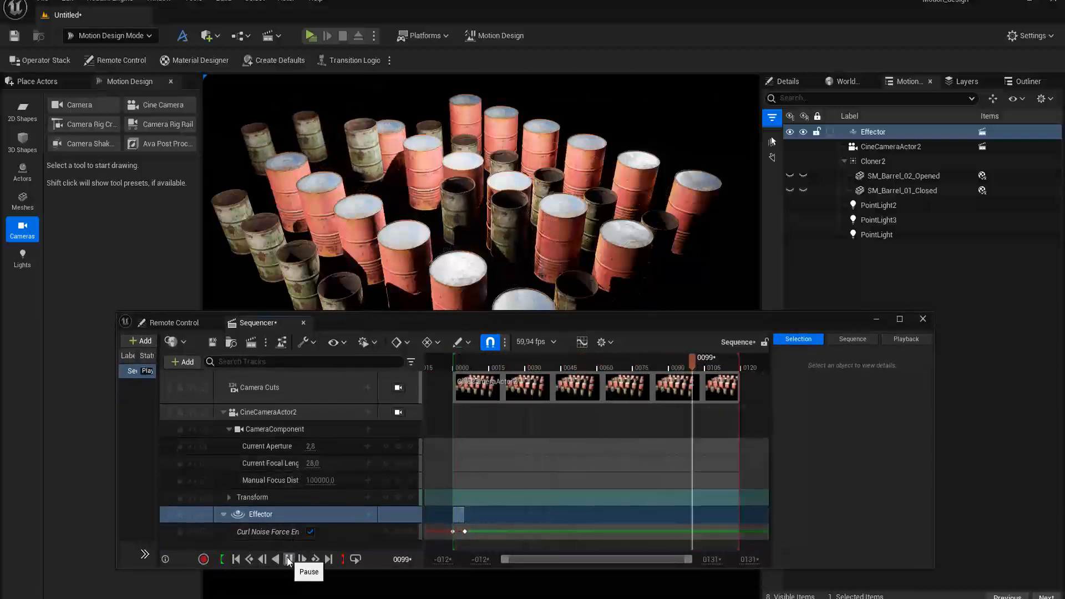
left_click(289, 560)
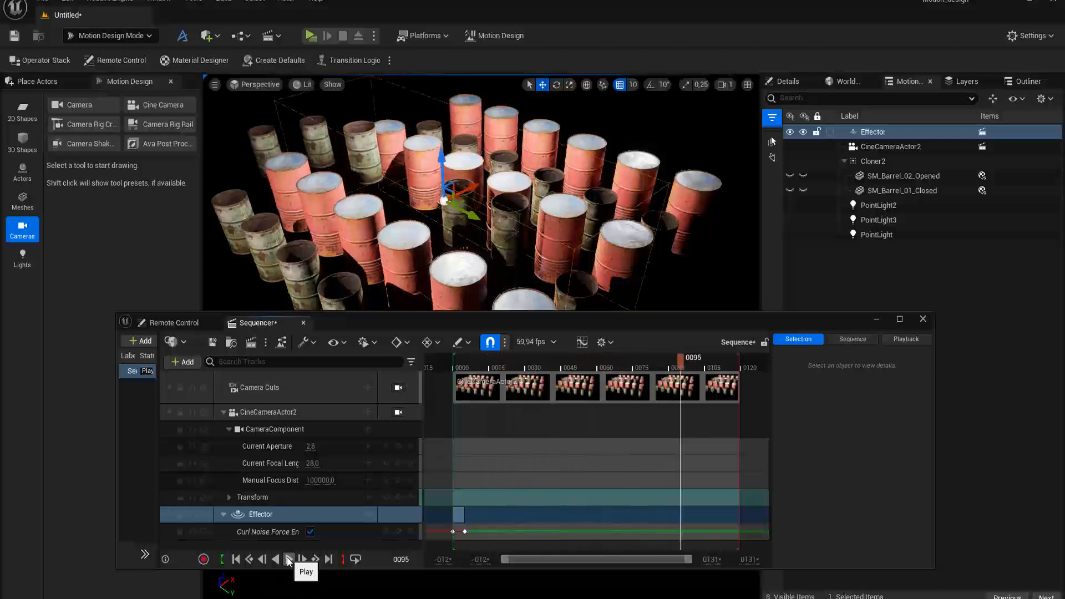
left_click(237, 559)
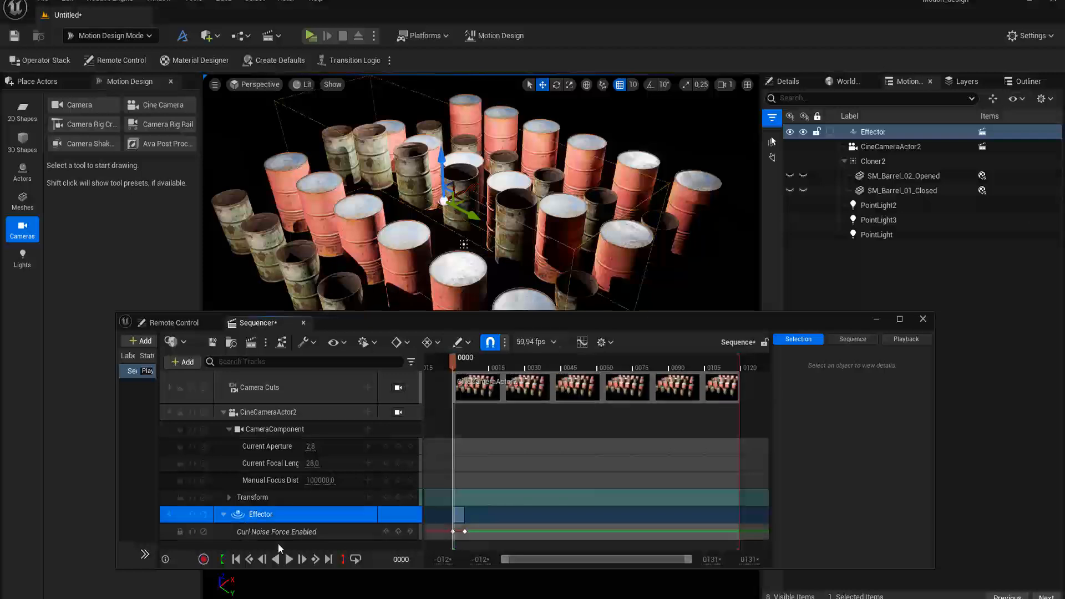
Add a Transform track to the Effector and enlarge the Sequencer to show it.
left_click(368, 515)
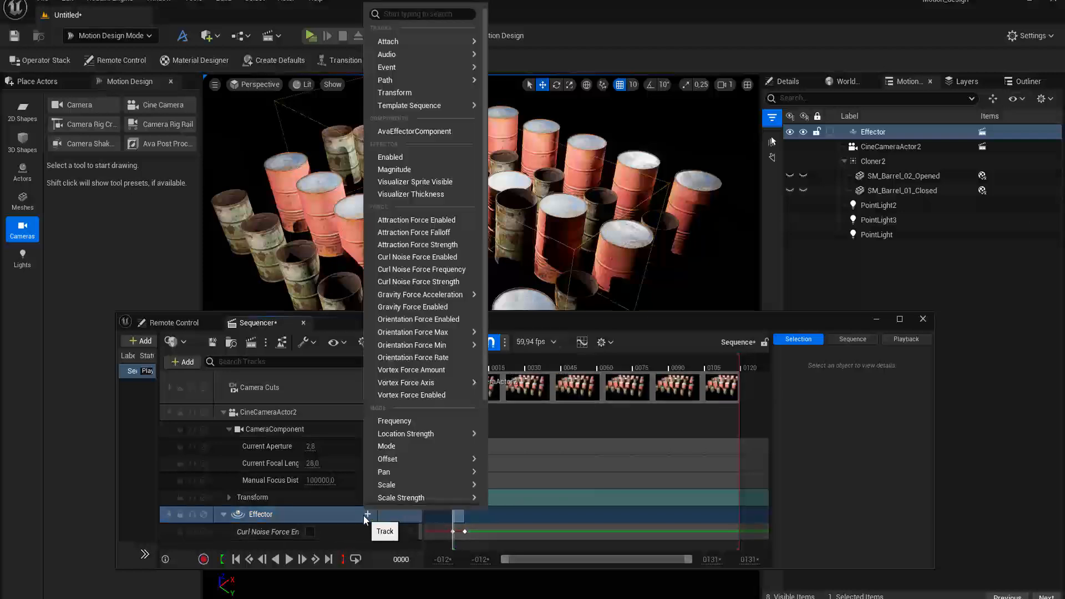
left_click(392, 94)
left_click_drag(336, 320, 329, 241)
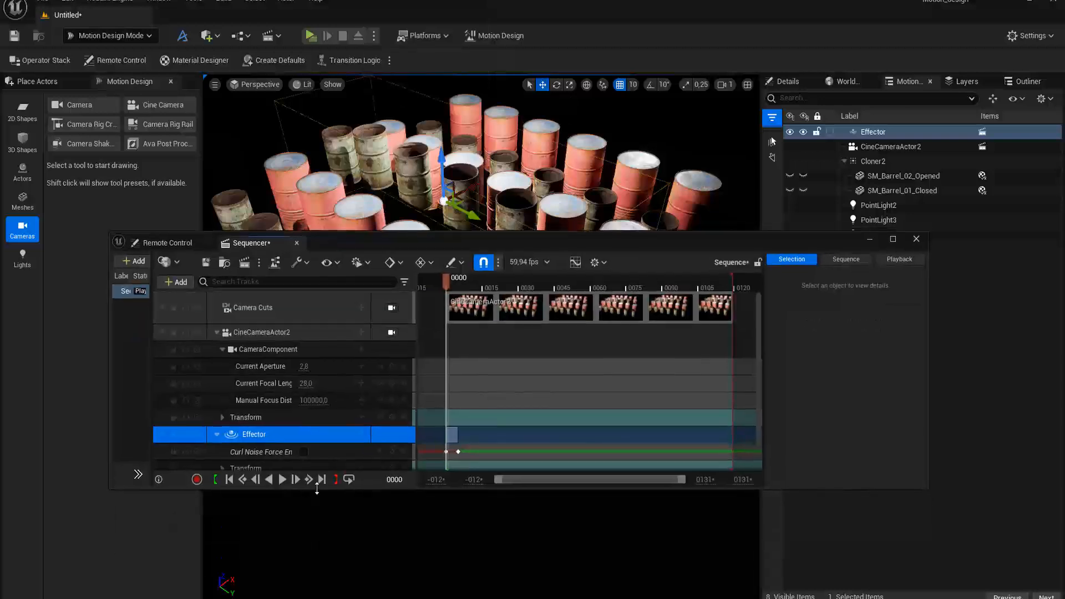
left_click_drag(317, 488, 313, 540)
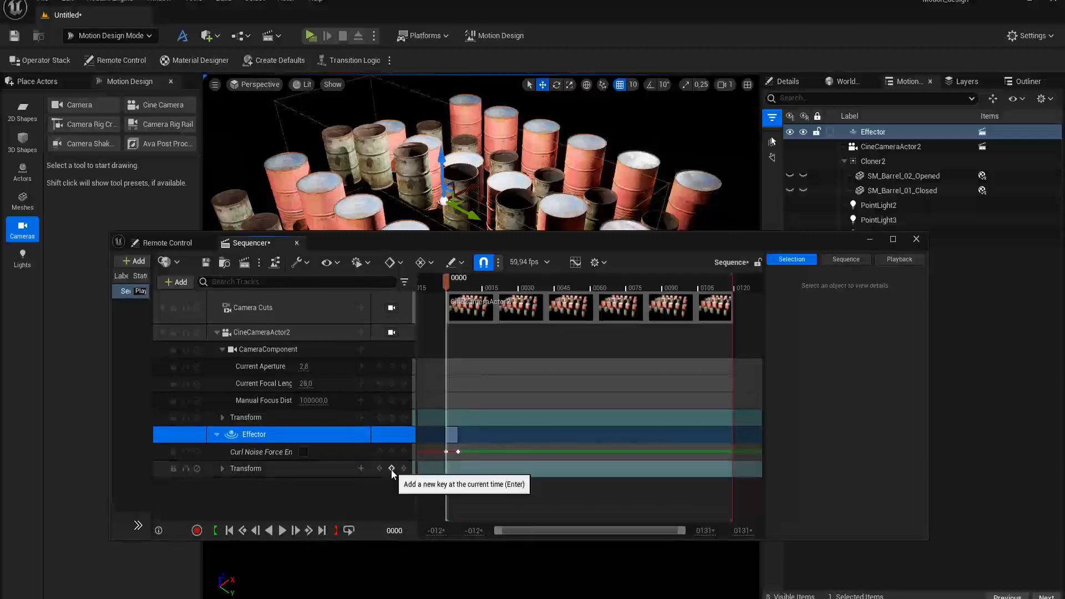
Move the effector off the near side of the barrel grid and key its transform at frame 0.
left_click_drag(468, 244, 476, 340)
left_click_drag(473, 189, 302, 306)
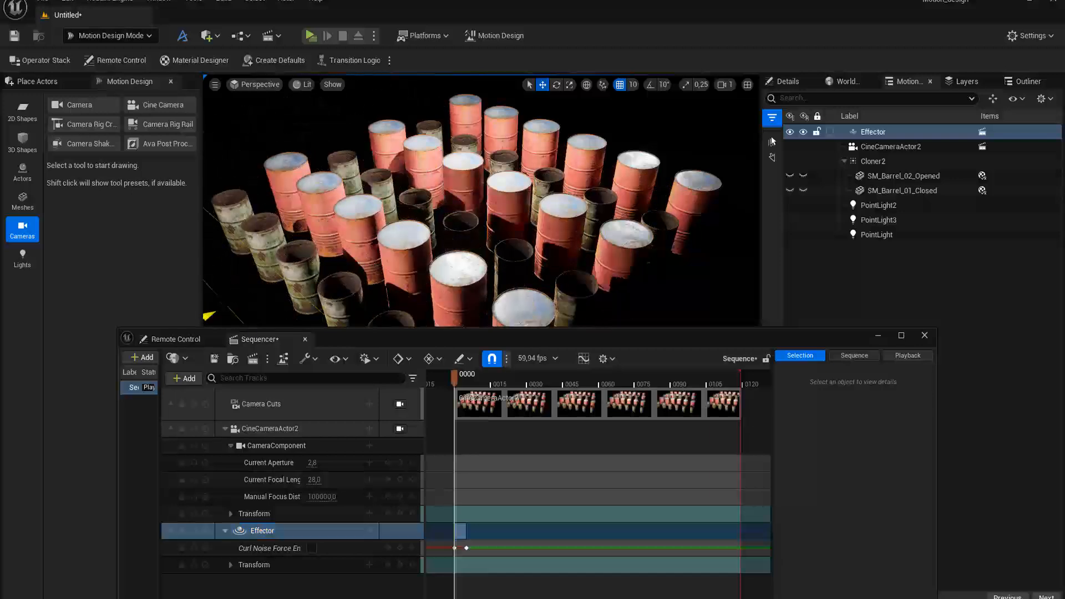
left_click_drag(446, 344, 449, 259)
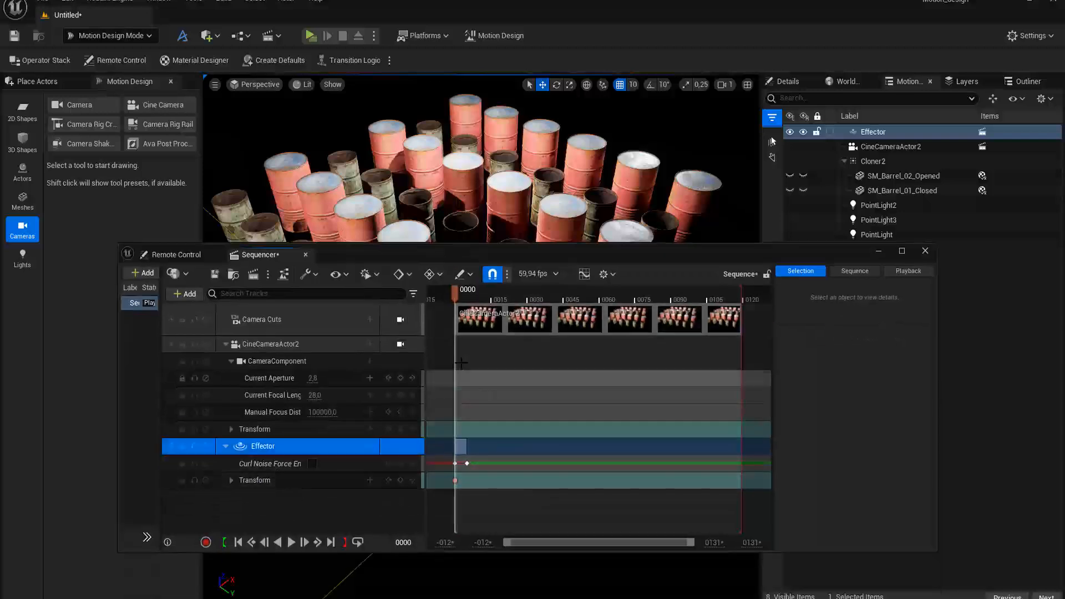
At frame 120, move the effector across the barrels to the far side of the grid and key its transform.
left_click(457, 299)
left_click_drag(487, 297, 744, 307)
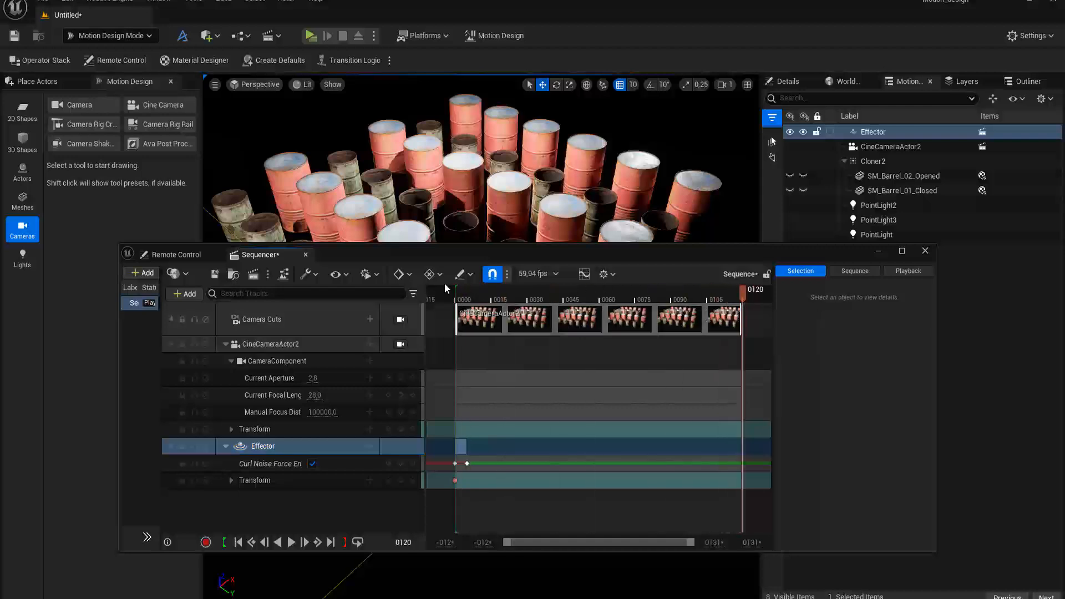
left_click_drag(447, 257, 355, 443)
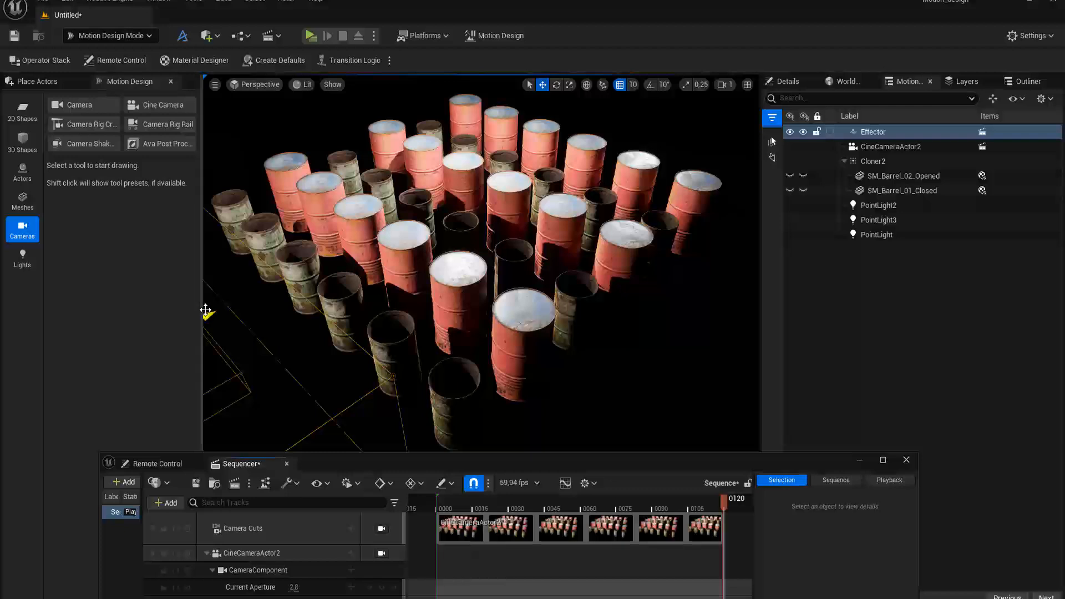
left_click_drag(283, 283, 679, 139, "alt")
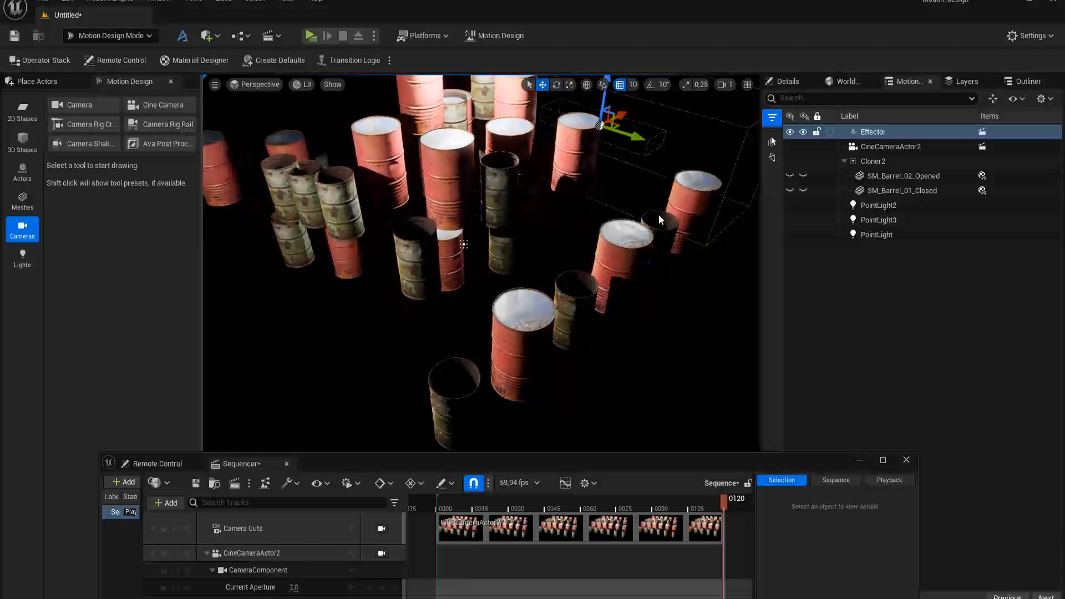
left_click_drag(534, 460, 532, 194)
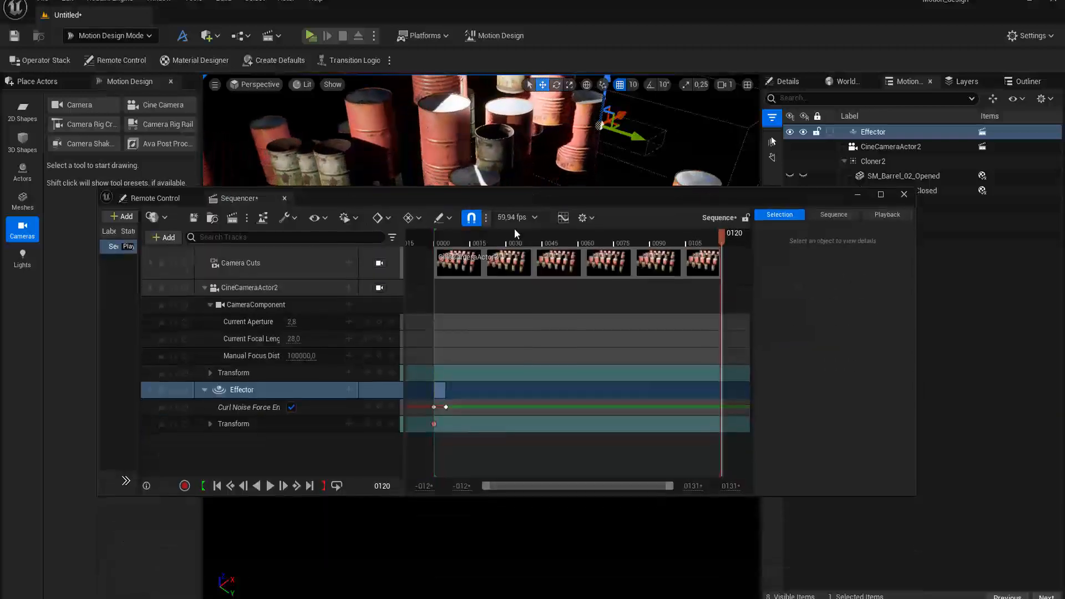
left_click(380, 424)
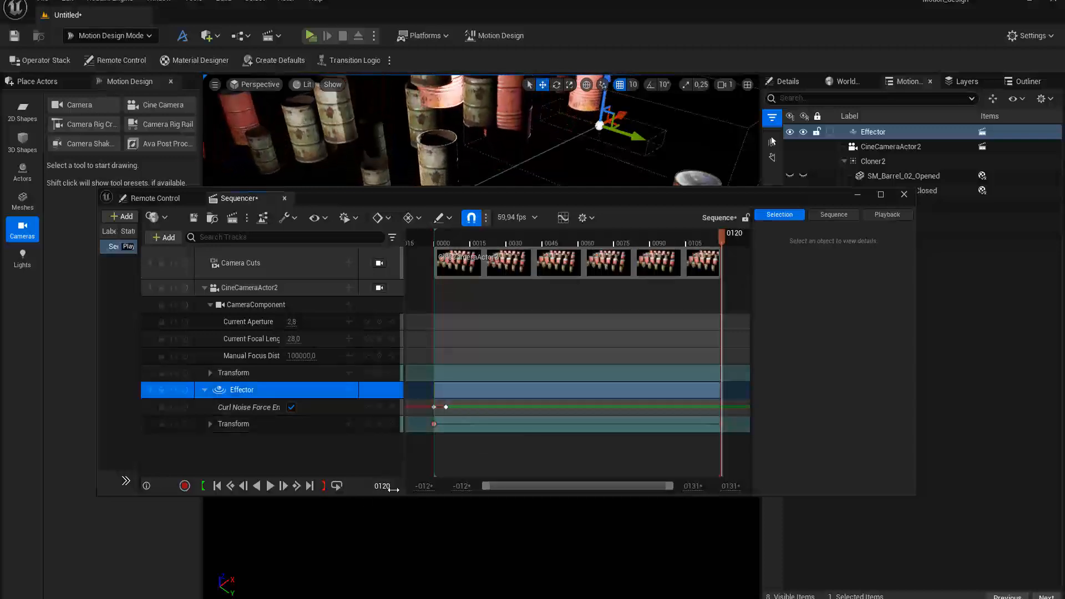
Play the sequence from frame 0 to review the effector sweeping through the barrels.
left_click(217, 486)
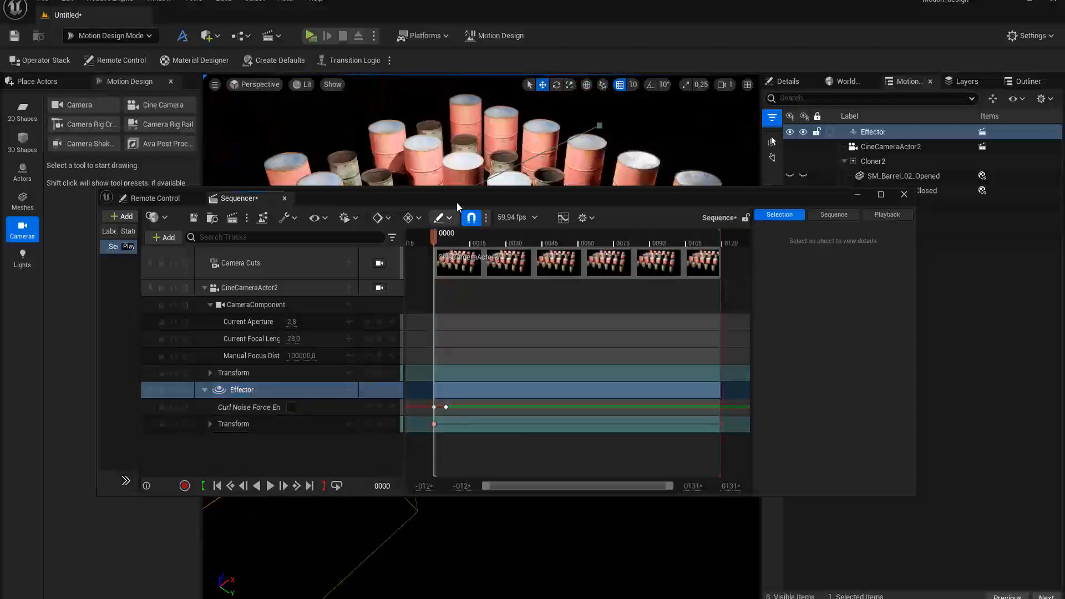
left_click_drag(458, 197, 458, 307)
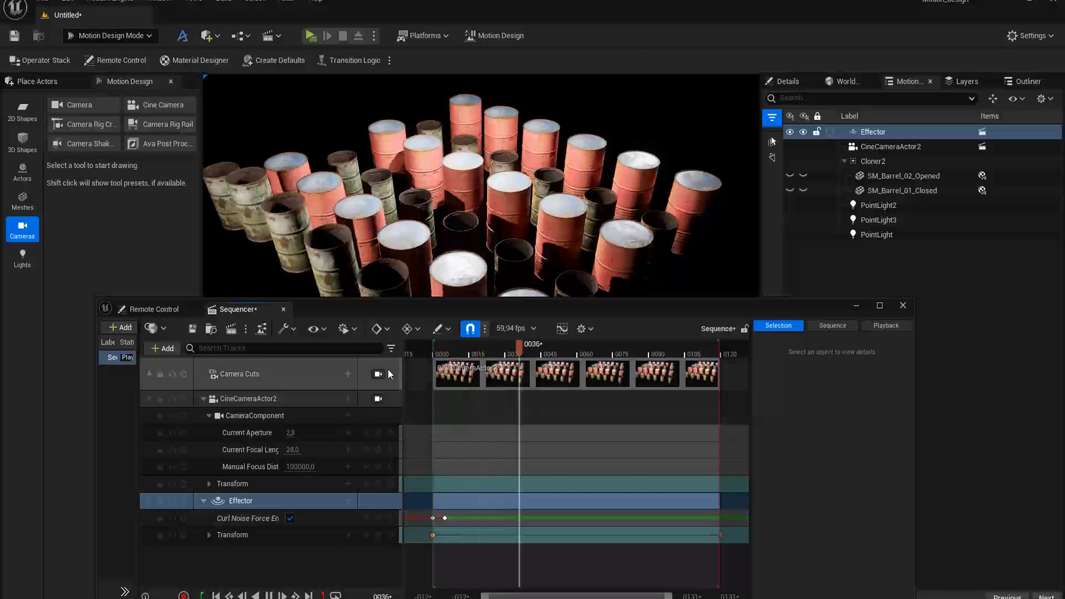
left_click_drag(395, 311, 391, 432)
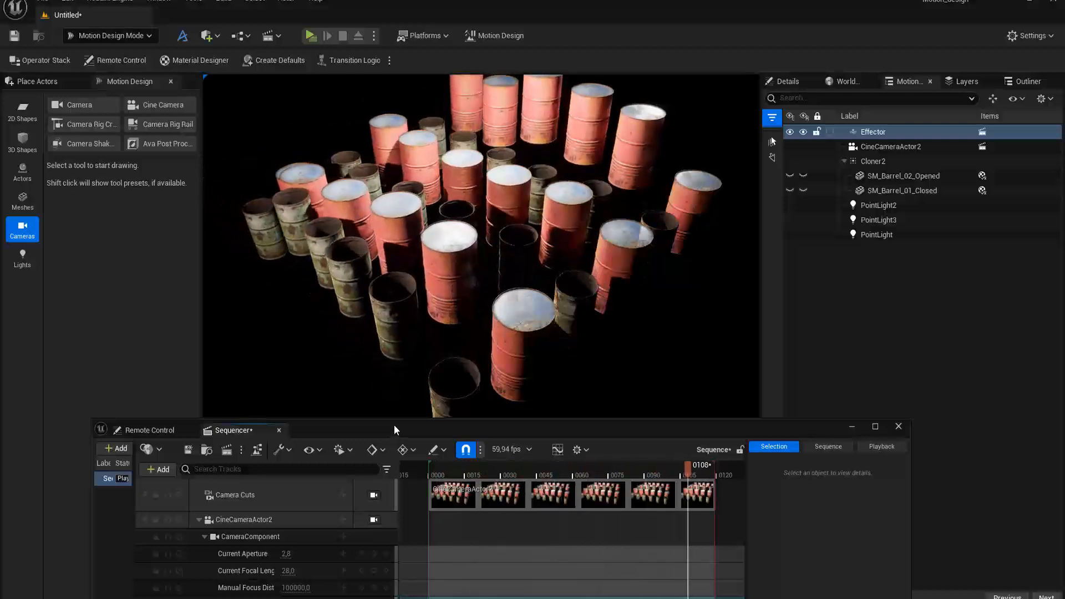
Widen the Sequencer and set the end of its timeline view range to frame 500.
left_click_drag(395, 430, 341, 222)
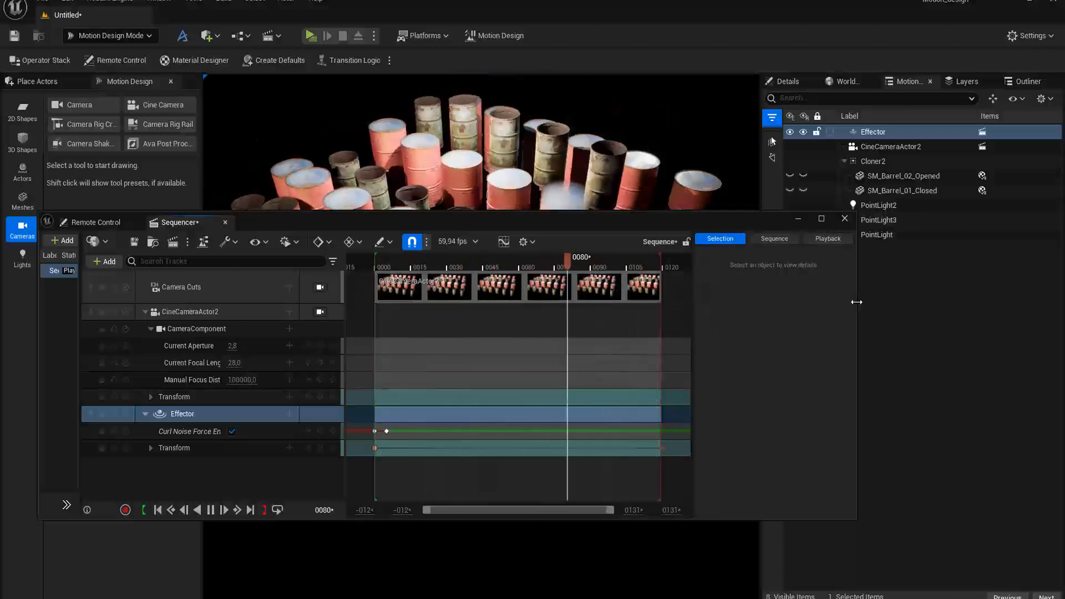
left_click(922, 304)
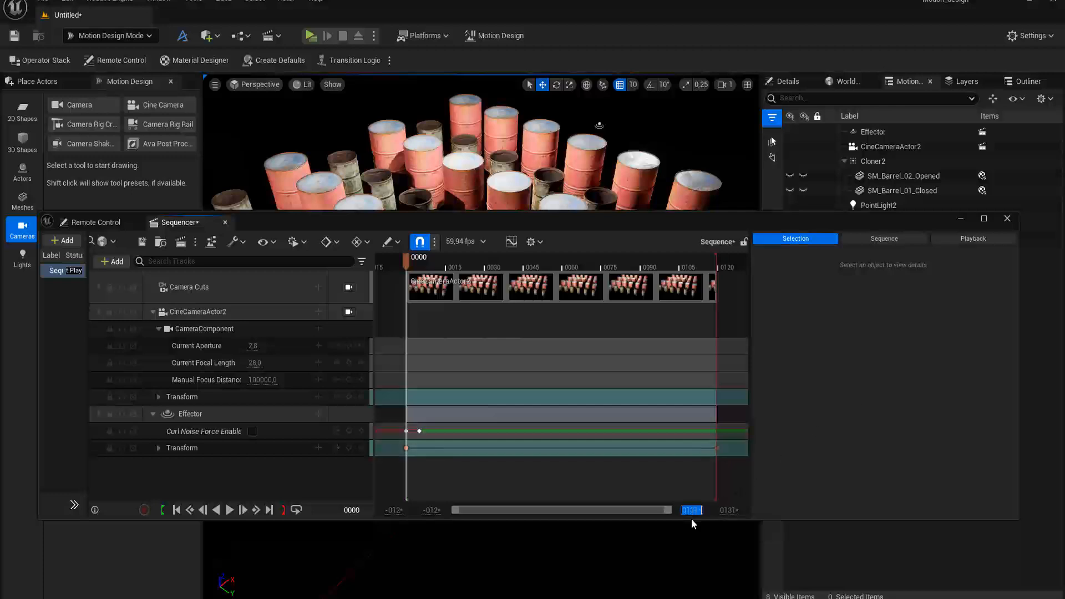
type("00")
key("Return")
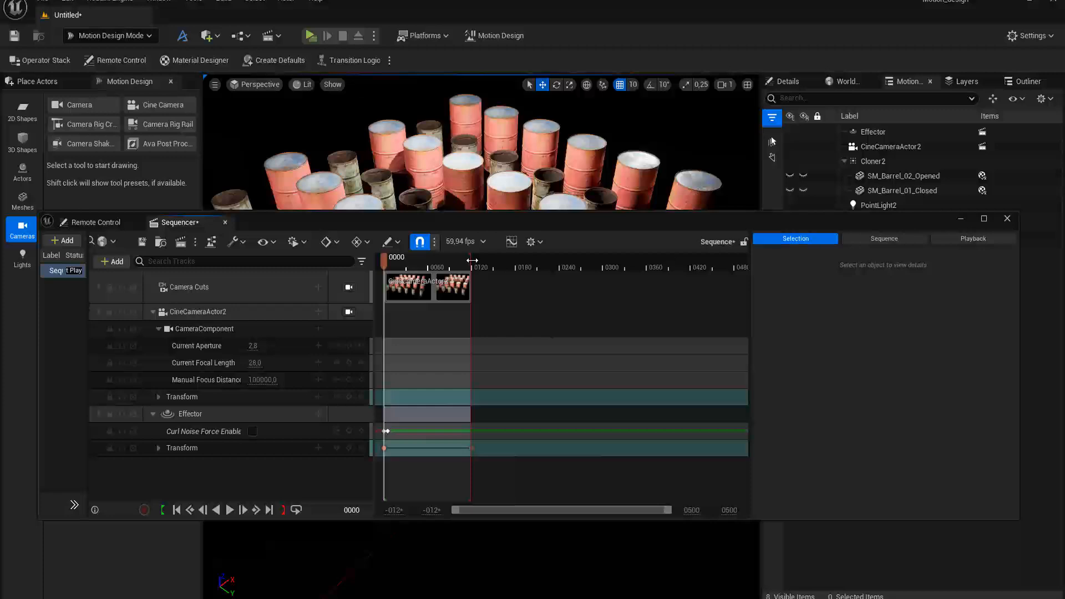
Extend the playback end and the Camera Cuts section to the end of the 500-frame timeline.
left_click_drag(508, 260, 695, 264)
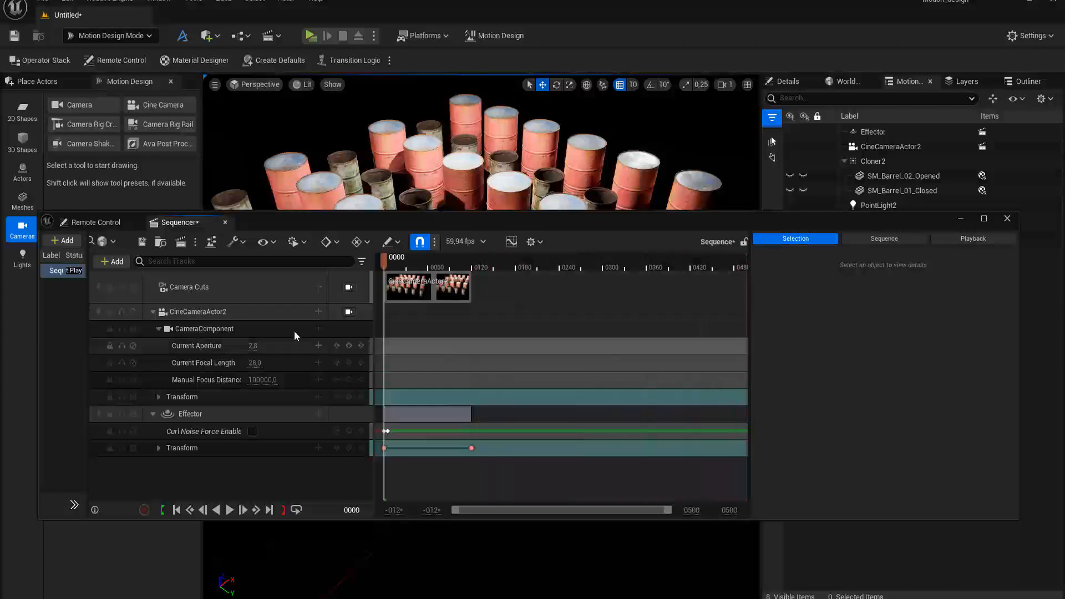
left_click(286, 290)
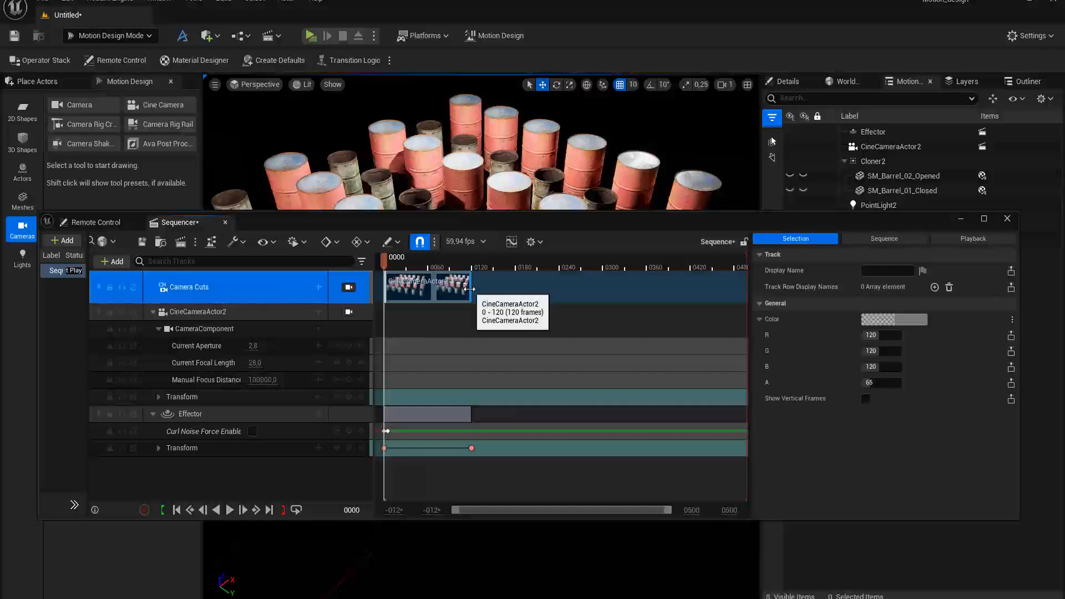
left_click_drag(469, 289, 551, 287)
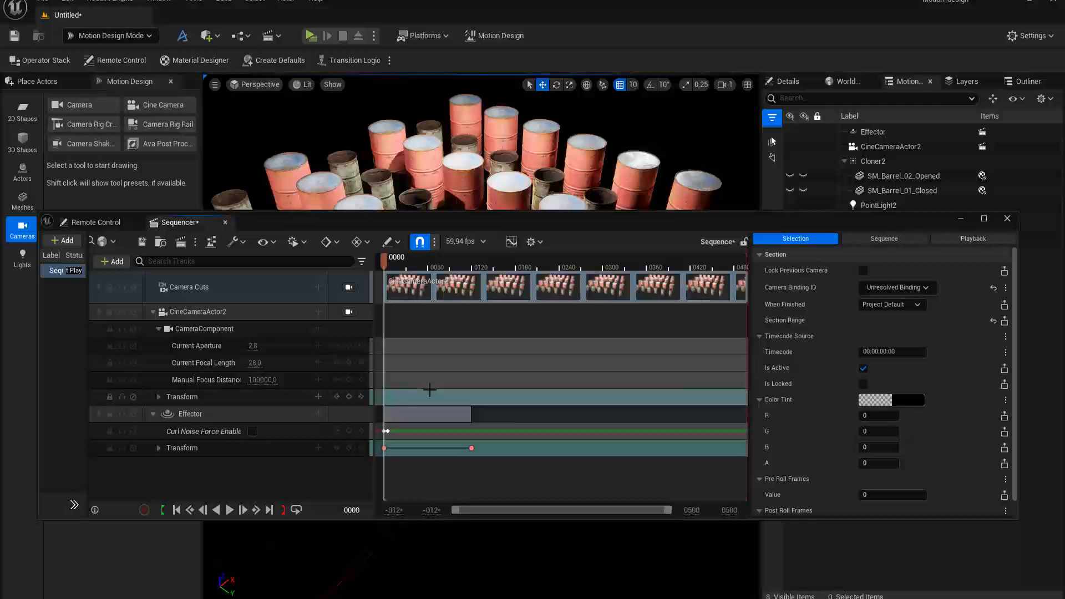
Play the extended sequence and keep the viewport uncovered to review the barrels' motion.
left_click_drag(338, 220, 359, 267)
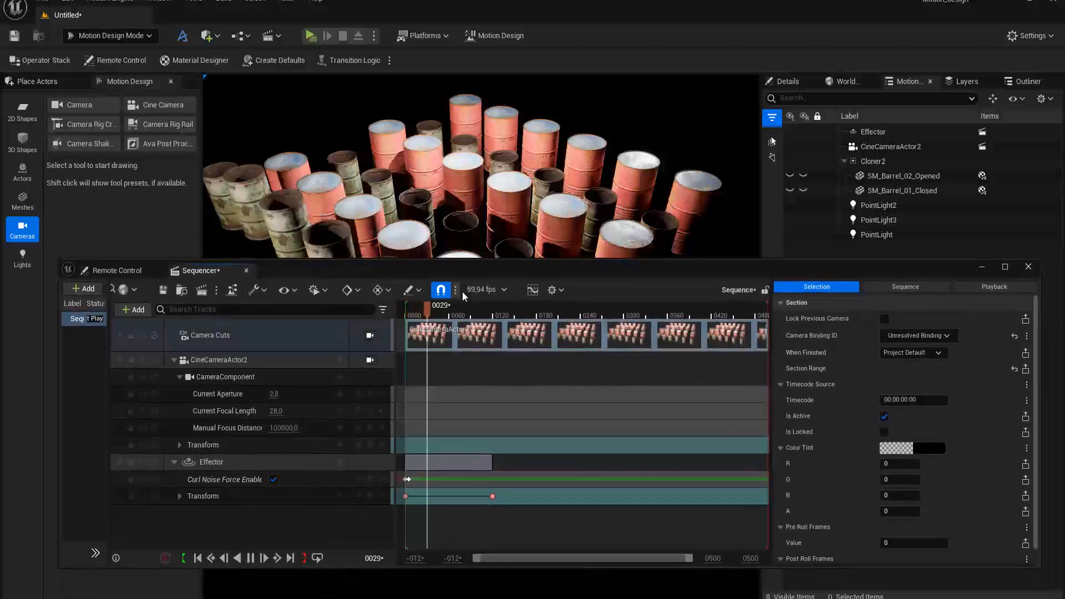
left_click_drag(471, 267, 444, 480)
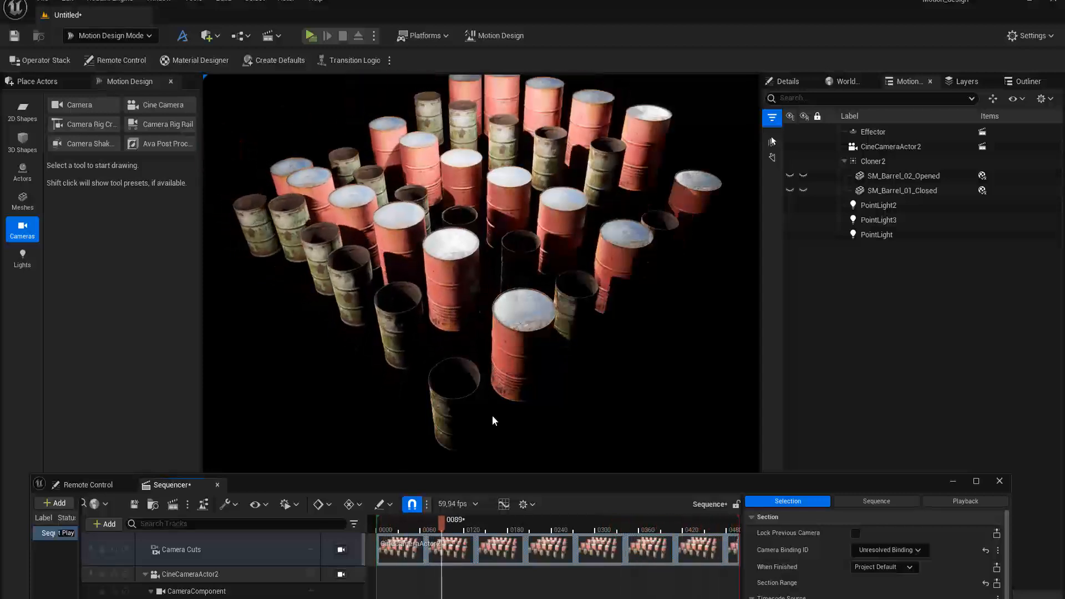
left_click_drag(478, 484, 500, 260)
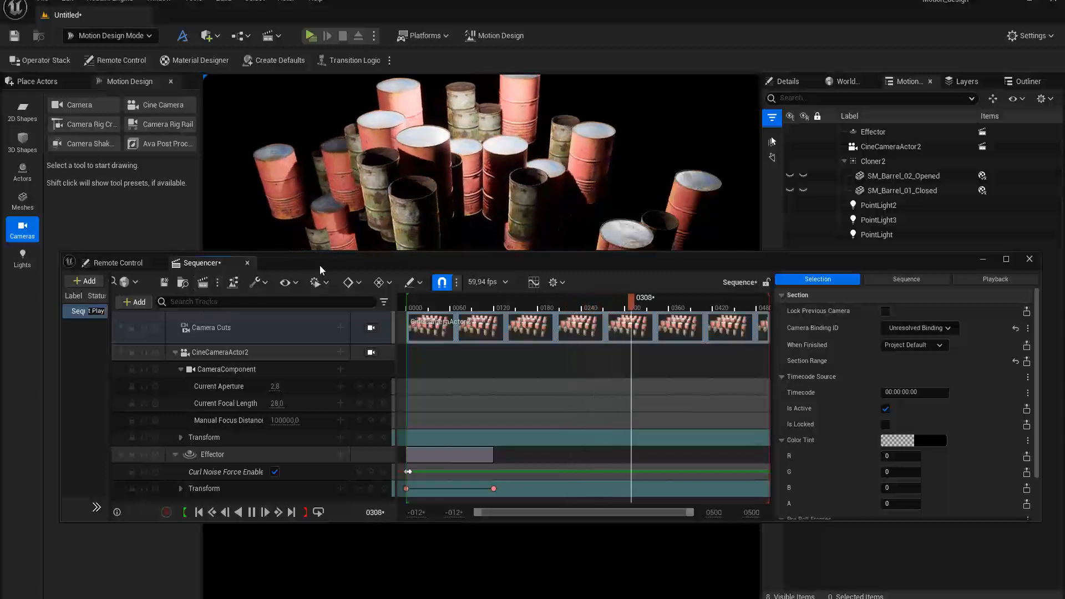
left_click_drag(337, 259, 336, 332)
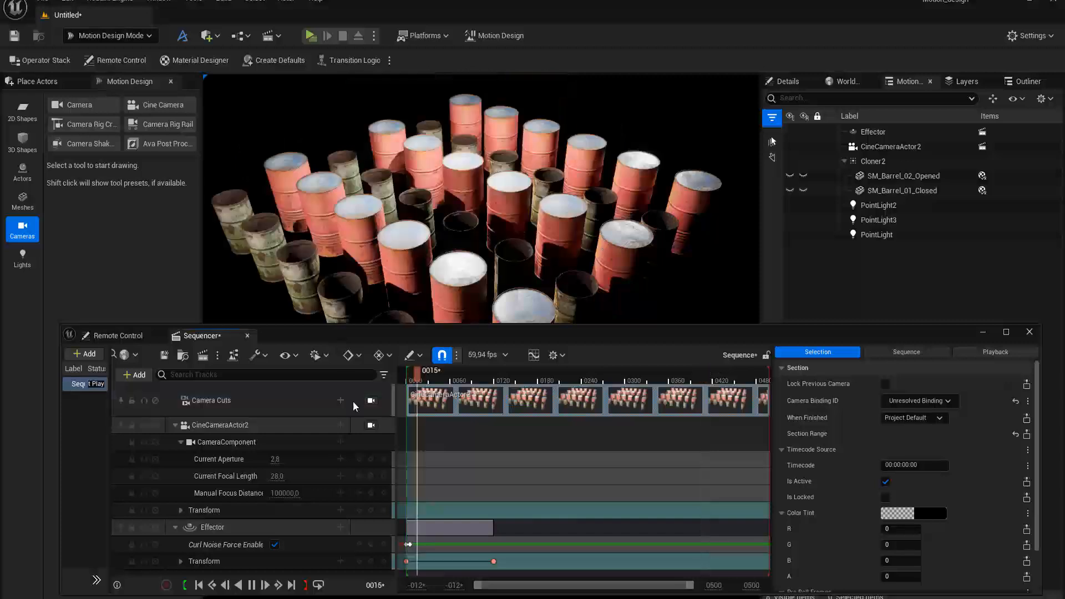
Look through CineCameraActor2 in the viewport while the sequence plays, and return the playhead to frame 0.
left_click(371, 425)
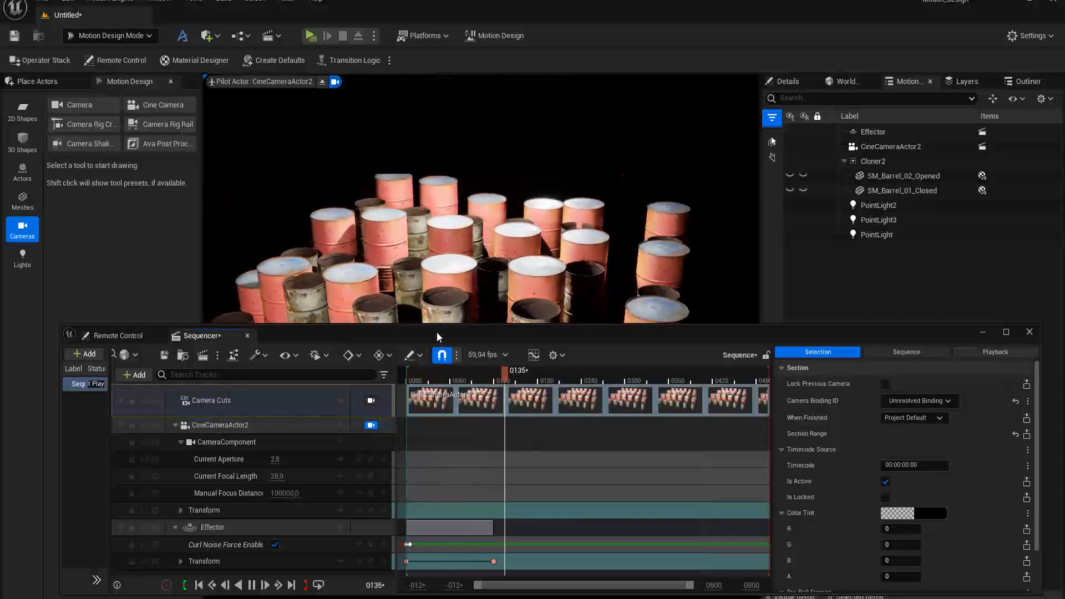
left_click_drag(439, 336, 426, 472)
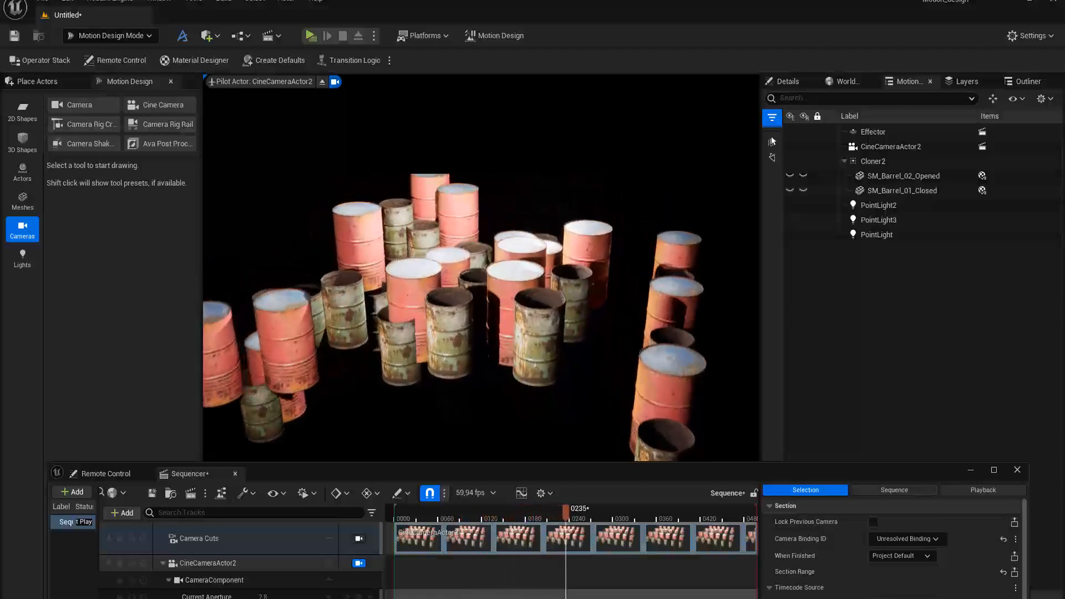
left_click_drag(432, 468, 464, 242)
left_click(216, 498)
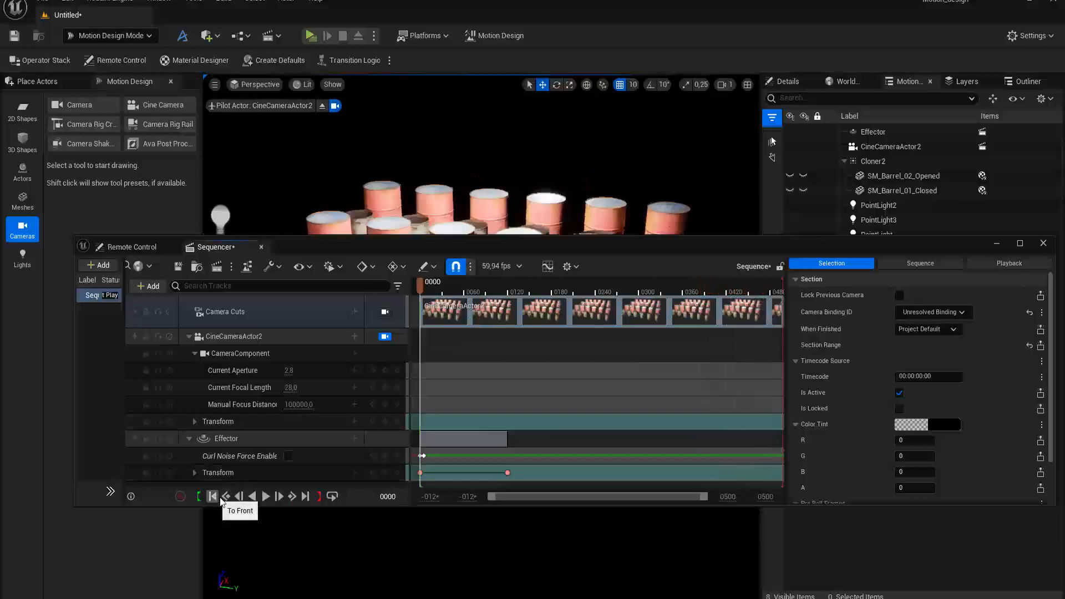
Reframe the piloted Cine Camera slightly on the barrel grid and replay the sequence from frame 0.
left_click_drag(434, 246, 407, 548)
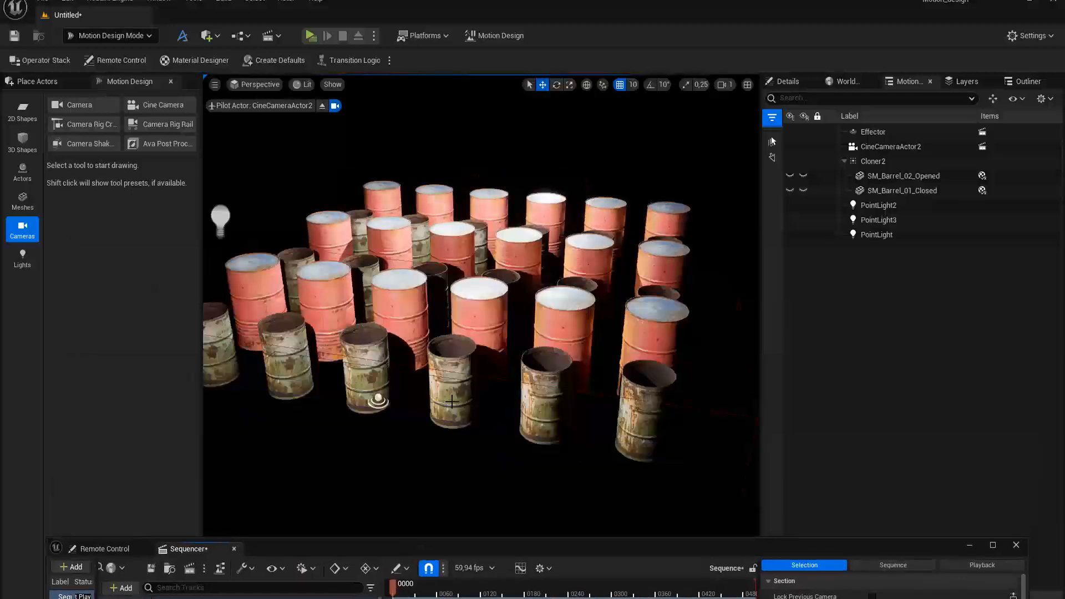
middle_click_drag(444, 399, 444, 344)
middle_click_drag(444, 396, 402, 542)
left_click_drag(402, 541, 413, 271)
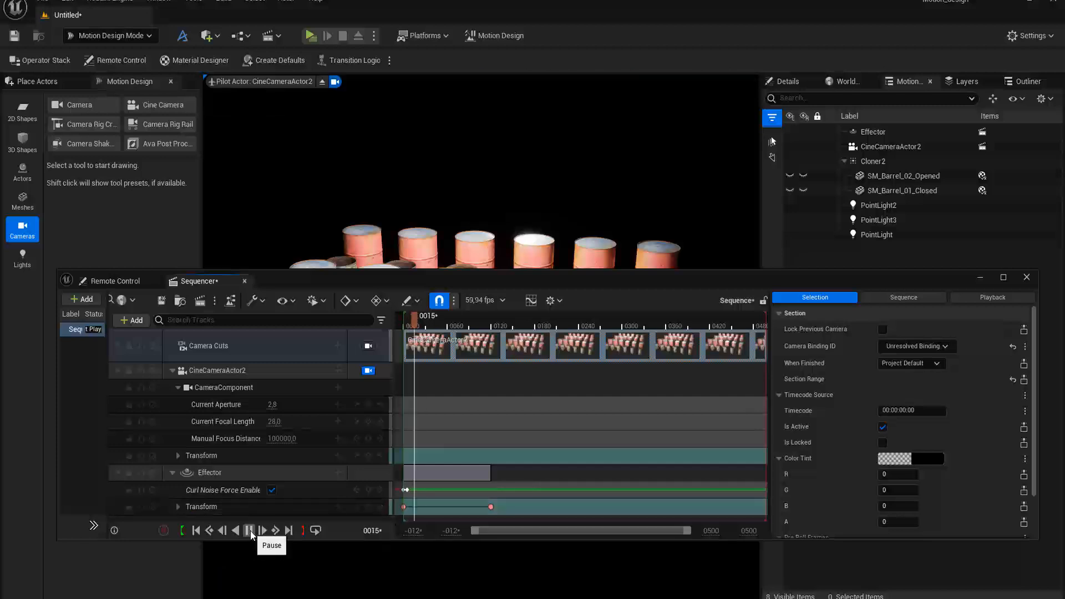
left_click_drag(504, 275, 493, 438)
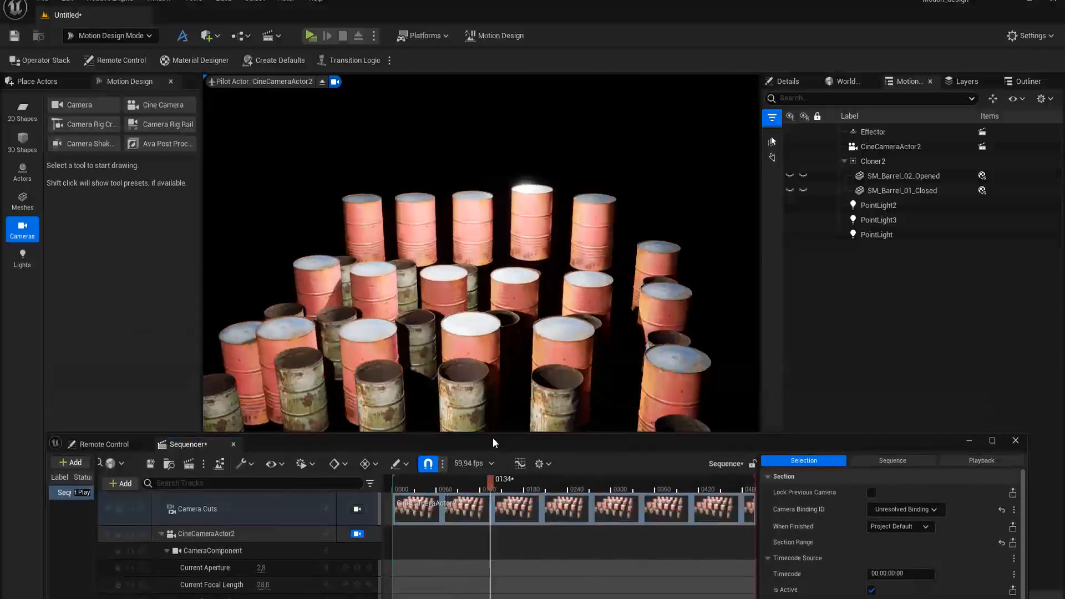